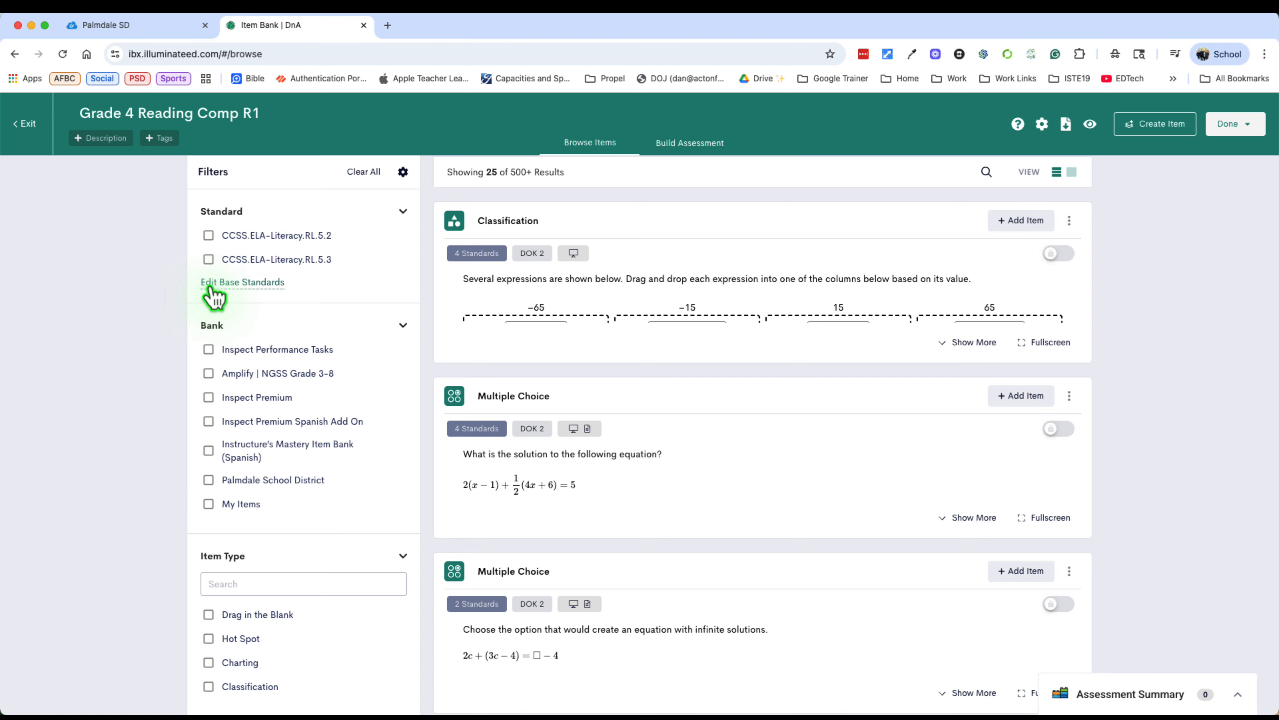
Open the base standards editor and review the list of available standards providers.
click(244, 282)
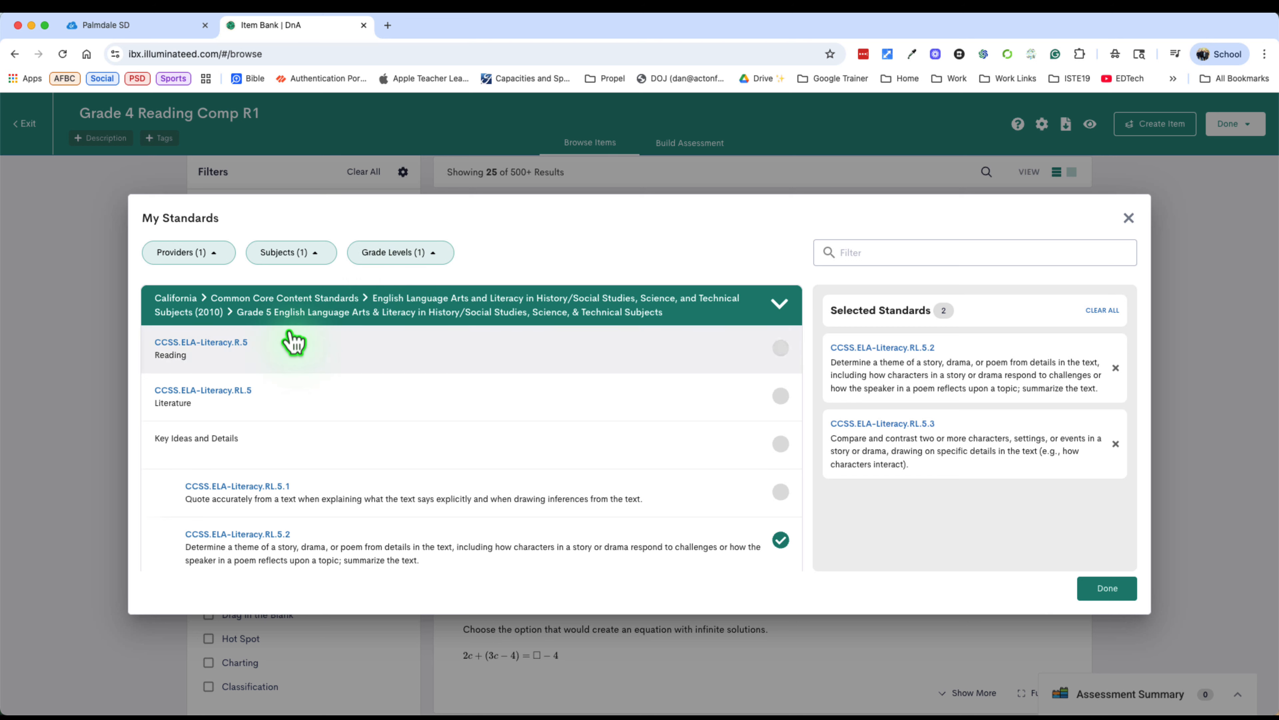
click(199, 251)
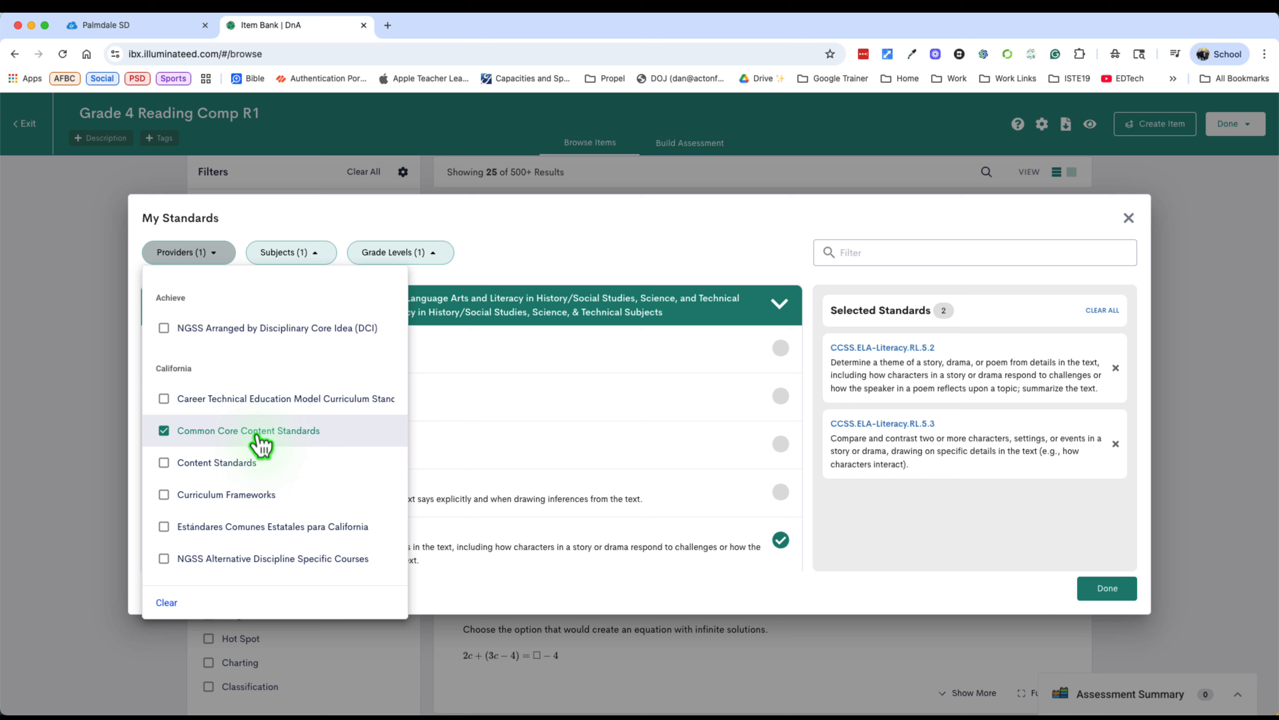
scroll(255, 444, down, 1)
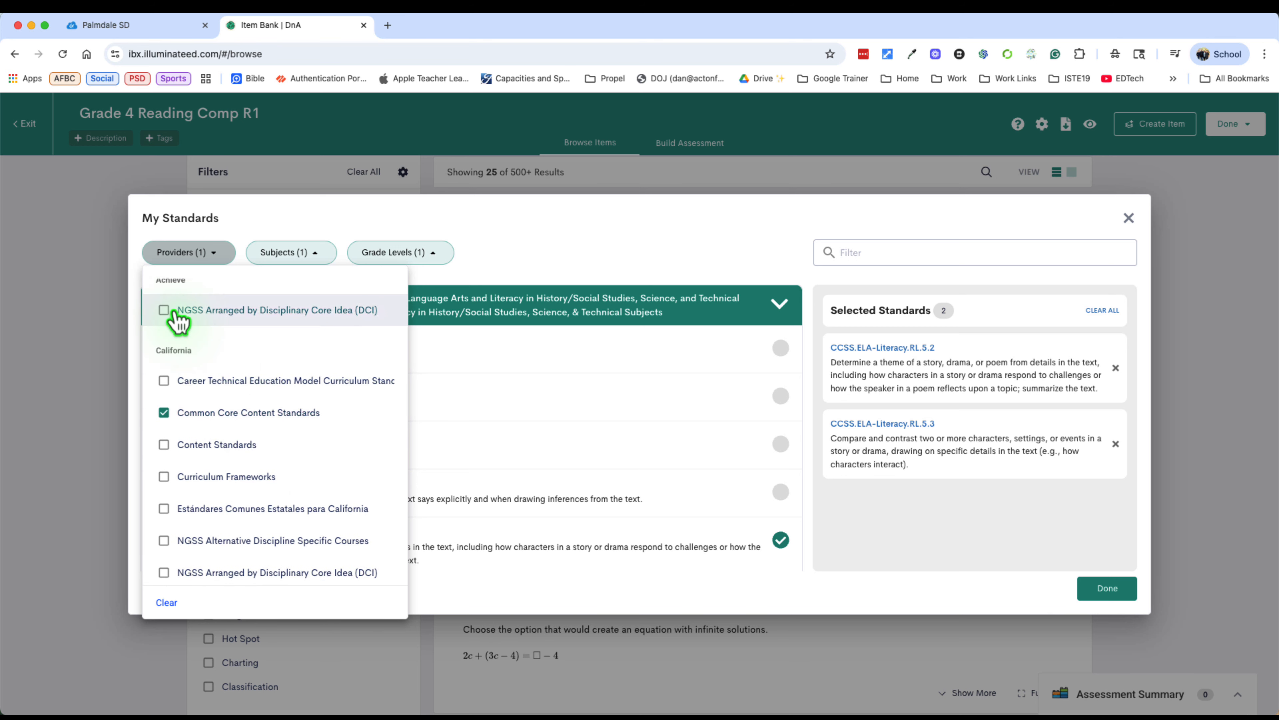
scroll(287, 416, down, 5)
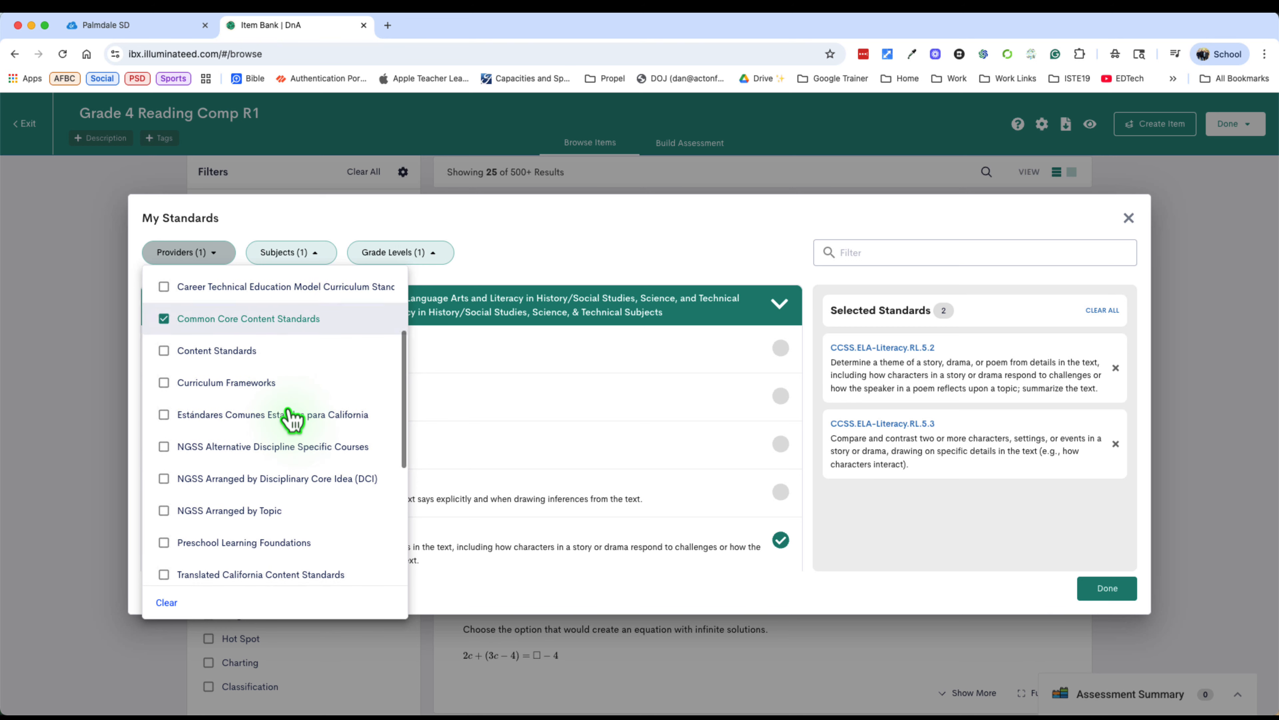
scroll(291, 417, down, 3)
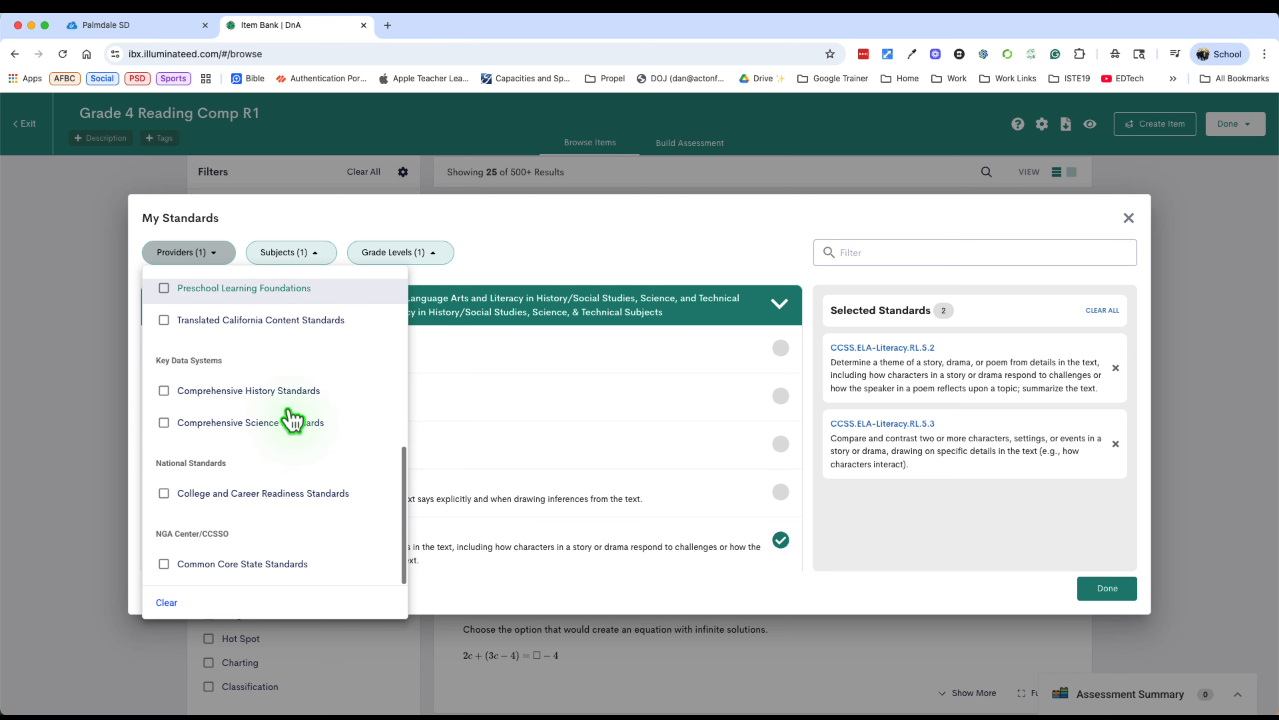
scroll(280, 446, up, 1)
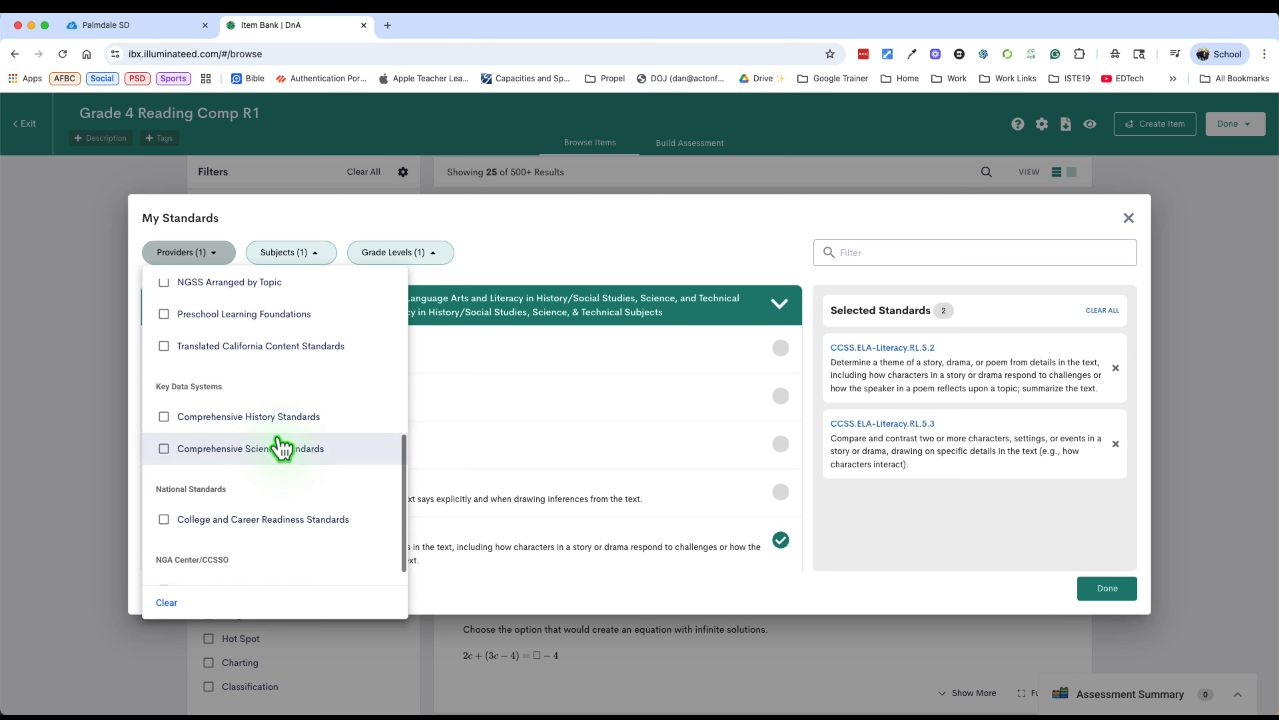
scroll(282, 504, down, 1)
scroll(264, 392, up, 5)
scroll(262, 393, up, 3)
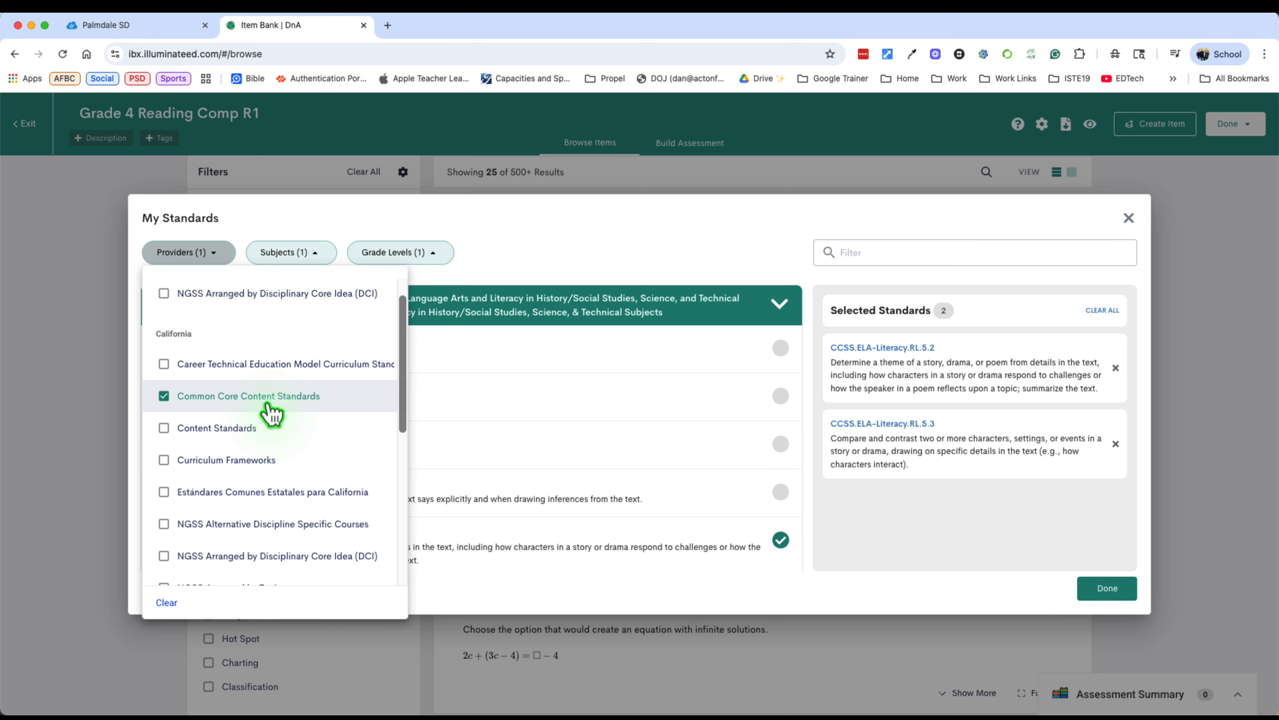
scroll(270, 405, up, 1)
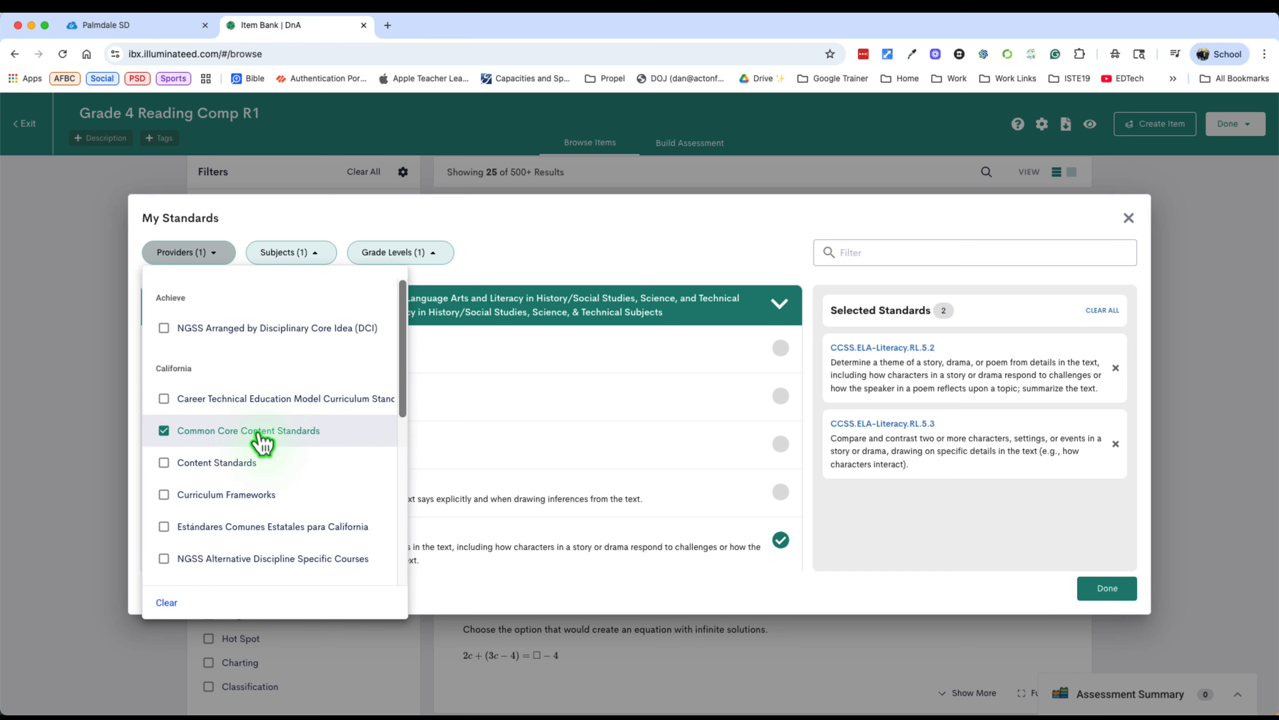
Try adding Mathematics (2010) to the standards' subject filter and remove it again.
click(294, 252)
click(294, 251)
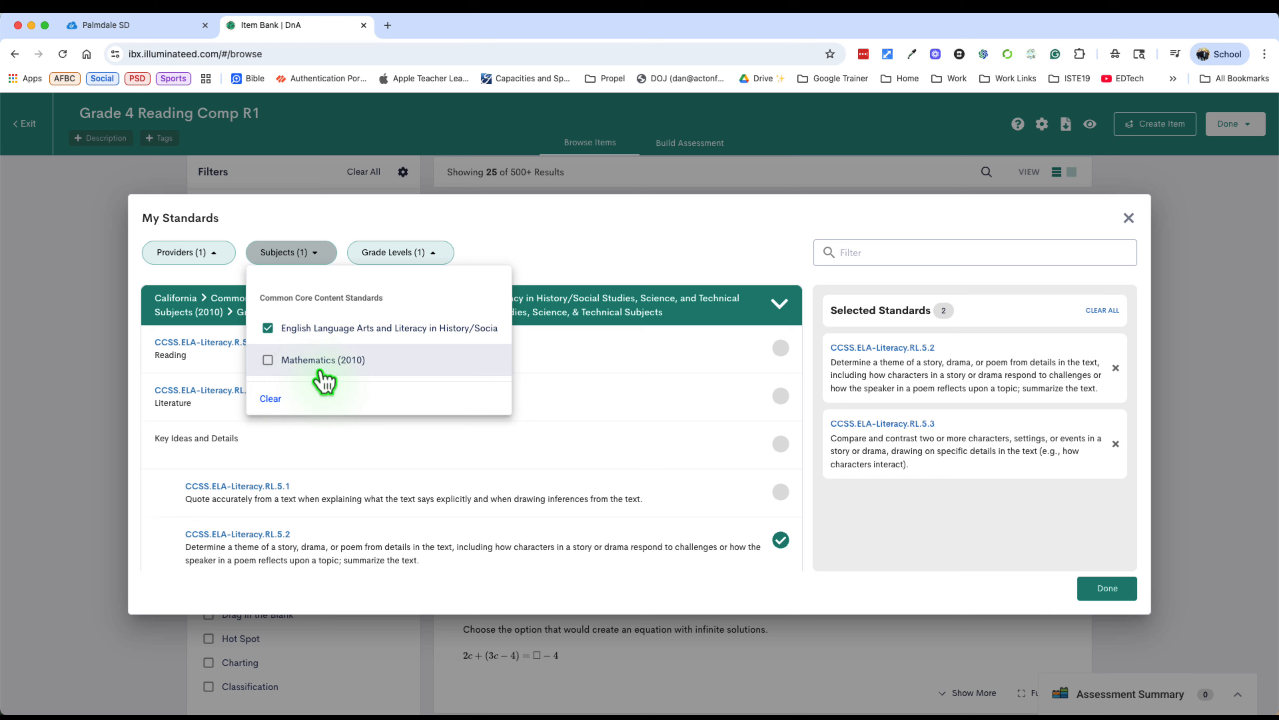
click(275, 366)
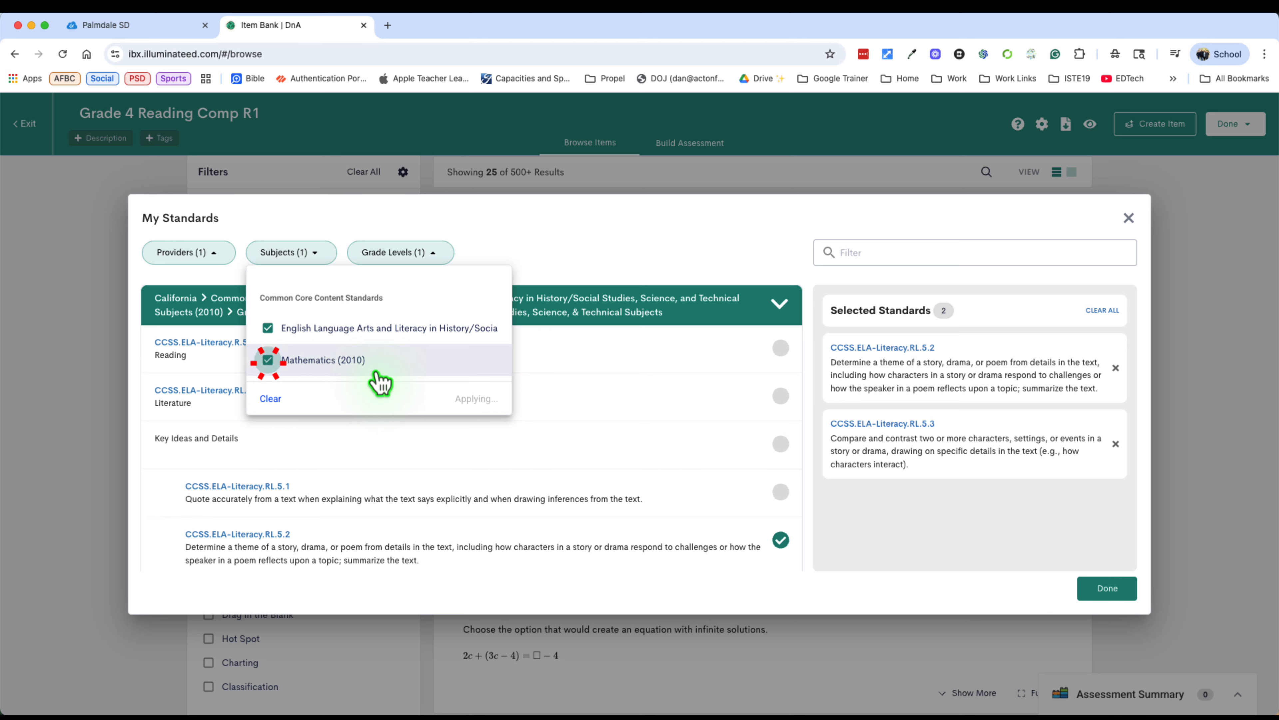
click(270, 362)
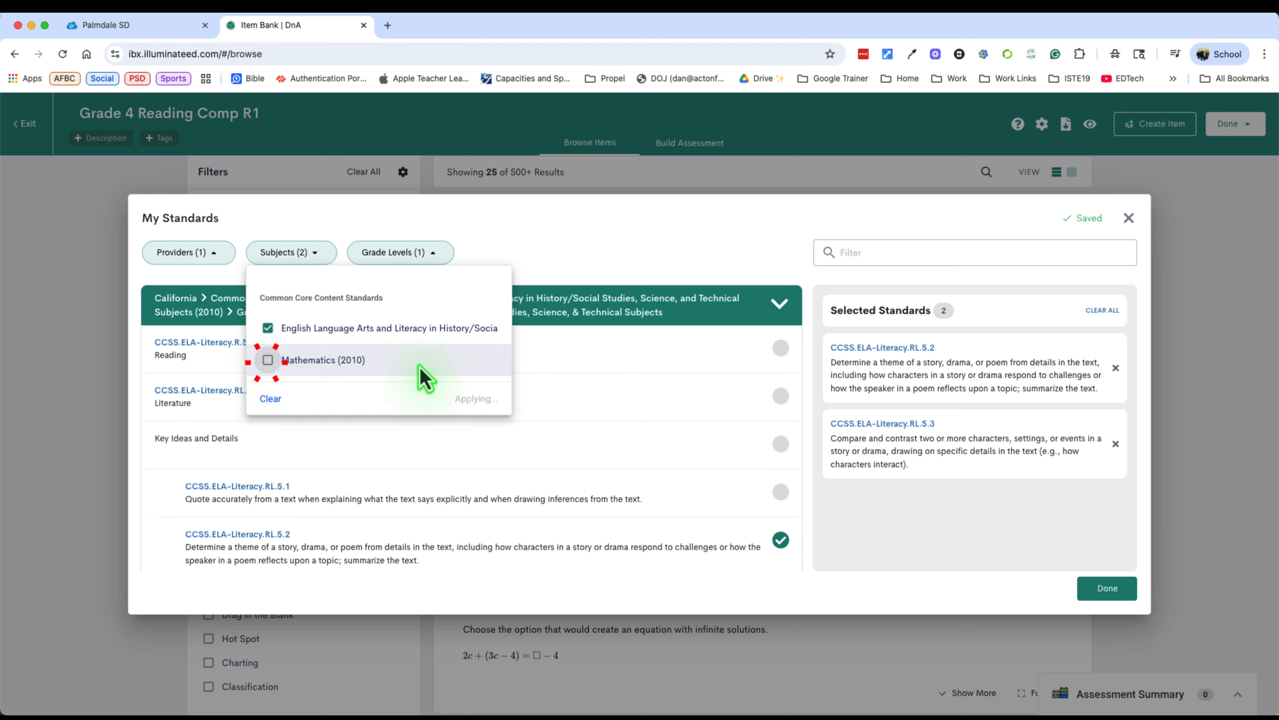
Switch the standards' grade level filter from Grade 5 to Grade 4 English Language Arts & Literacy.
click(425, 252)
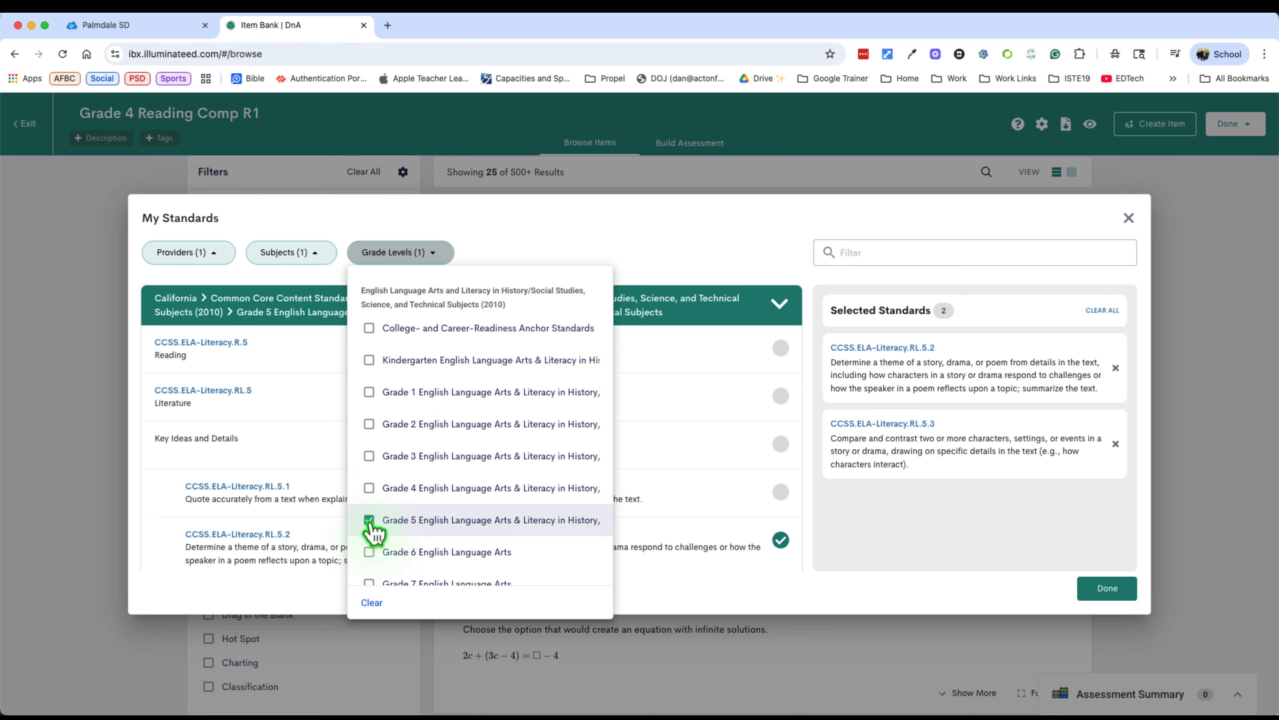
click(370, 521)
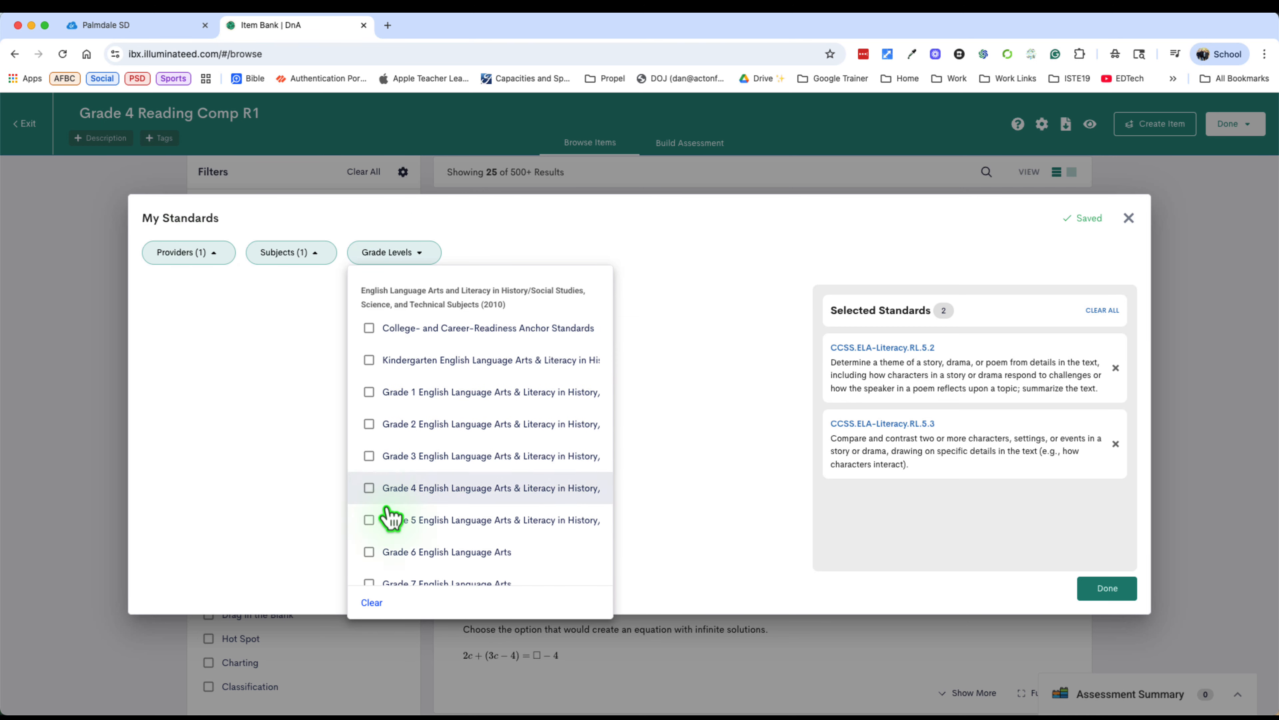
click(370, 489)
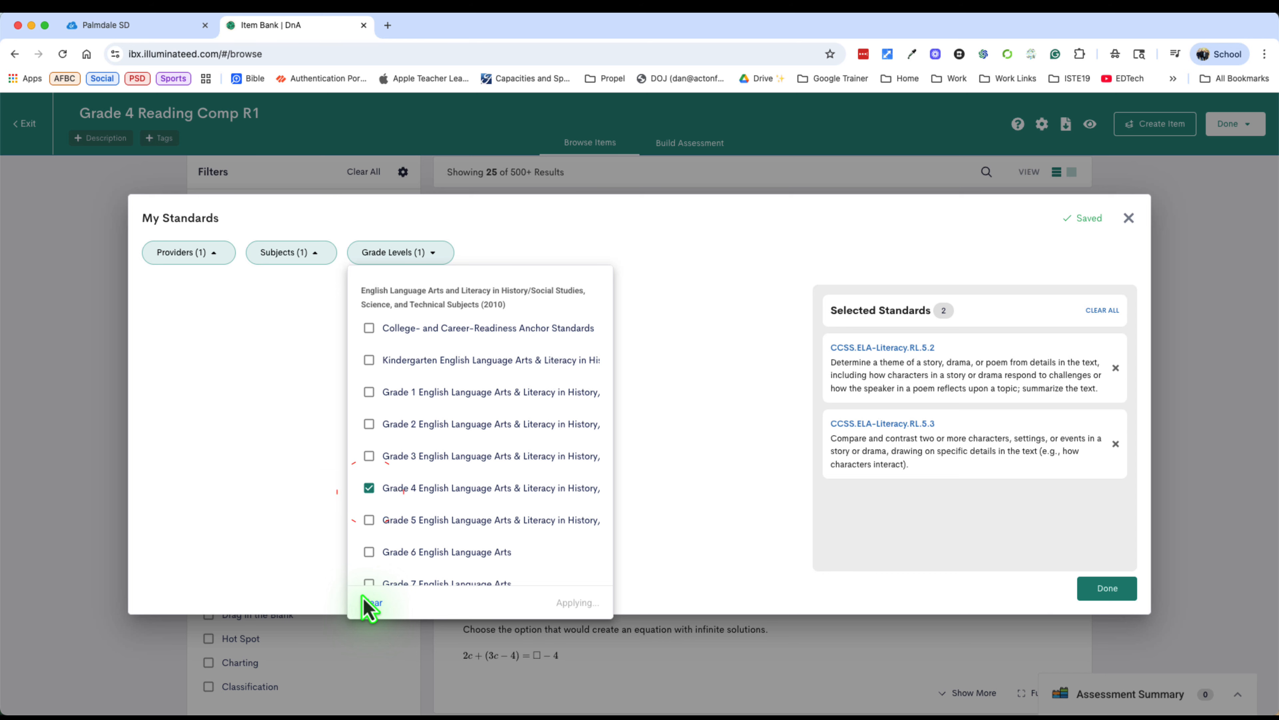
click(726, 236)
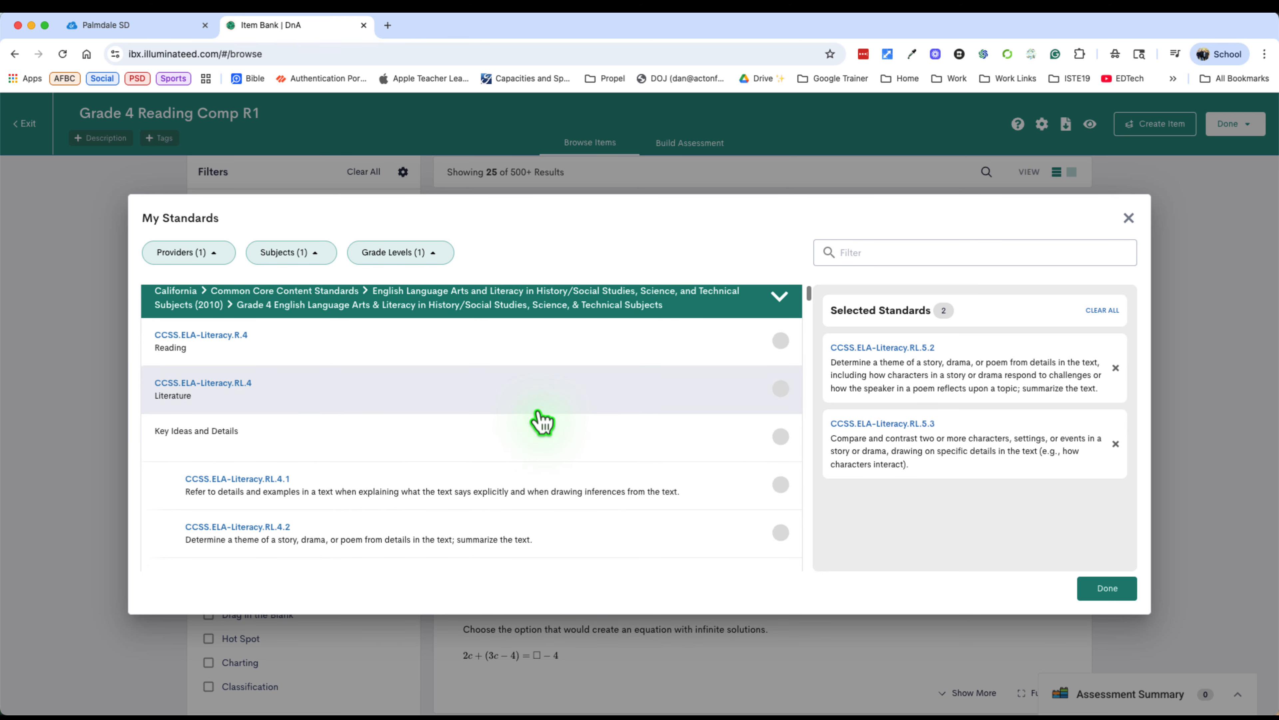
Add CCSS.ELA-Literacy.RL.4.1 to the selected standards and remove RL.5.2 and RL.5.3.
scroll(543, 422, down, 5)
scroll(542, 422, up, 5)
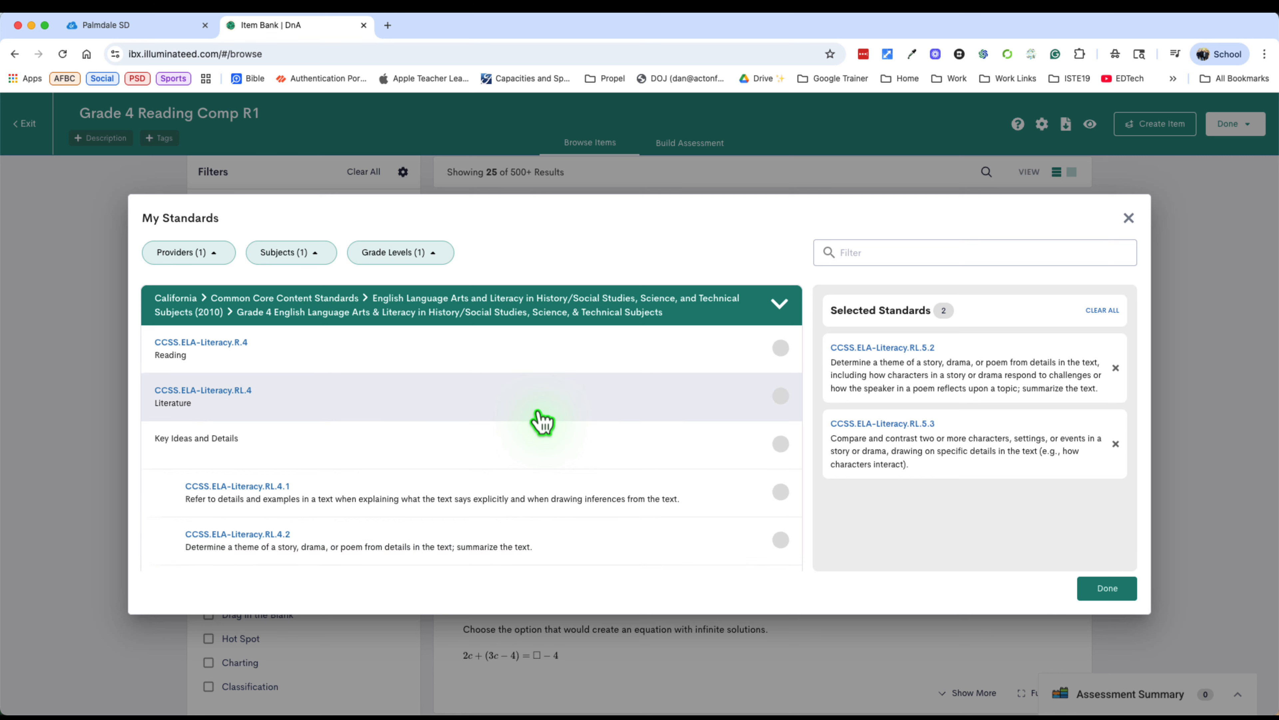
scroll(513, 427, down, 1)
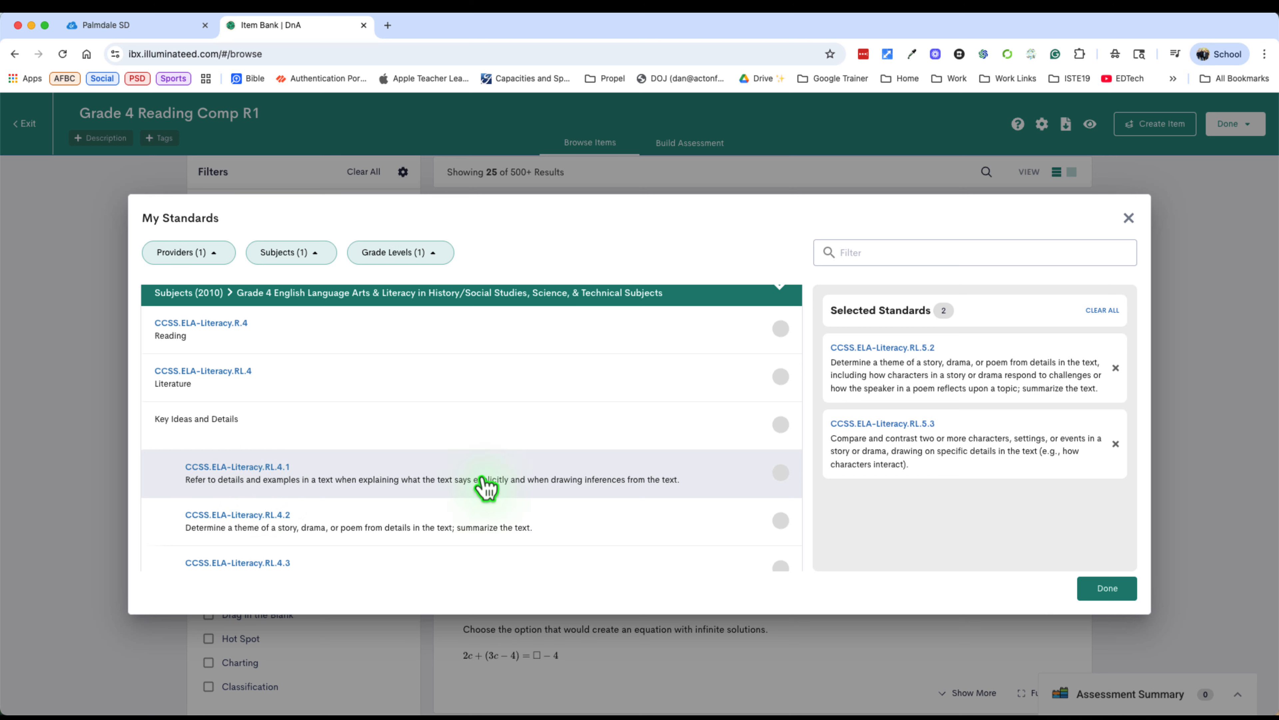
click(781, 474)
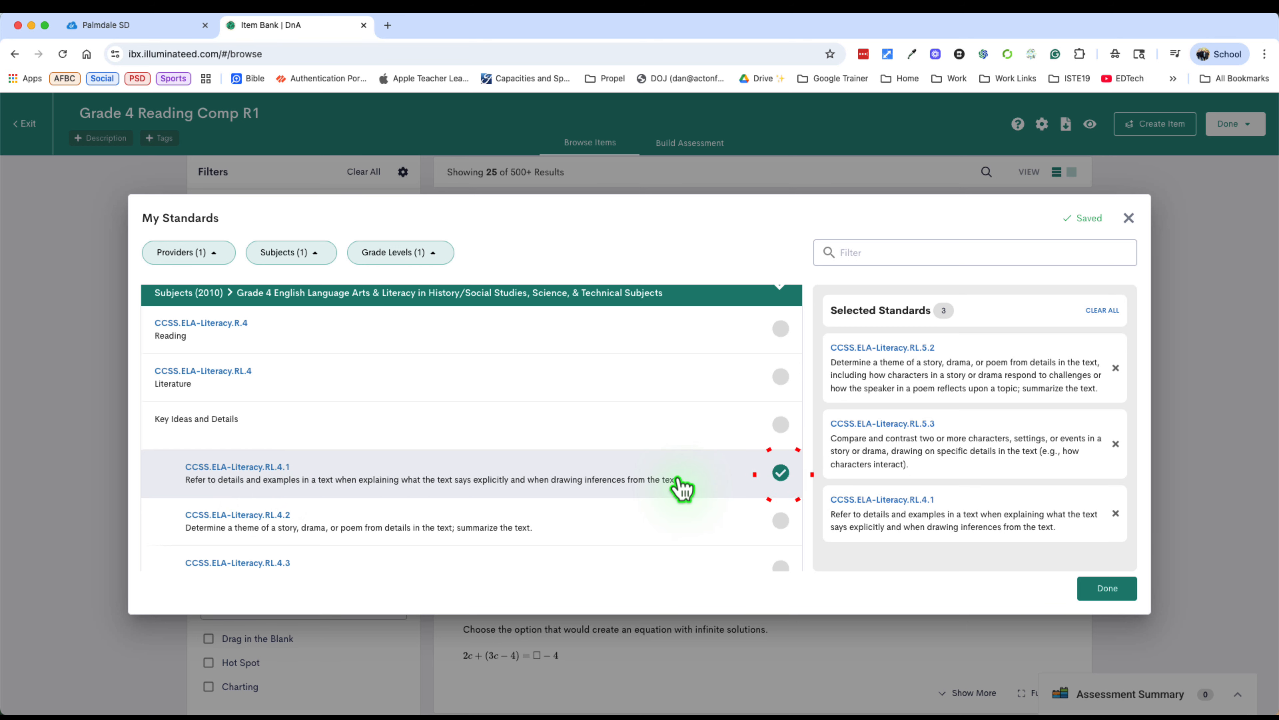
click(1116, 369)
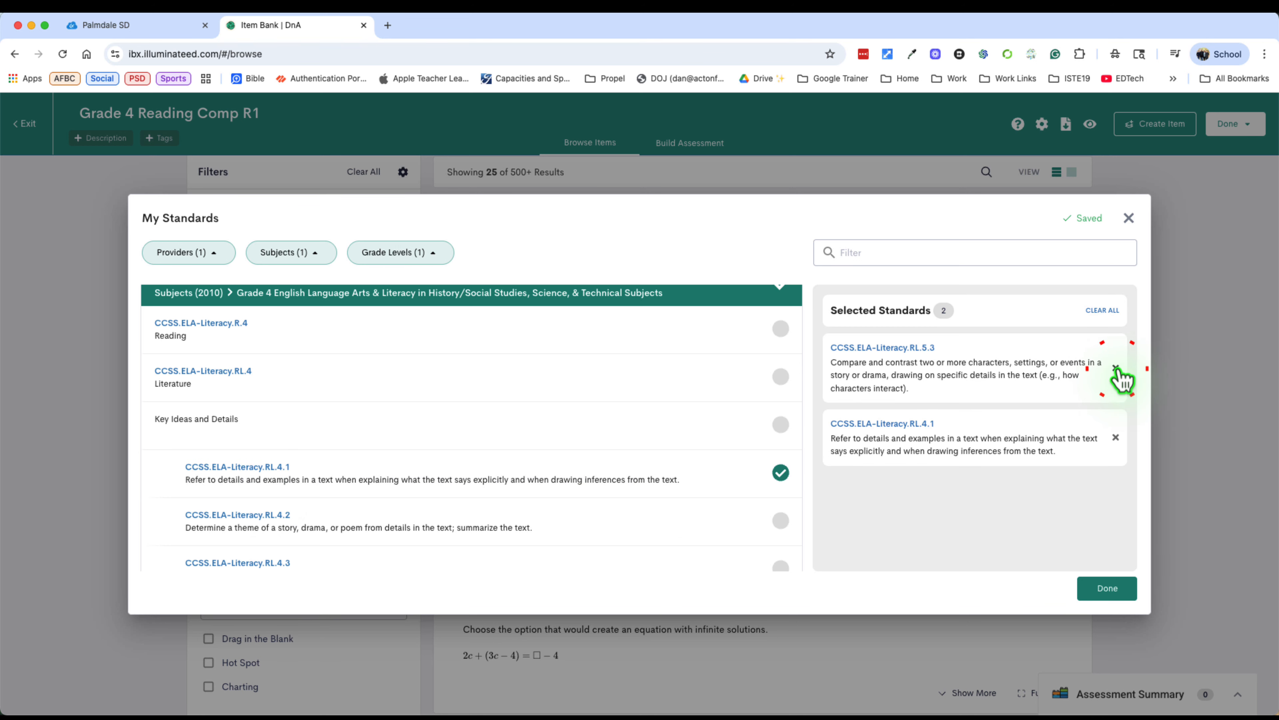
click(1116, 369)
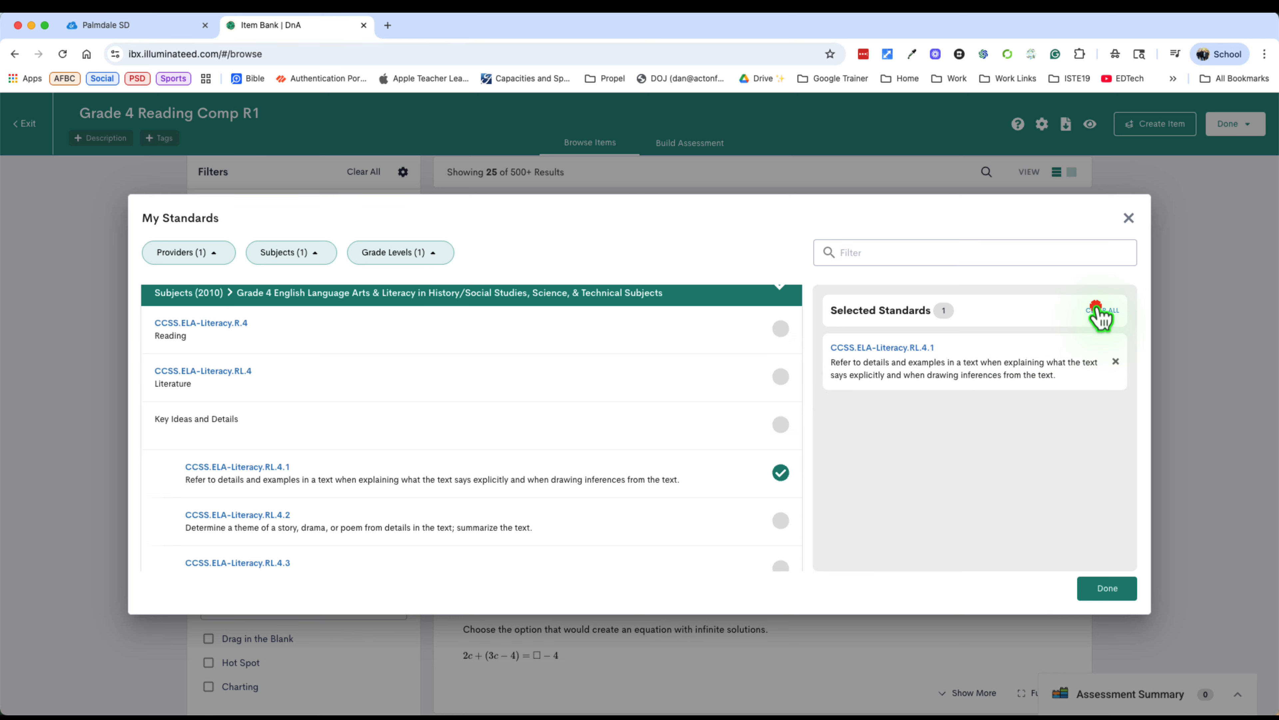
Clear the selected standards and reselect CCSS.ELA-Literacy.RL.4.1, trying out its individual removal as well.
click(1101, 315)
click(760, 467)
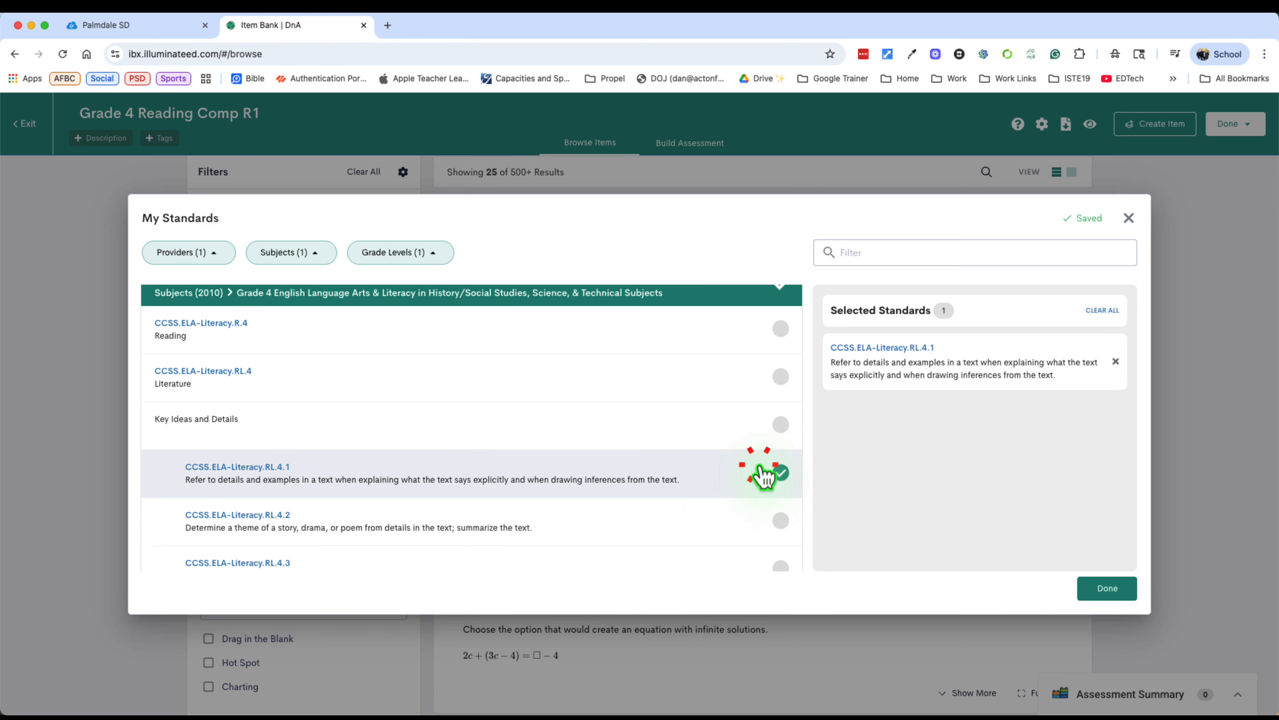
click(1116, 363)
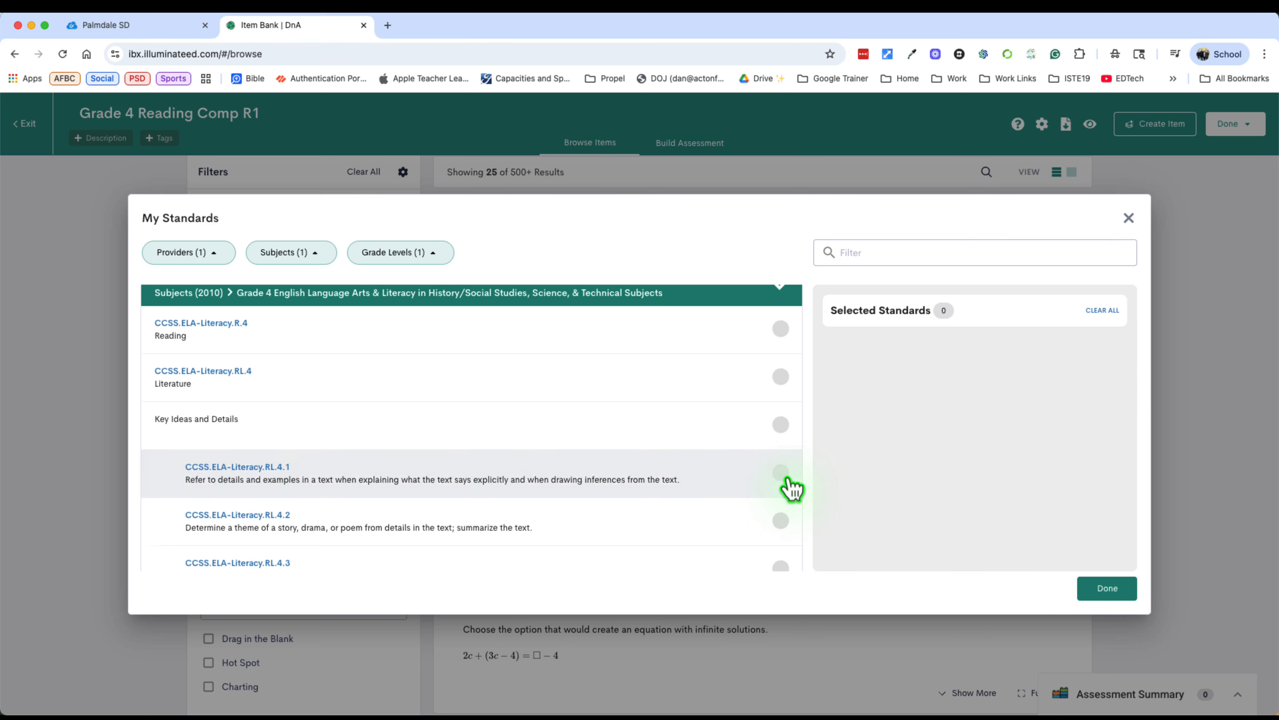
click(780, 476)
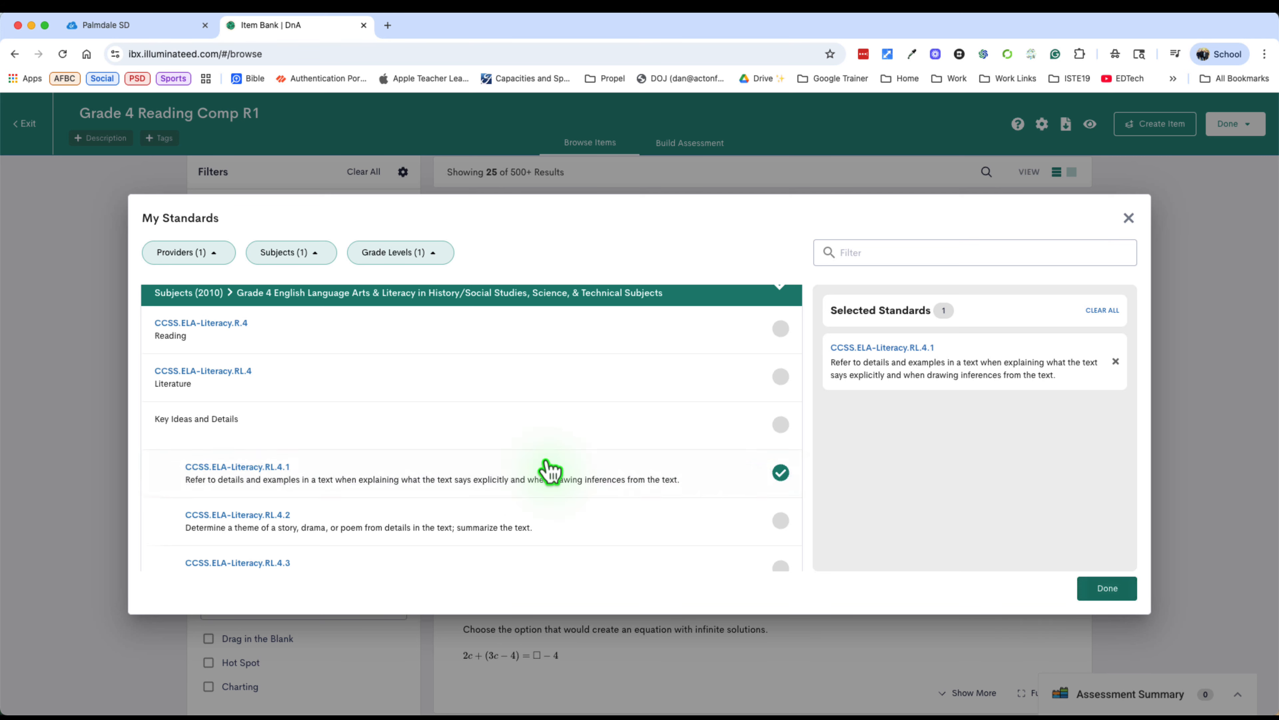
Look through the remaining Grade 4 literature and informational text standards and finish editing the base standards.
scroll(504, 471, down, 5)
scroll(485, 473, down, 6)
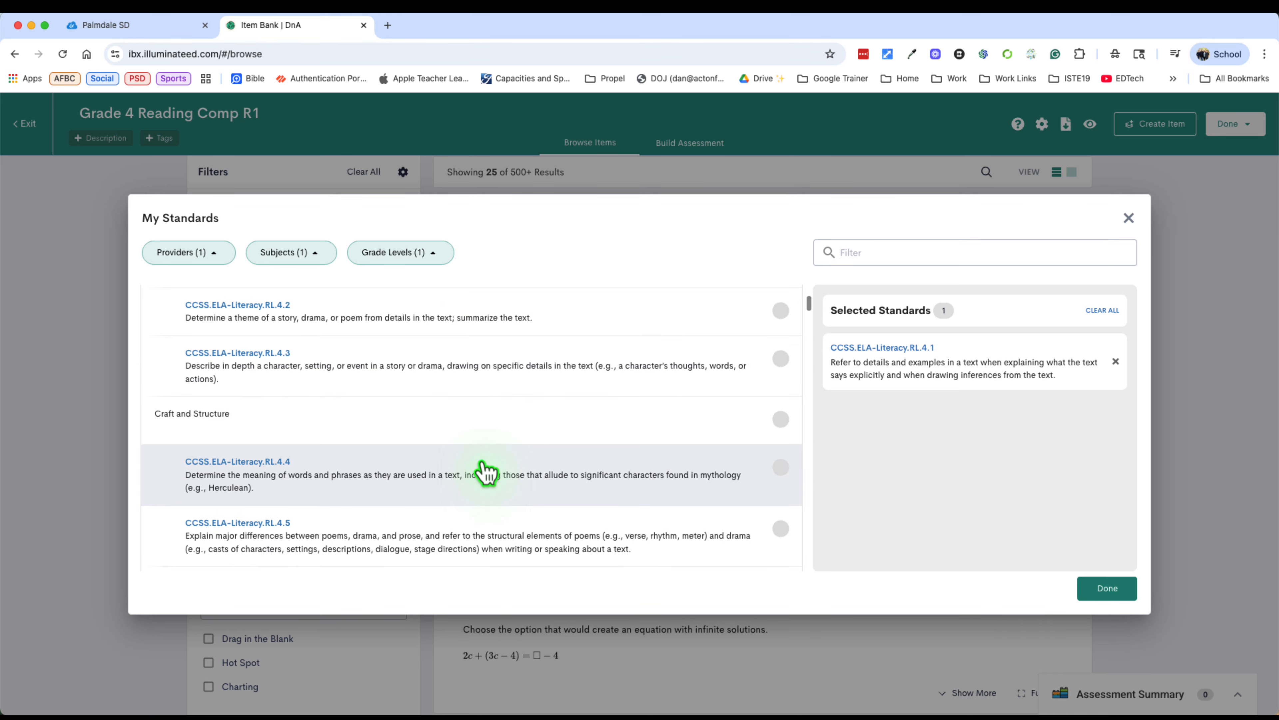
scroll(485, 473, down, 5)
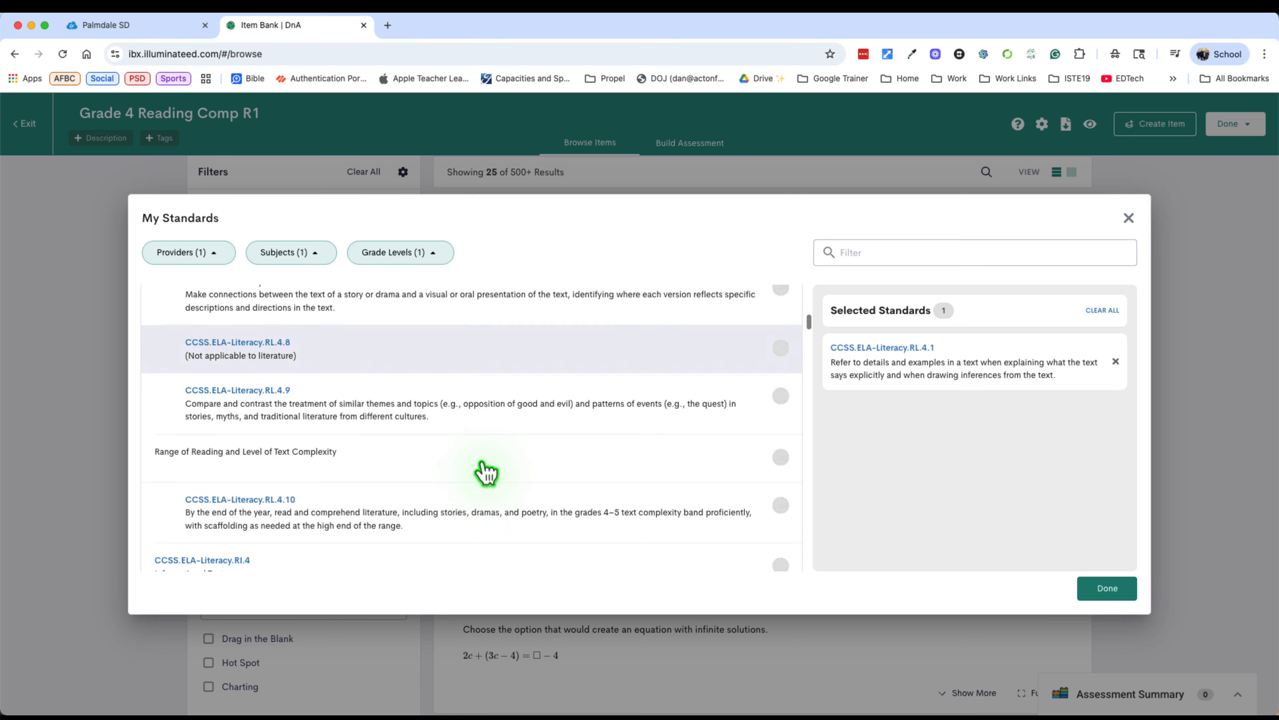
scroll(485, 473, down, 2)
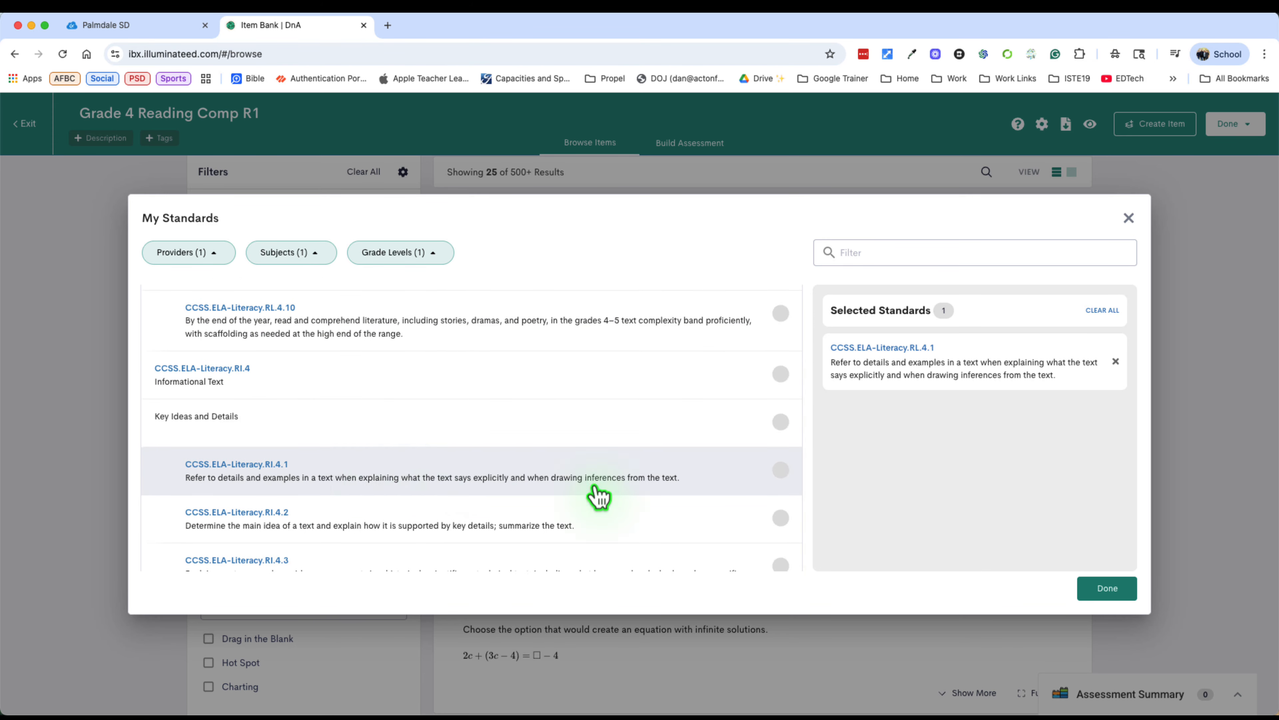
click(1107, 589)
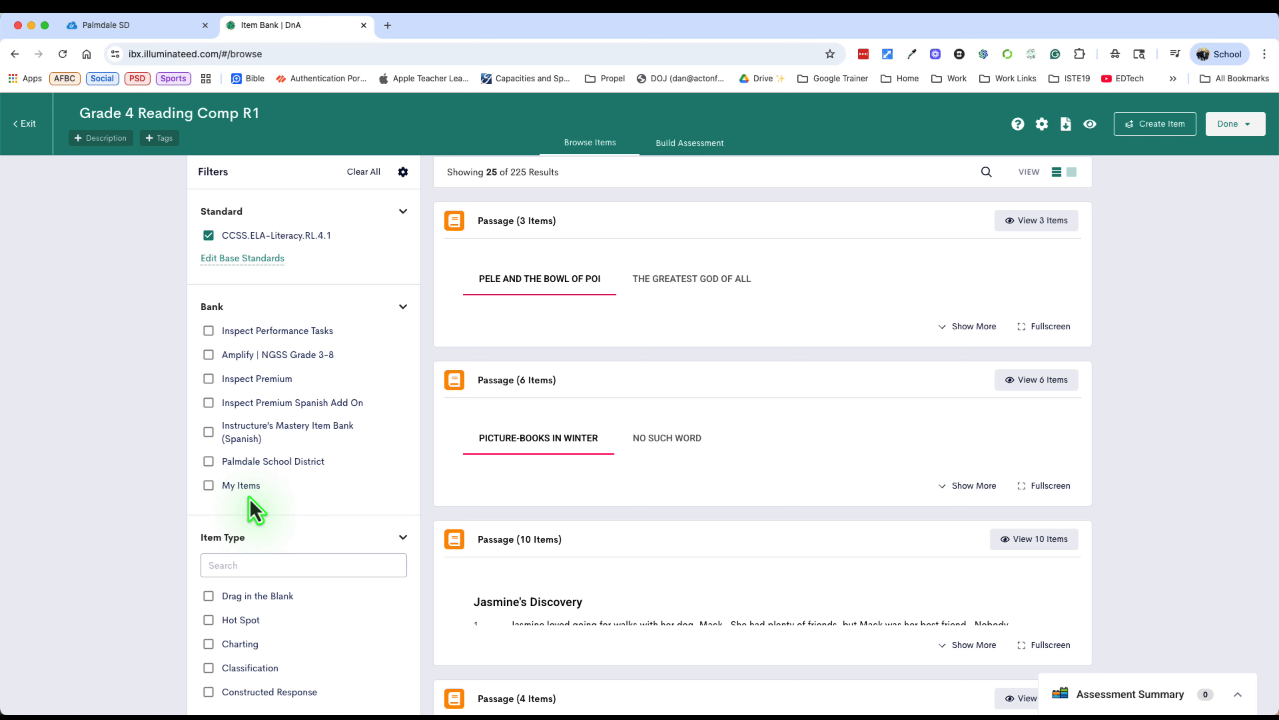
Limit the item results to the Inspect Premium bank and look over the item type and depth of knowledge filters.
click(209, 379)
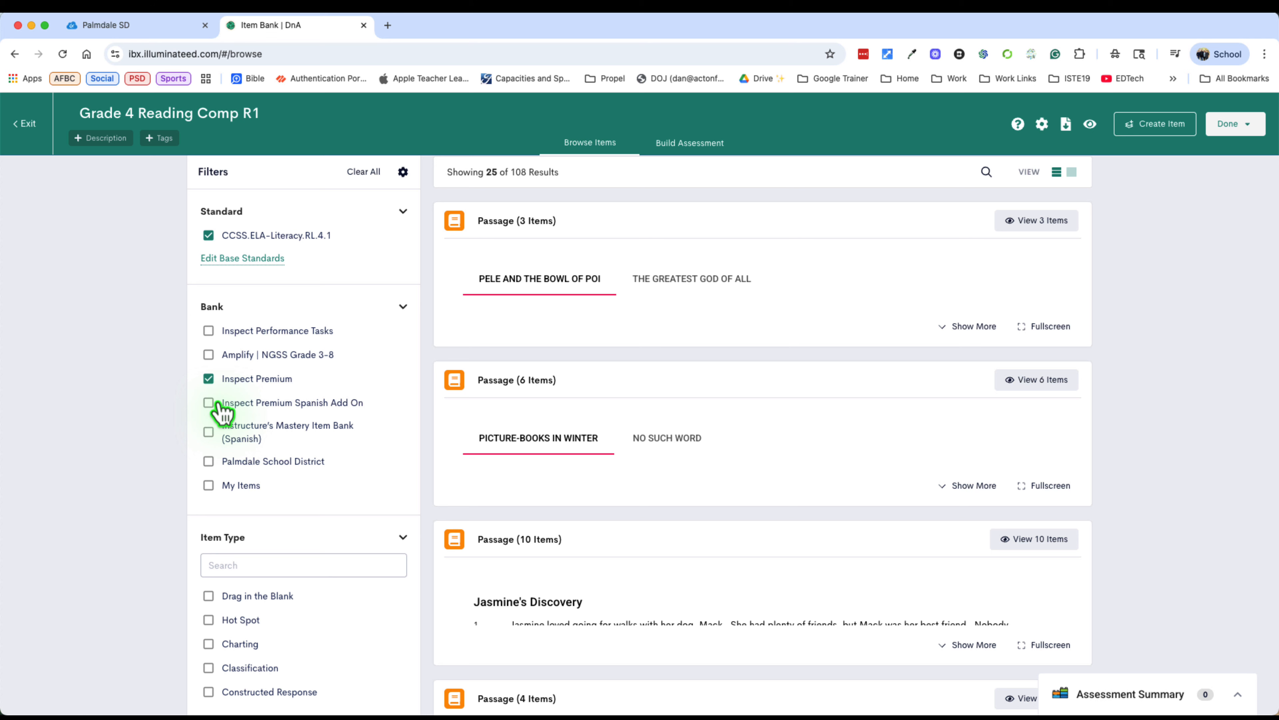
scroll(323, 471, down, 4)
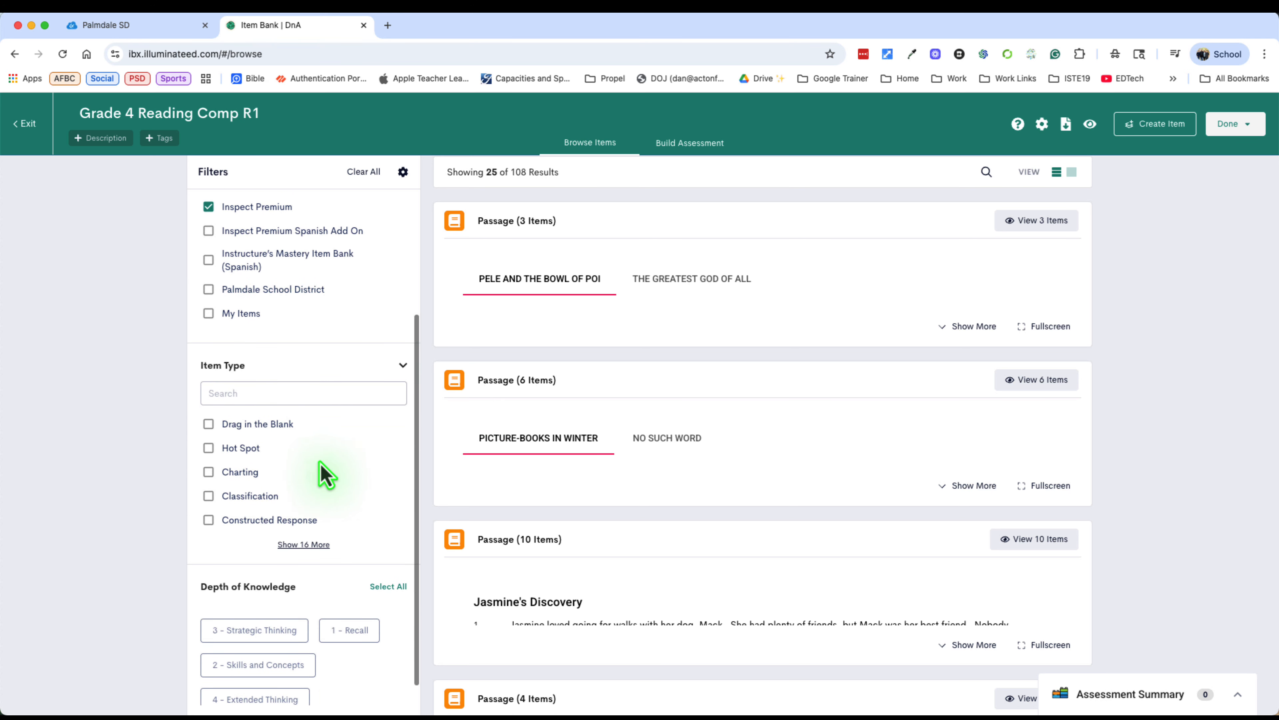
scroll(343, 451, down, 1)
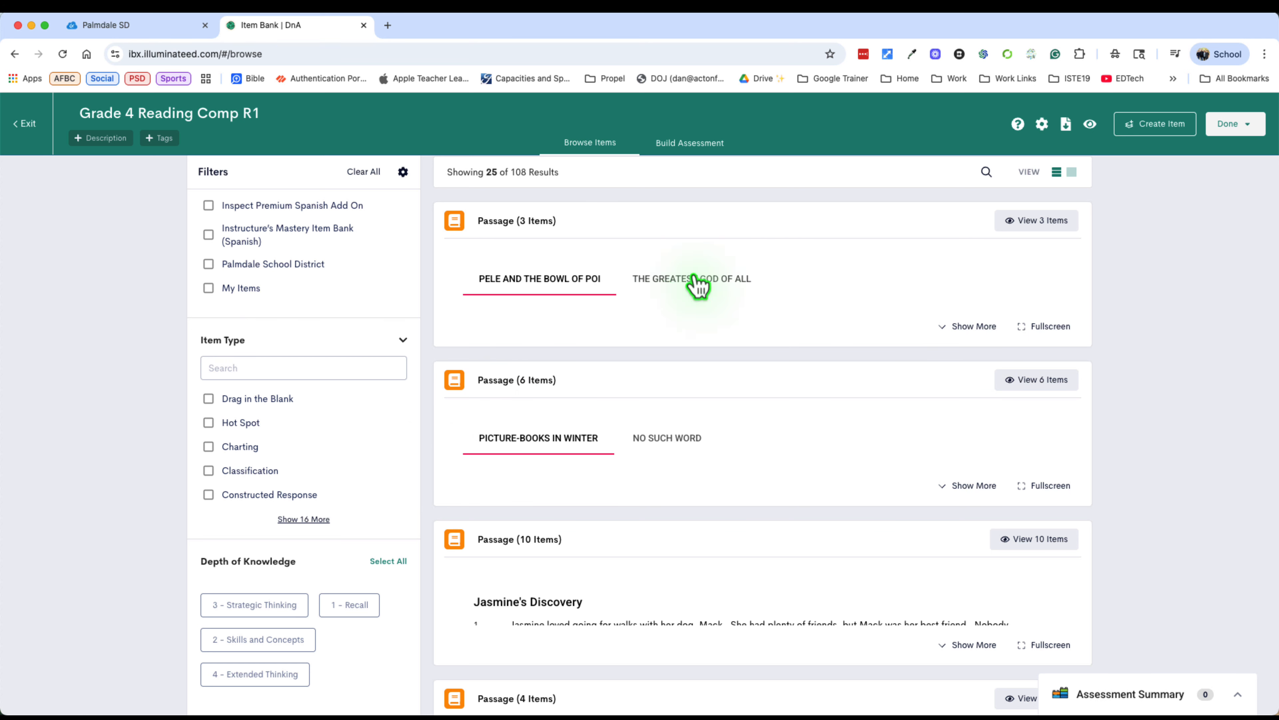
Expand the first three-item passage and view both texts, Pele and the Bowl of Poi and The Greatest God of All.
click(965, 327)
scroll(891, 402, down, 1)
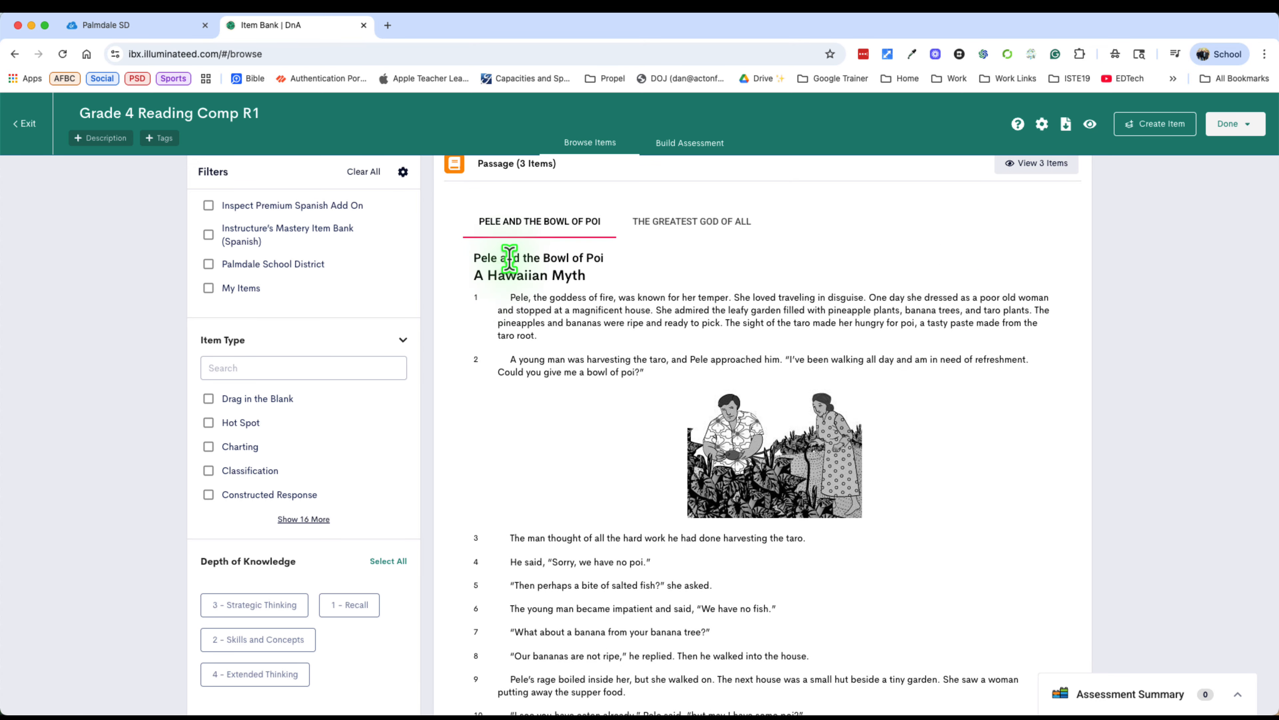
scroll(562, 352, down, 10)
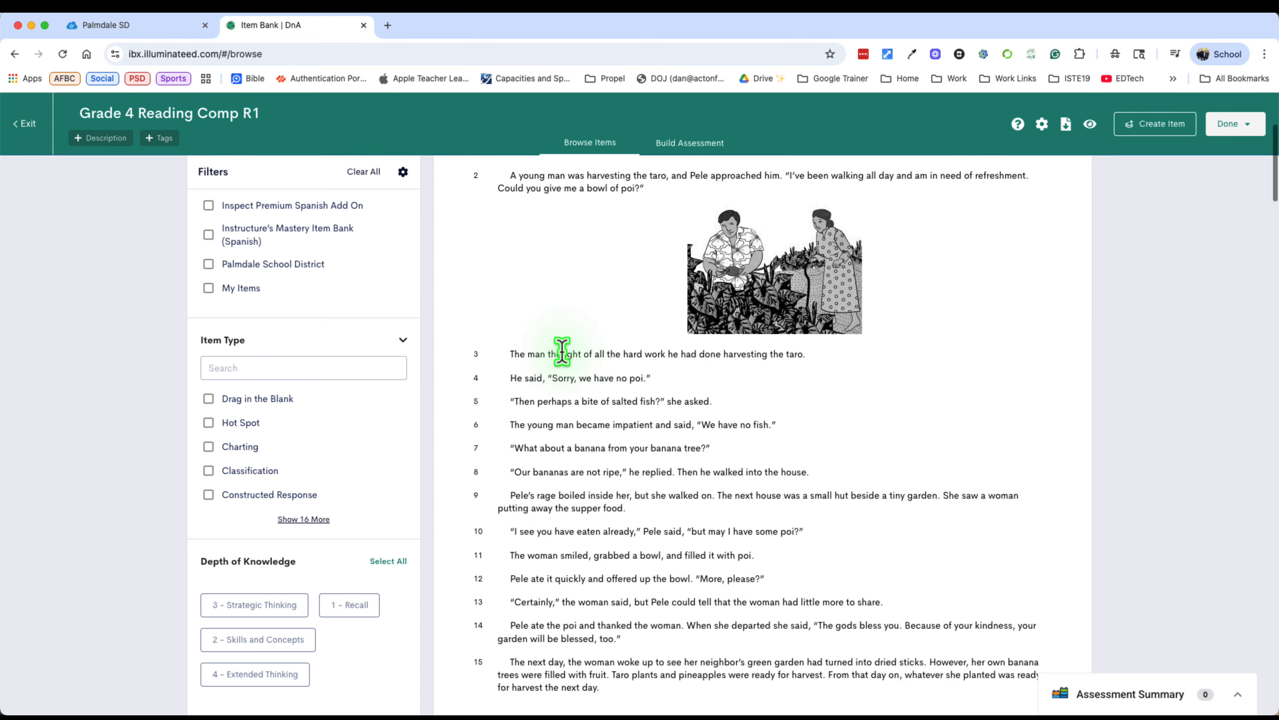
scroll(562, 351, up, 11)
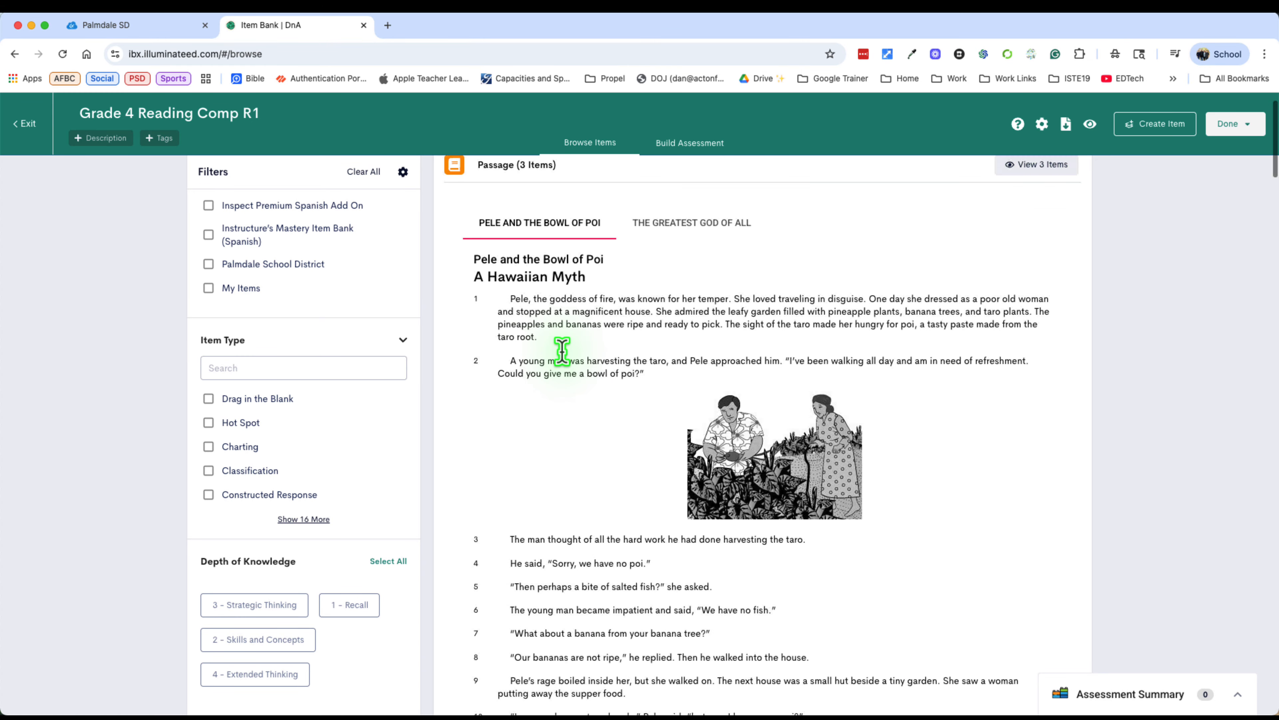
scroll(559, 403, down, 1)
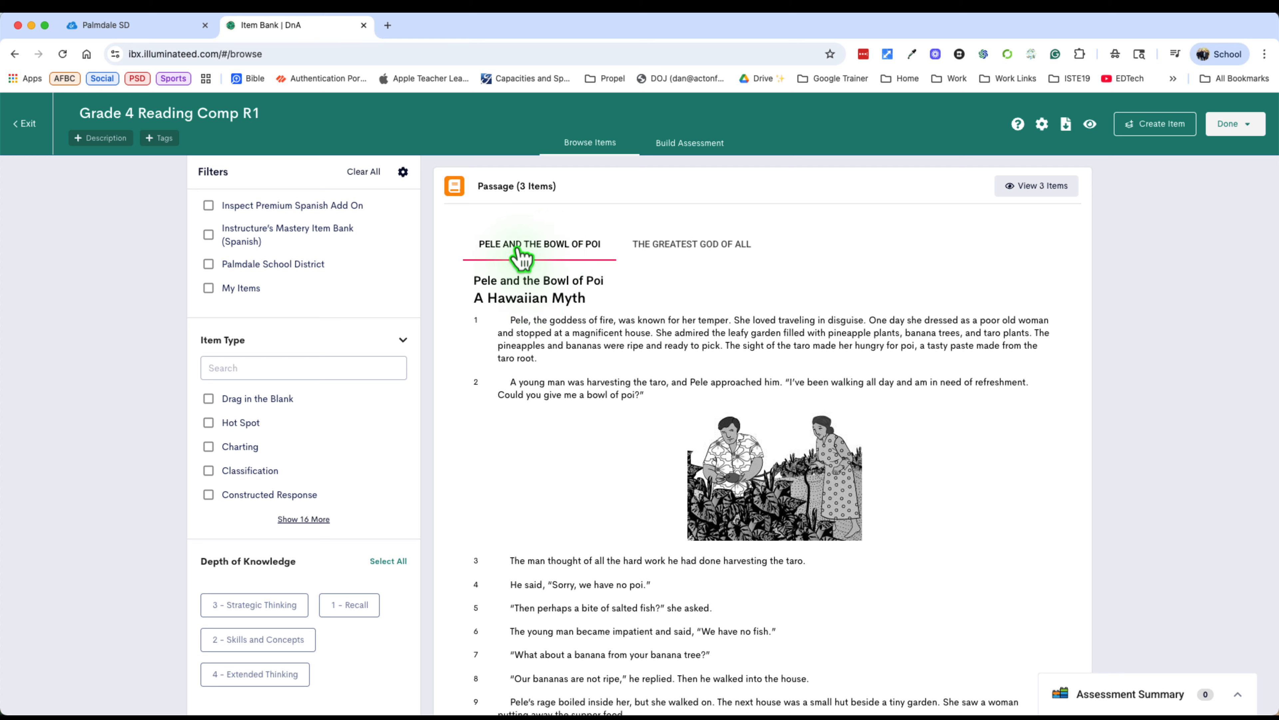
click(653, 248)
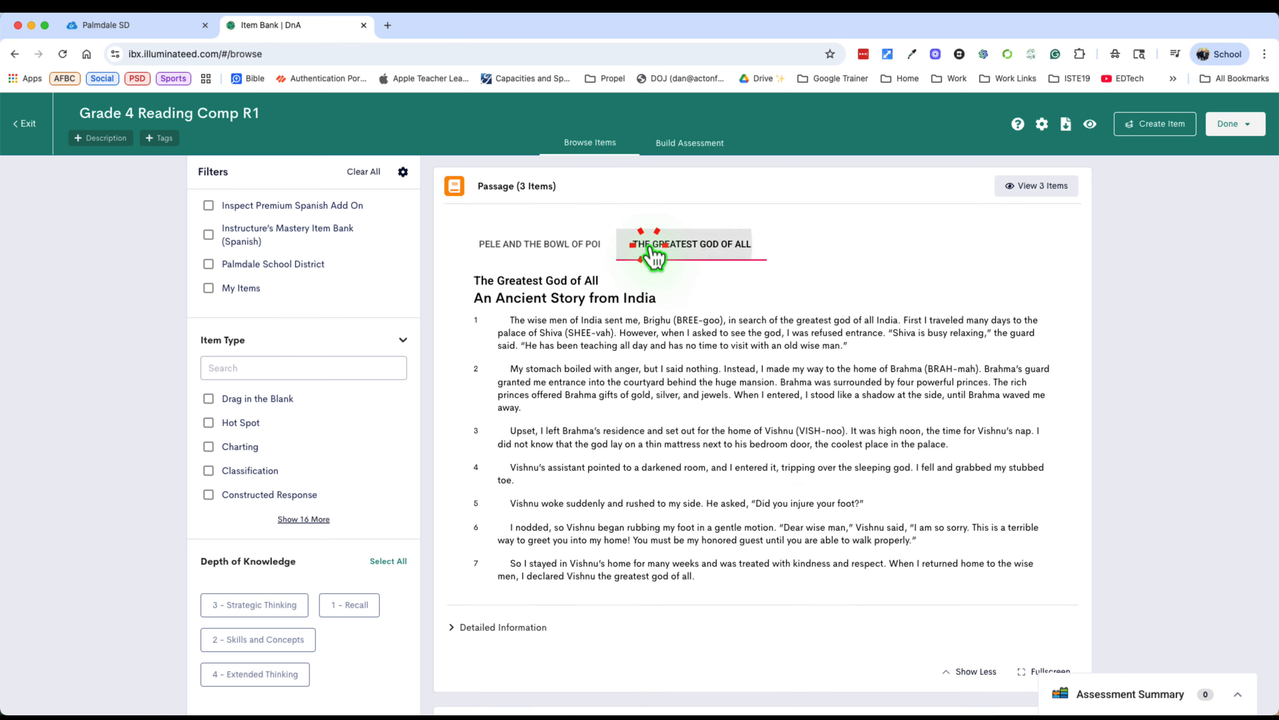
Open the linked items of the Pele and the Bowl of Poi passage and look at both of its texts.
click(559, 249)
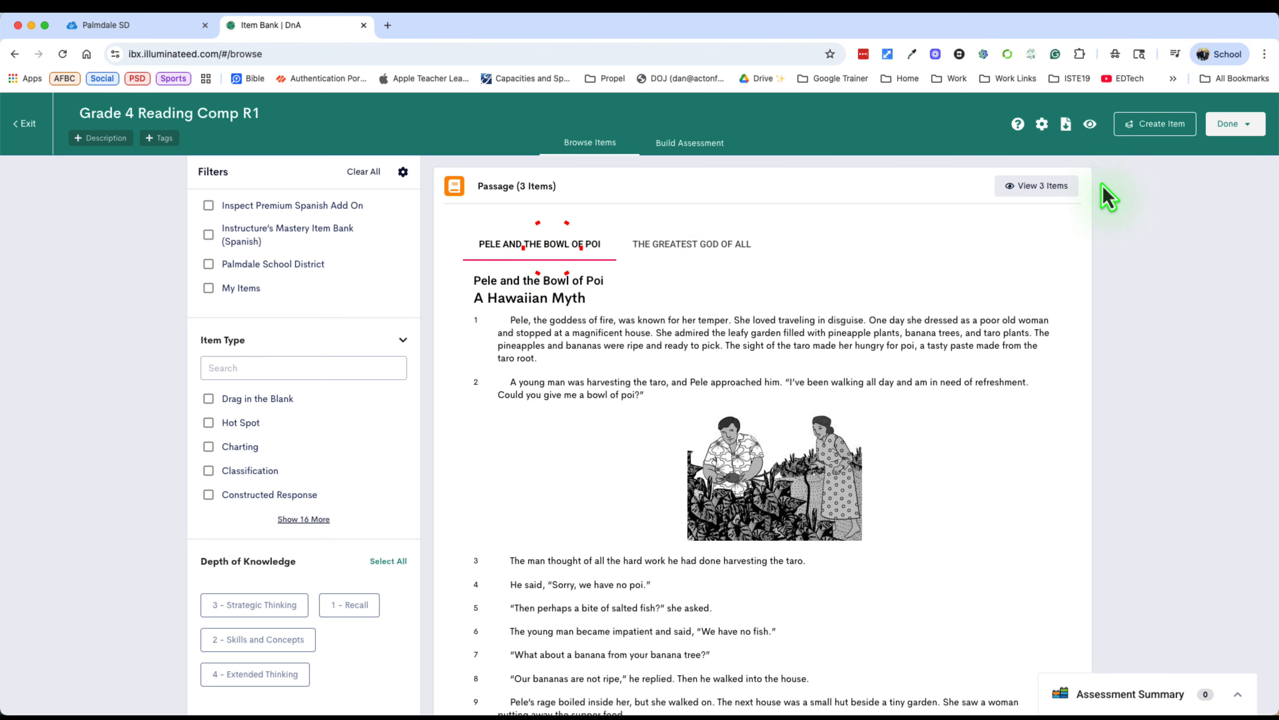
click(1042, 188)
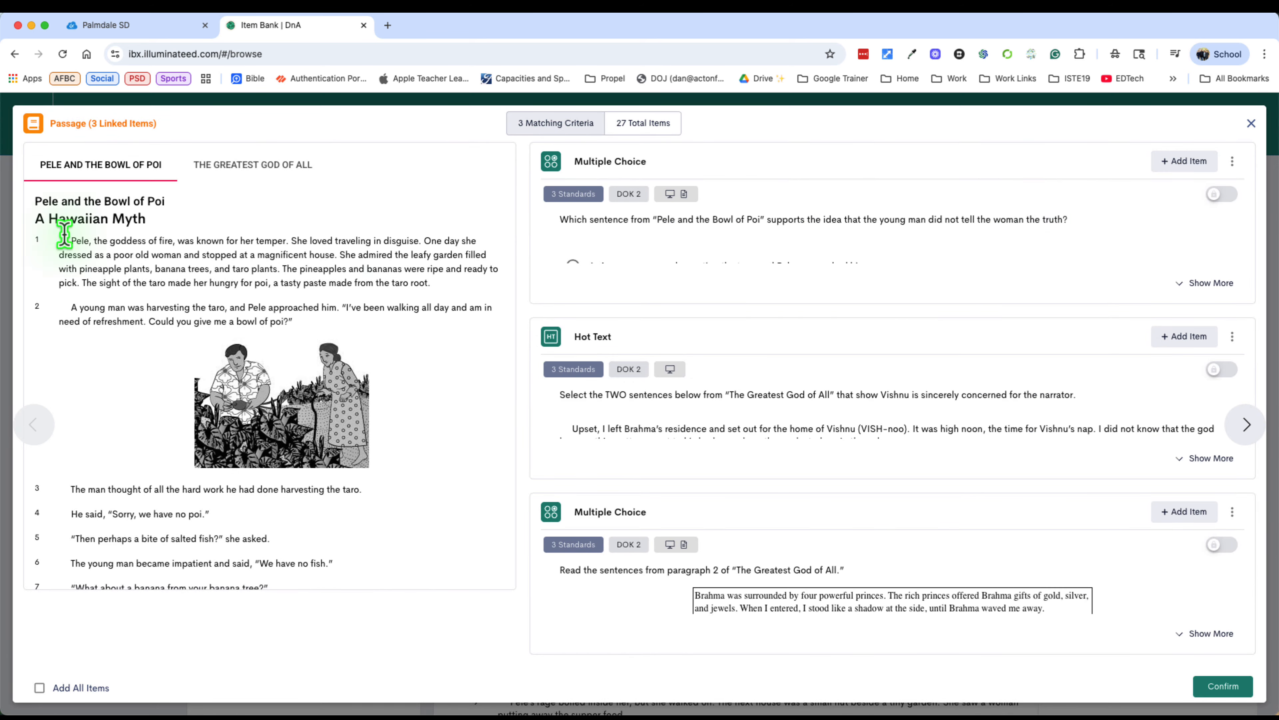
click(275, 166)
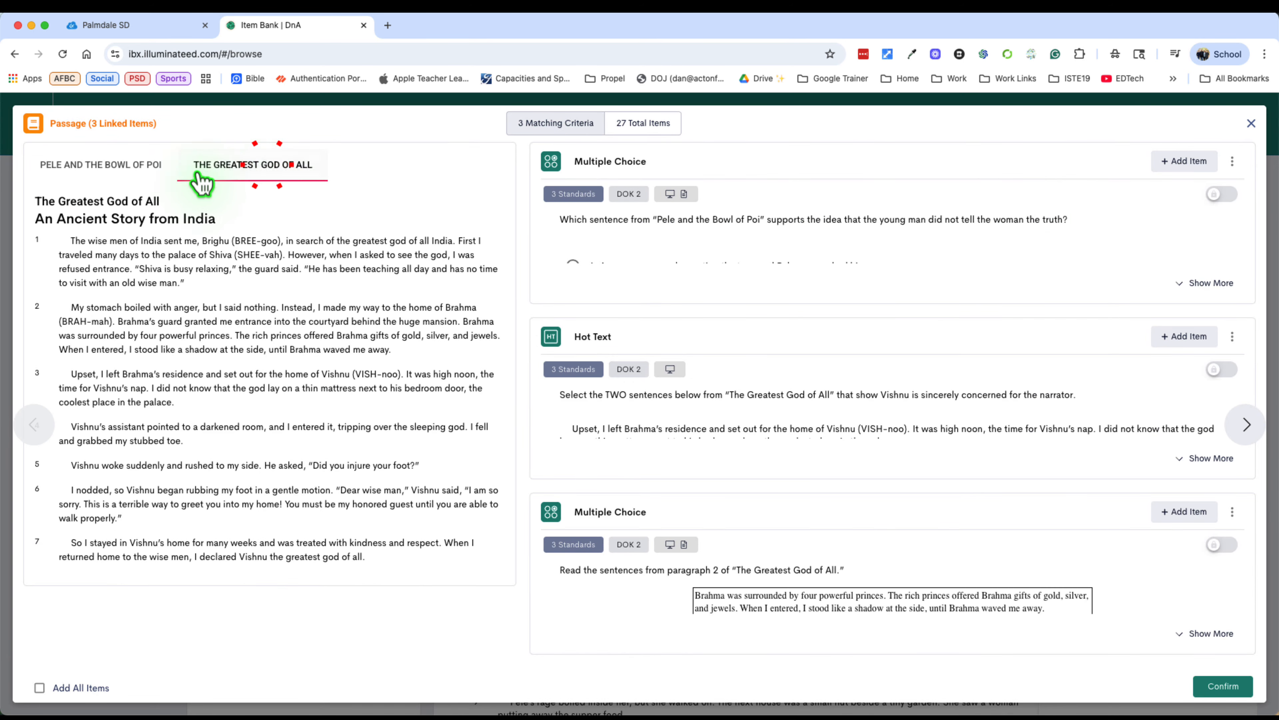
click(114, 166)
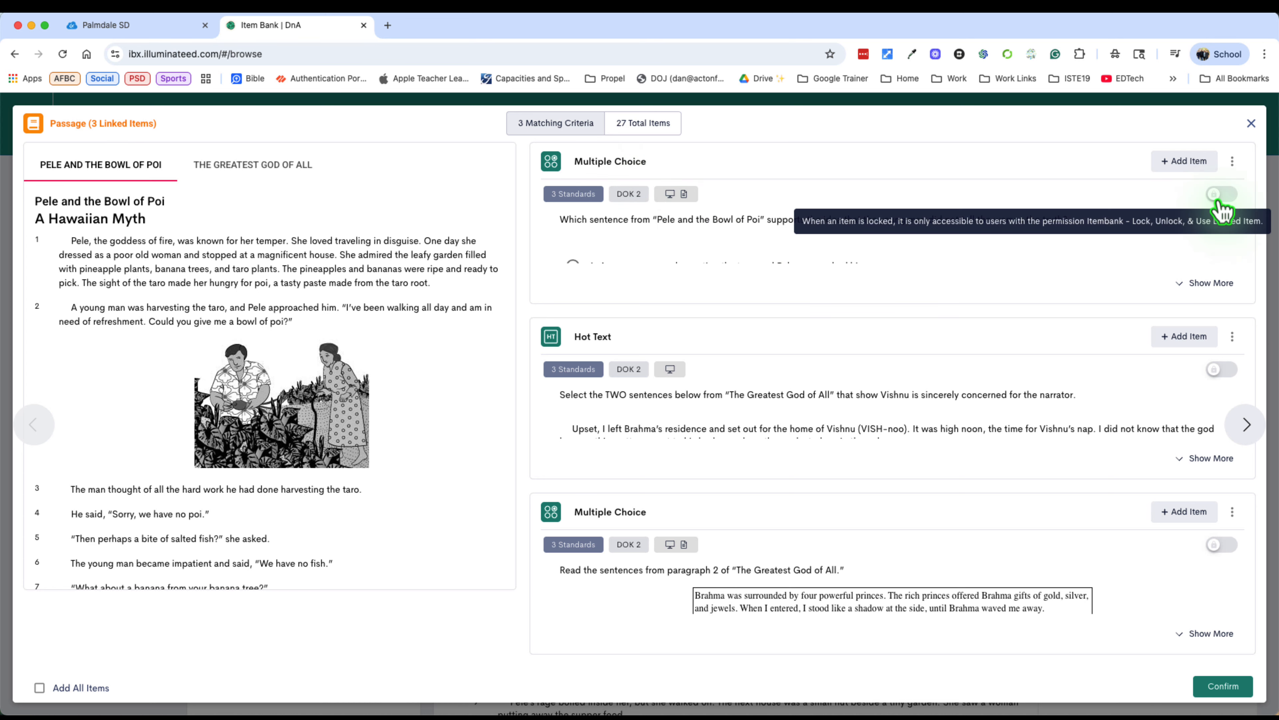
Review the multiple choice item on the young man not telling the truth, add it to the assessment, and collapse it.
click(1181, 285)
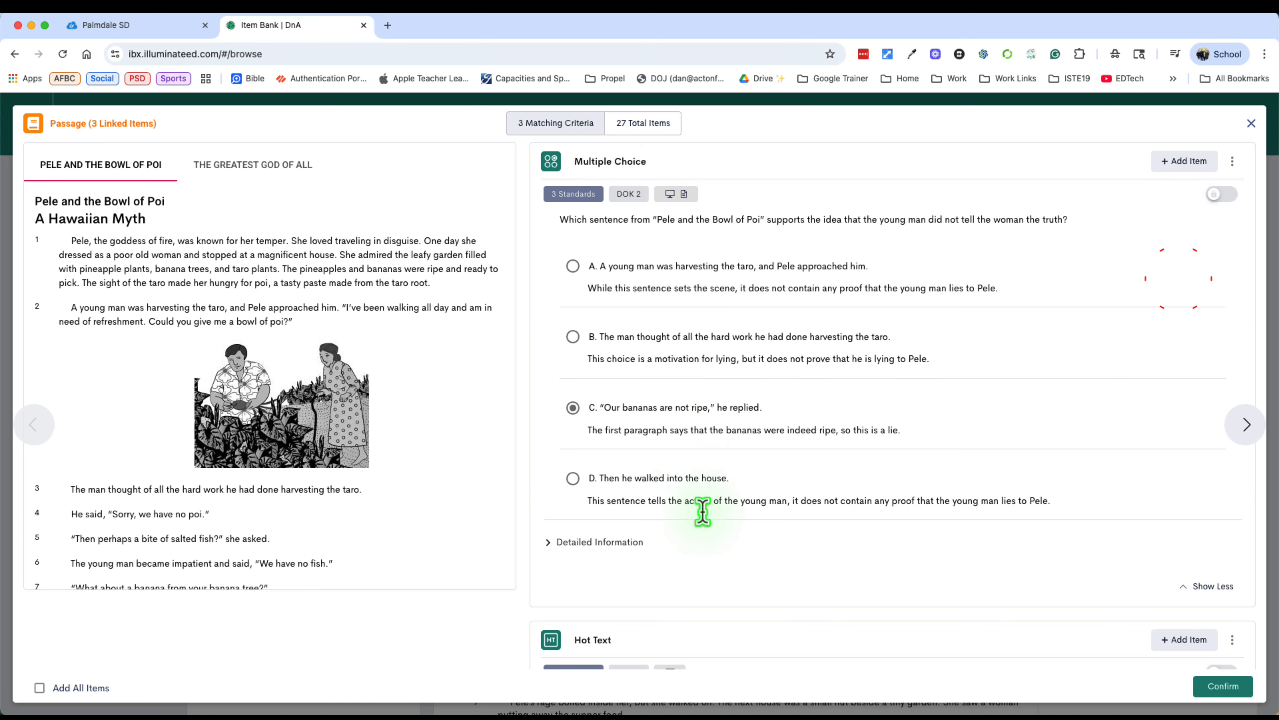
mouse_move(630, 206)
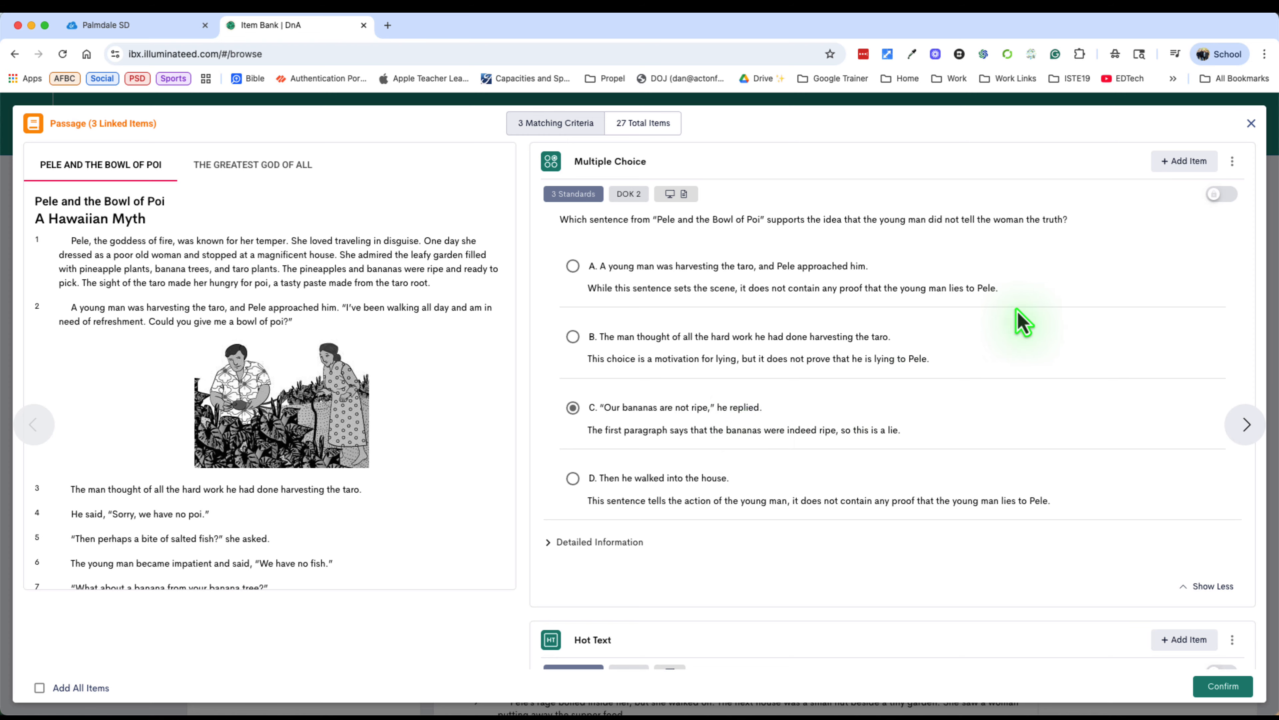
scroll(1022, 321, down, 1)
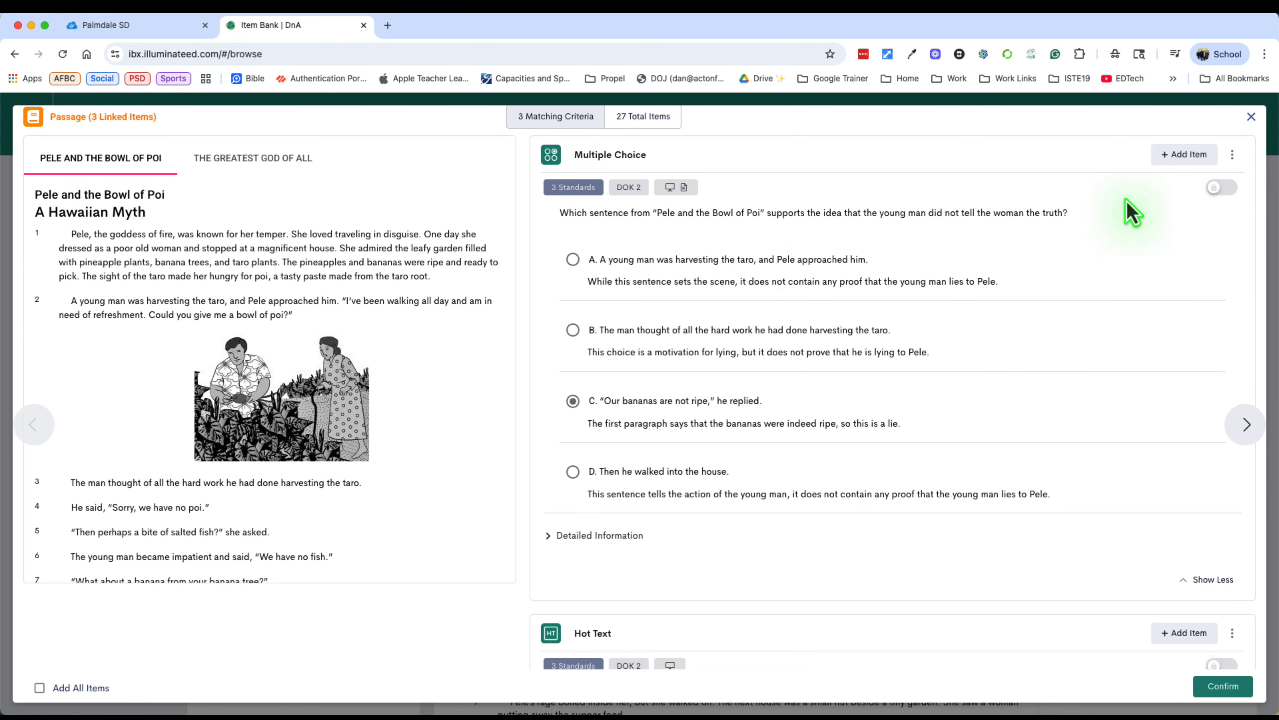
click(1180, 154)
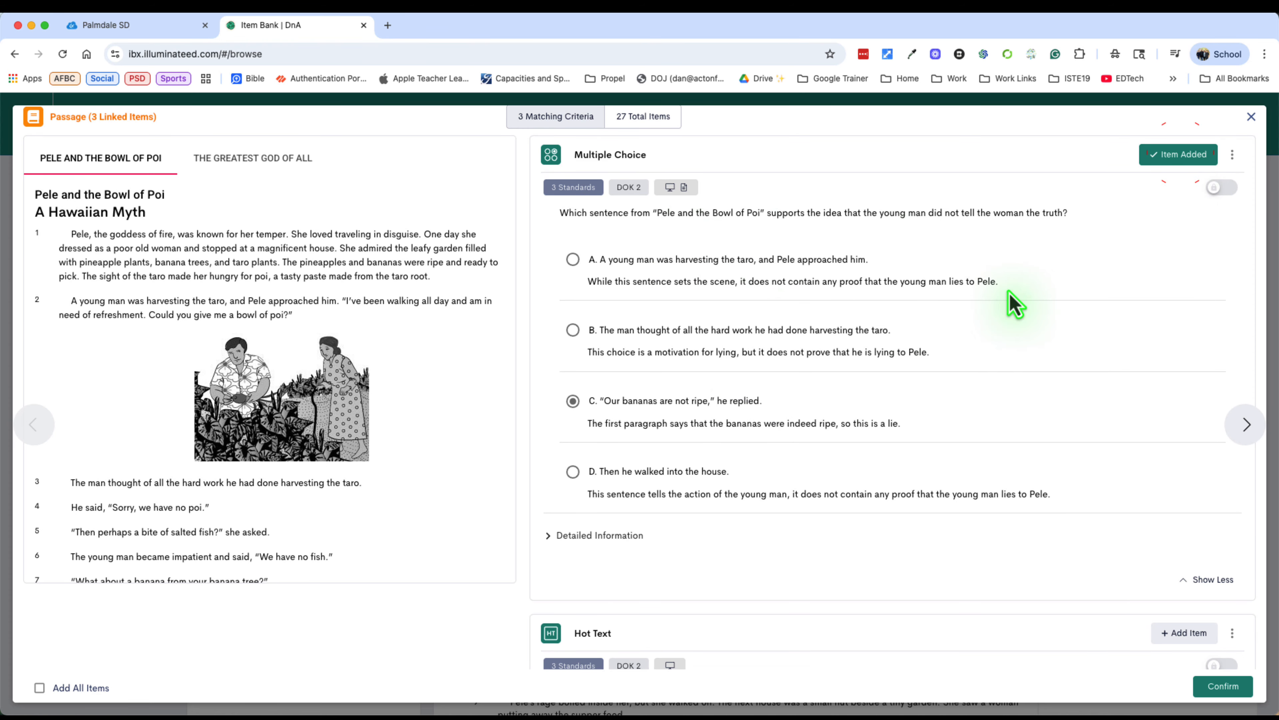
click(1221, 580)
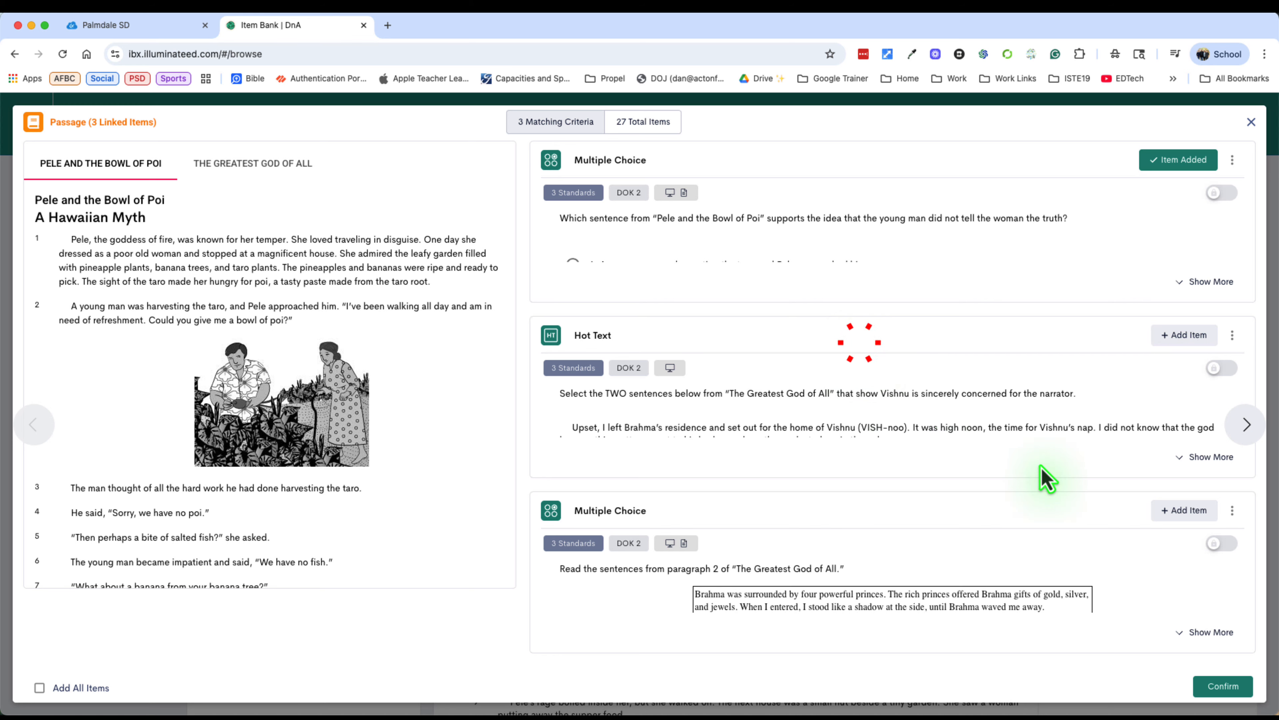
Review the Hot Text item about Vishnu's concern, including its detailed information, and add it to the assessment.
click(1193, 457)
scroll(896, 418, down, 3)
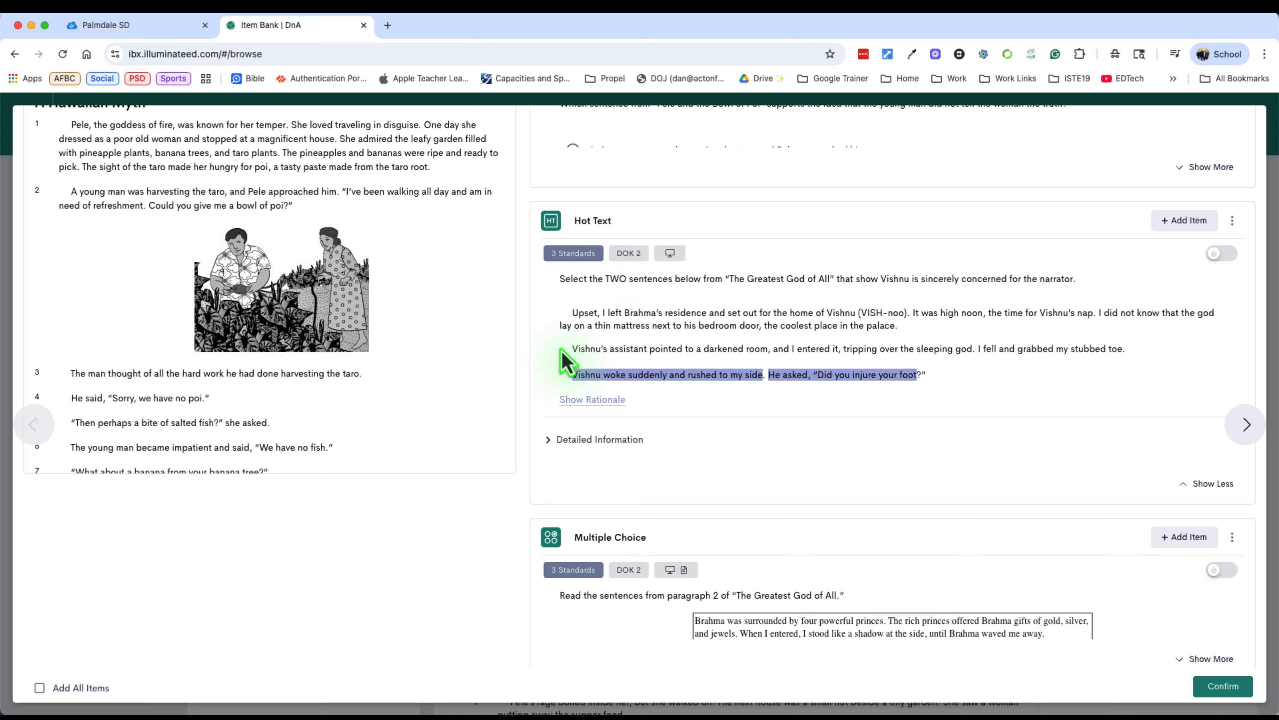
click(577, 440)
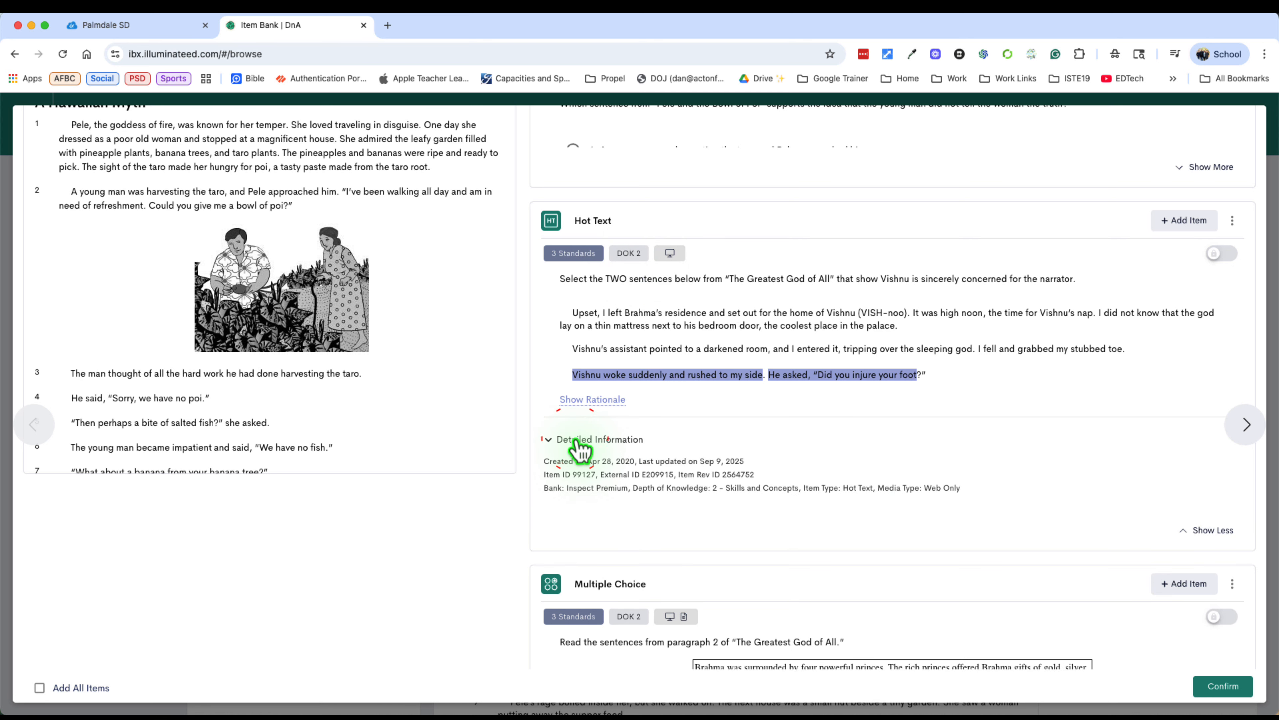
click(578, 442)
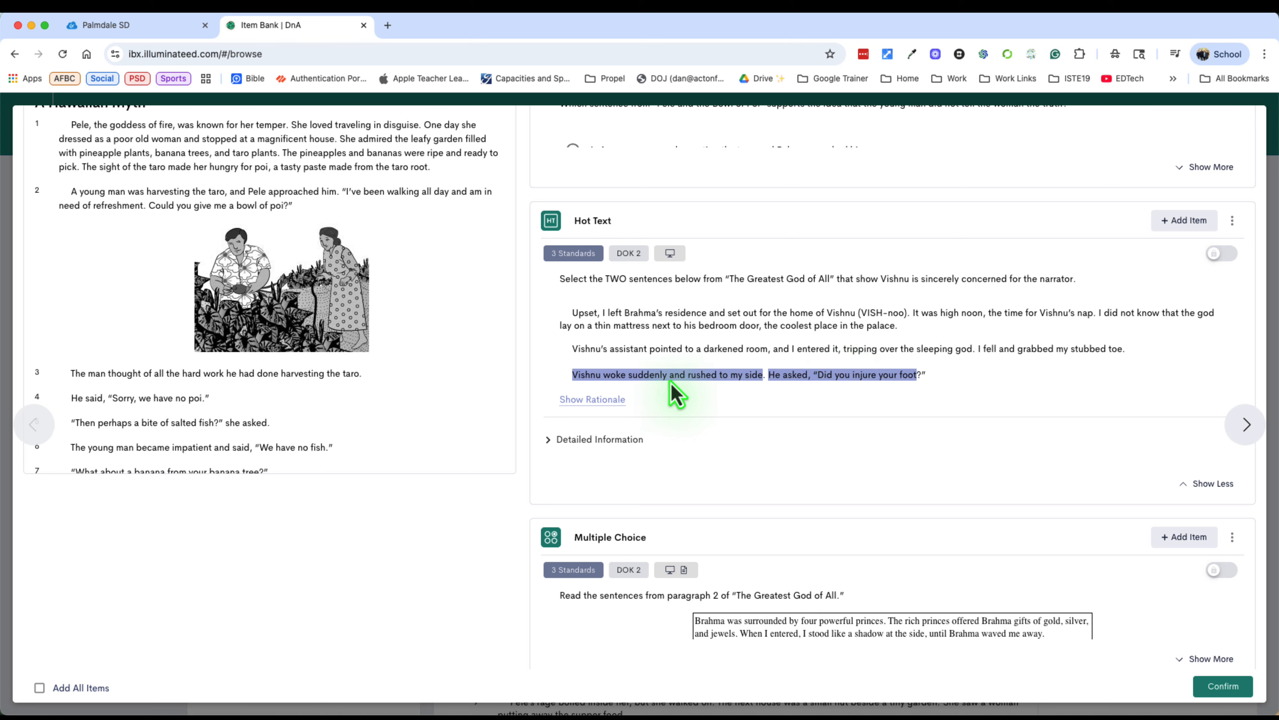
click(717, 374)
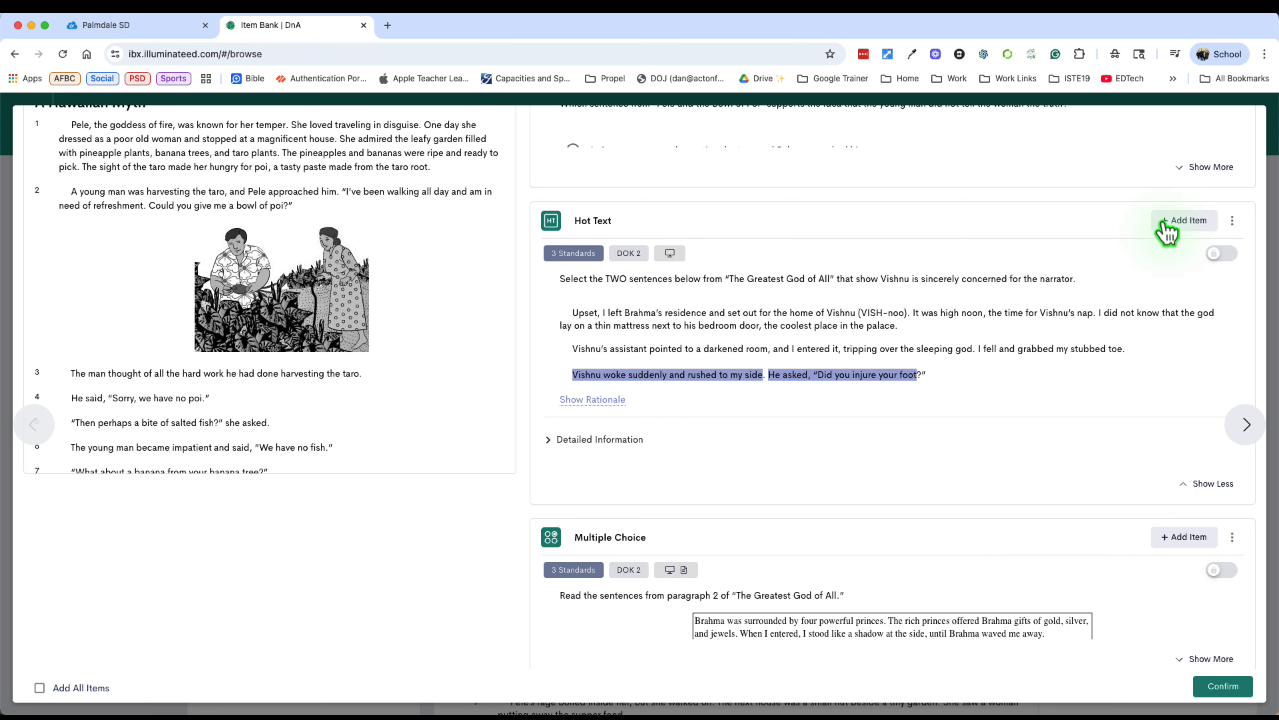
click(1200, 222)
Review and add the multiple choice item on why Brahma waves Brighu away, and confirm the passage's item selection.
scroll(724, 428, down, 1)
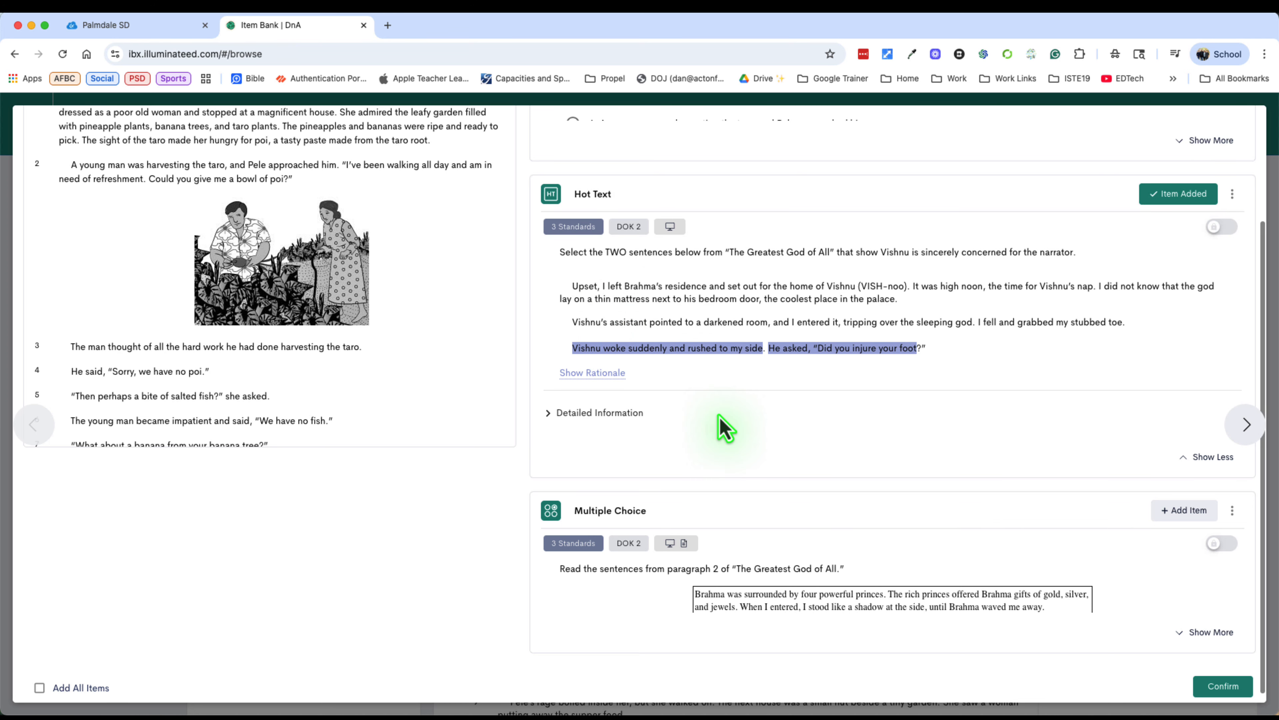
click(1214, 633)
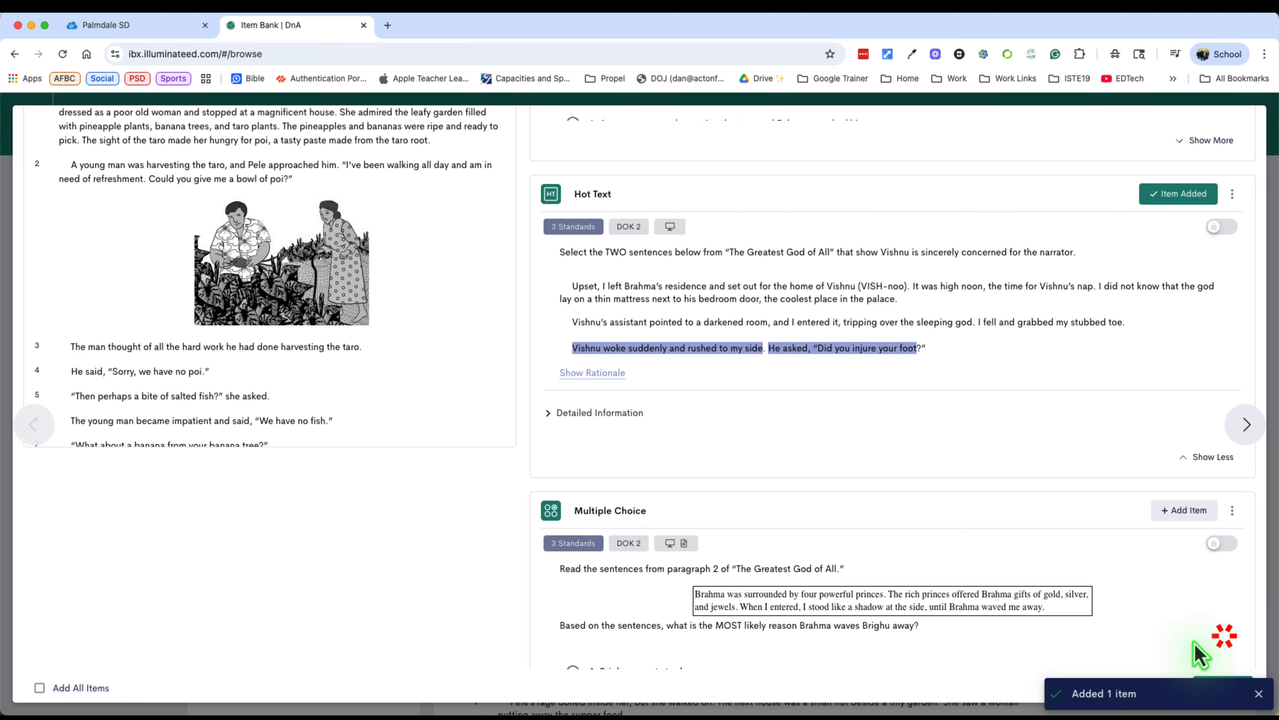
scroll(863, 559, down, 5)
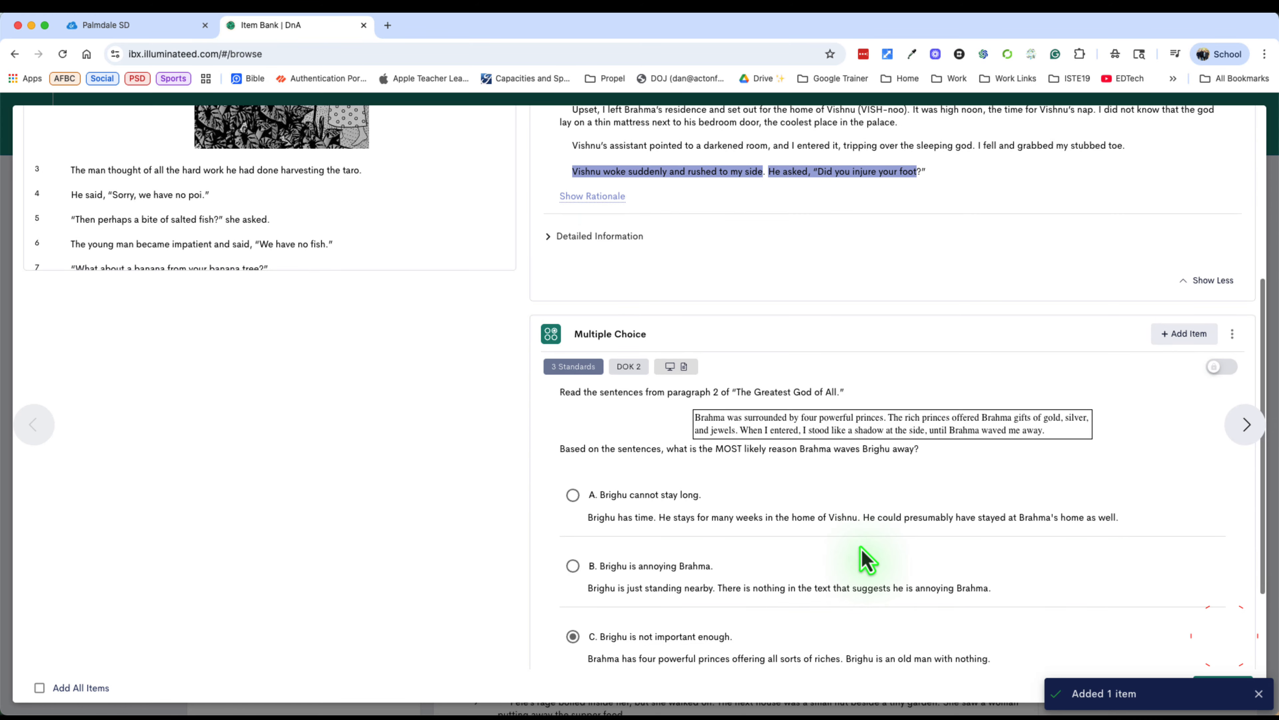
click(1184, 335)
scroll(856, 357, up, 8)
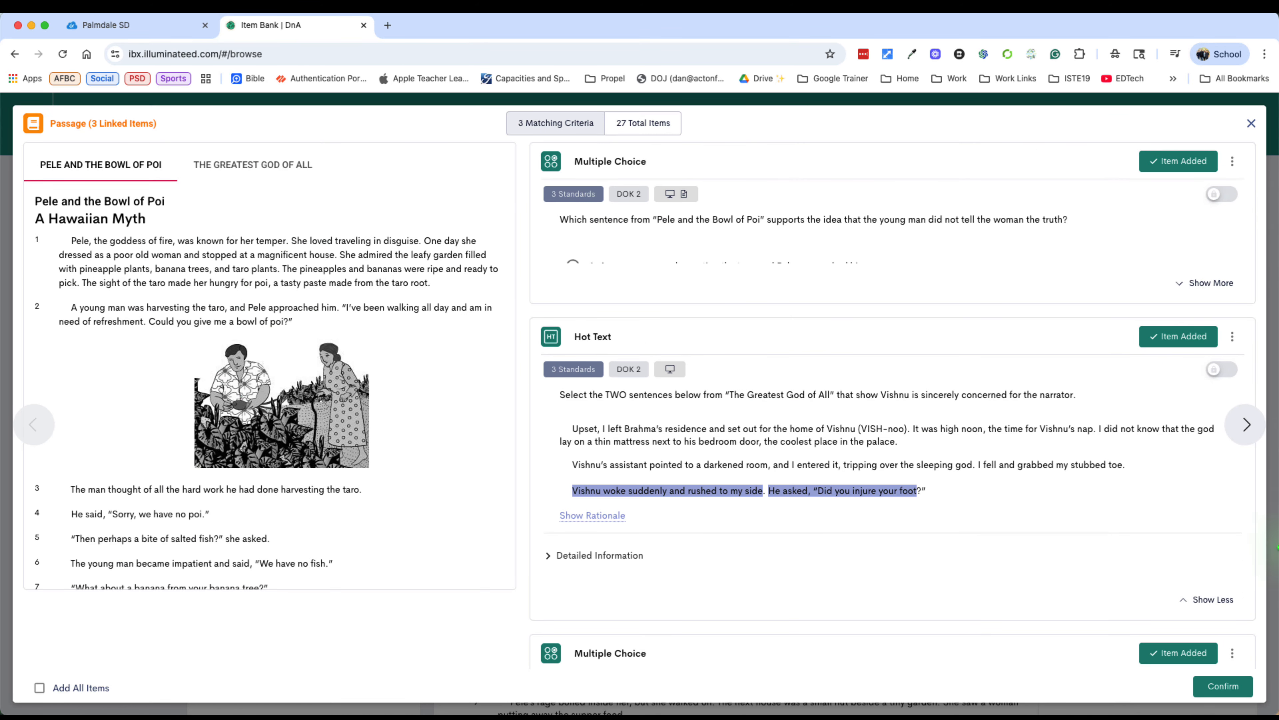
click(1223, 686)
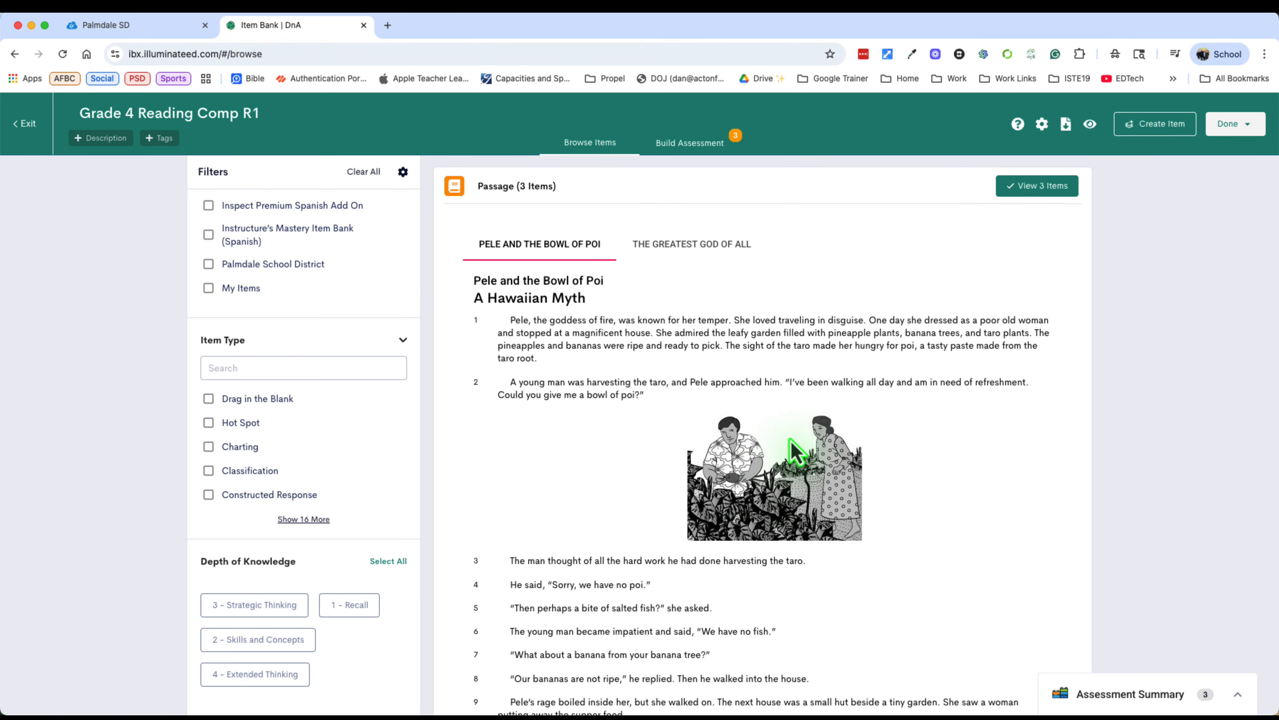
Preview the assessment, test Q2 by deselecting and reselecting its two highlighted sentences, and close the preview.
scroll(614, 338, down, 2)
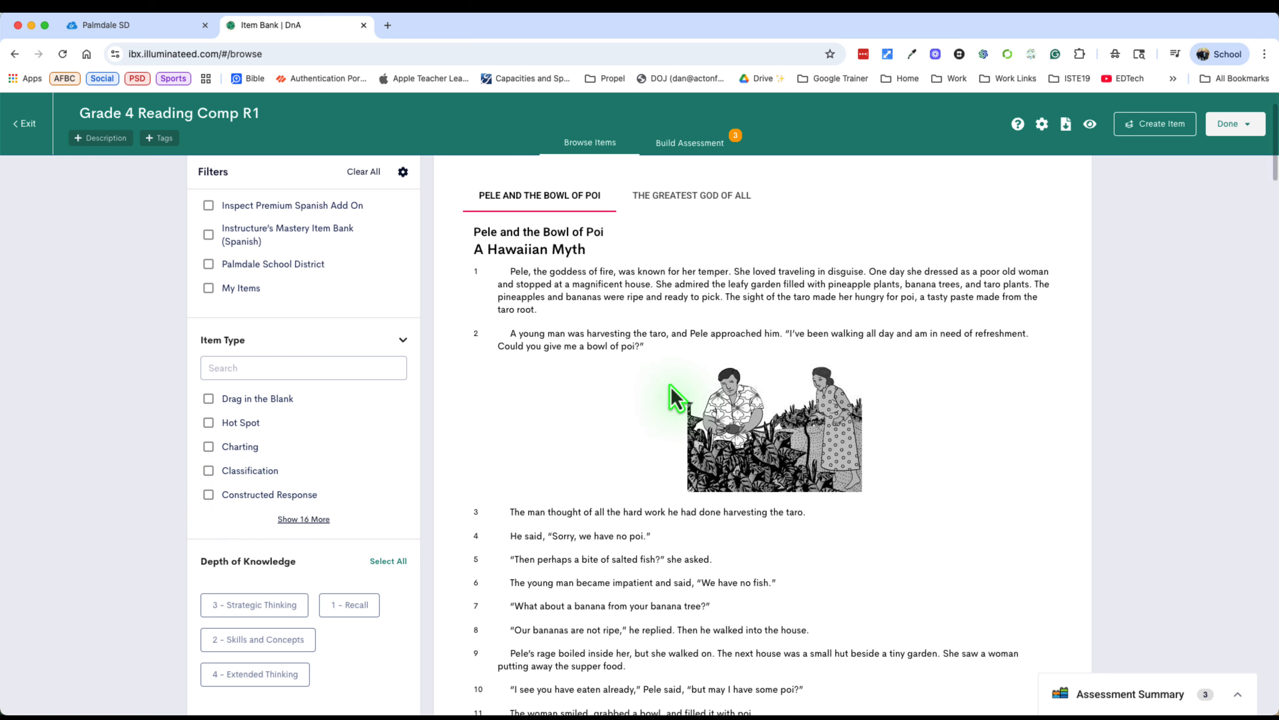
scroll(665, 406, up, 1)
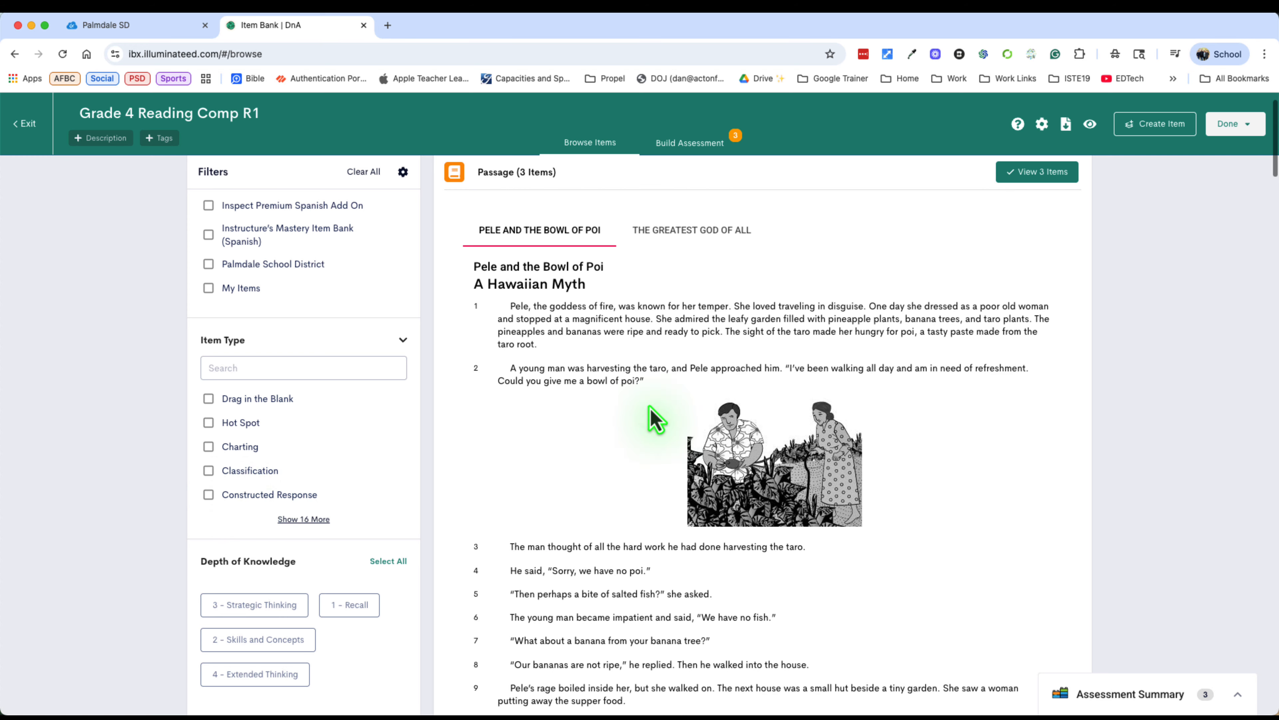
click(1092, 130)
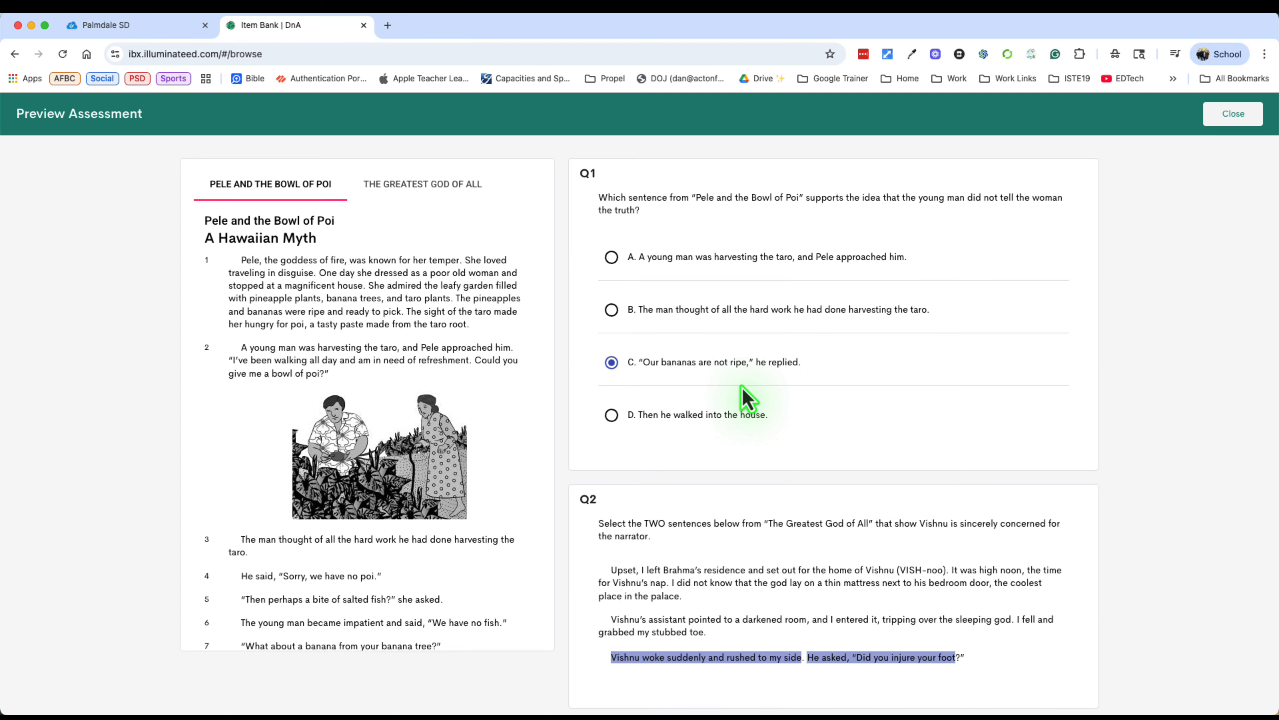
scroll(748, 400, down, 3)
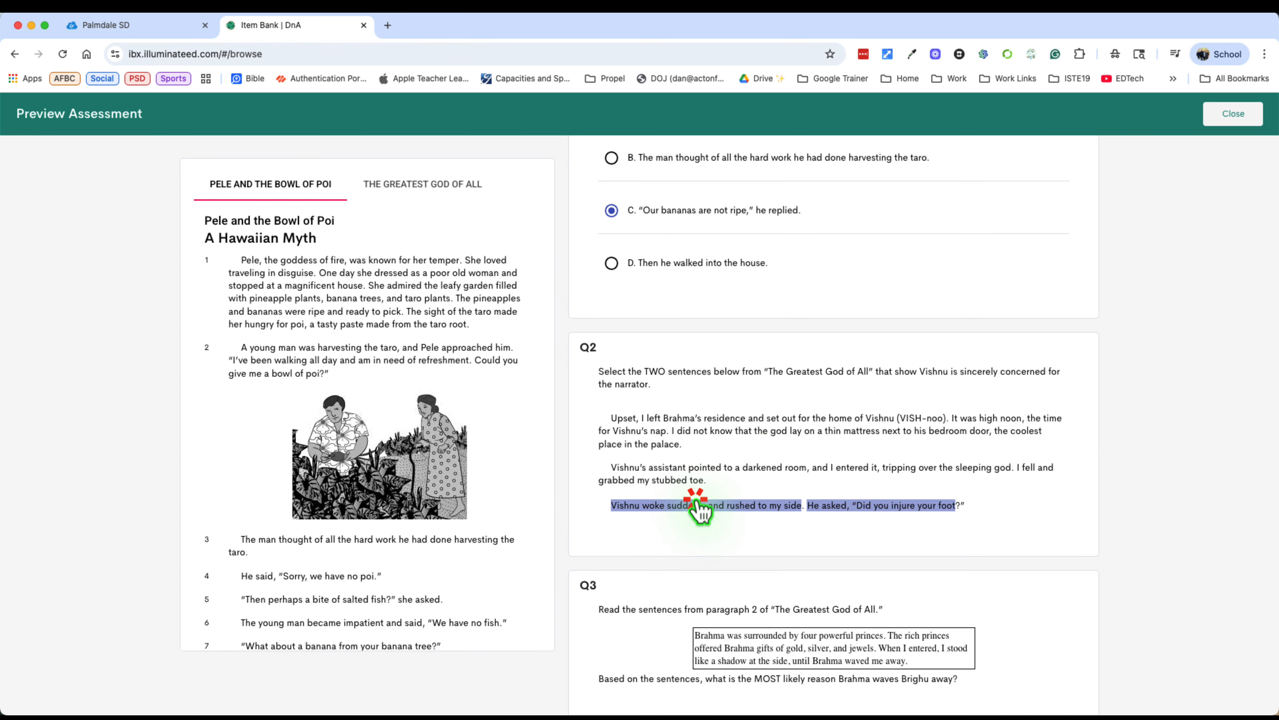
click(700, 509)
click(829, 506)
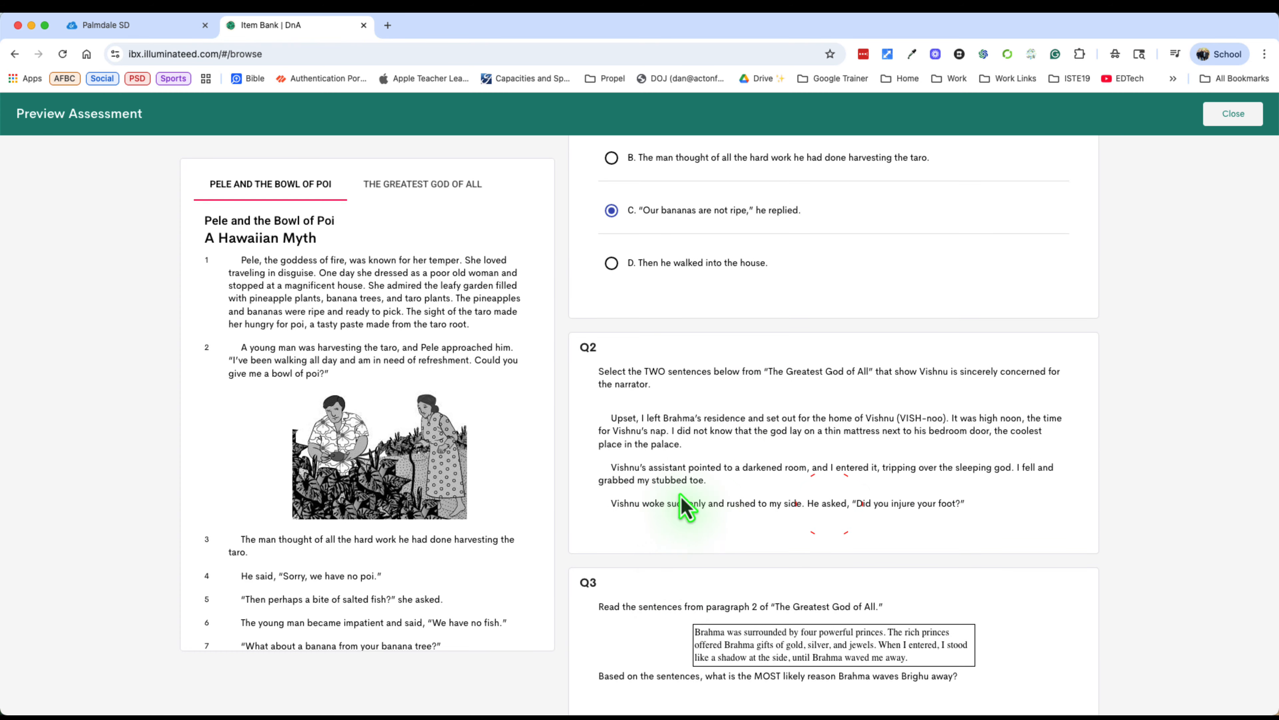
click(686, 505)
click(831, 505)
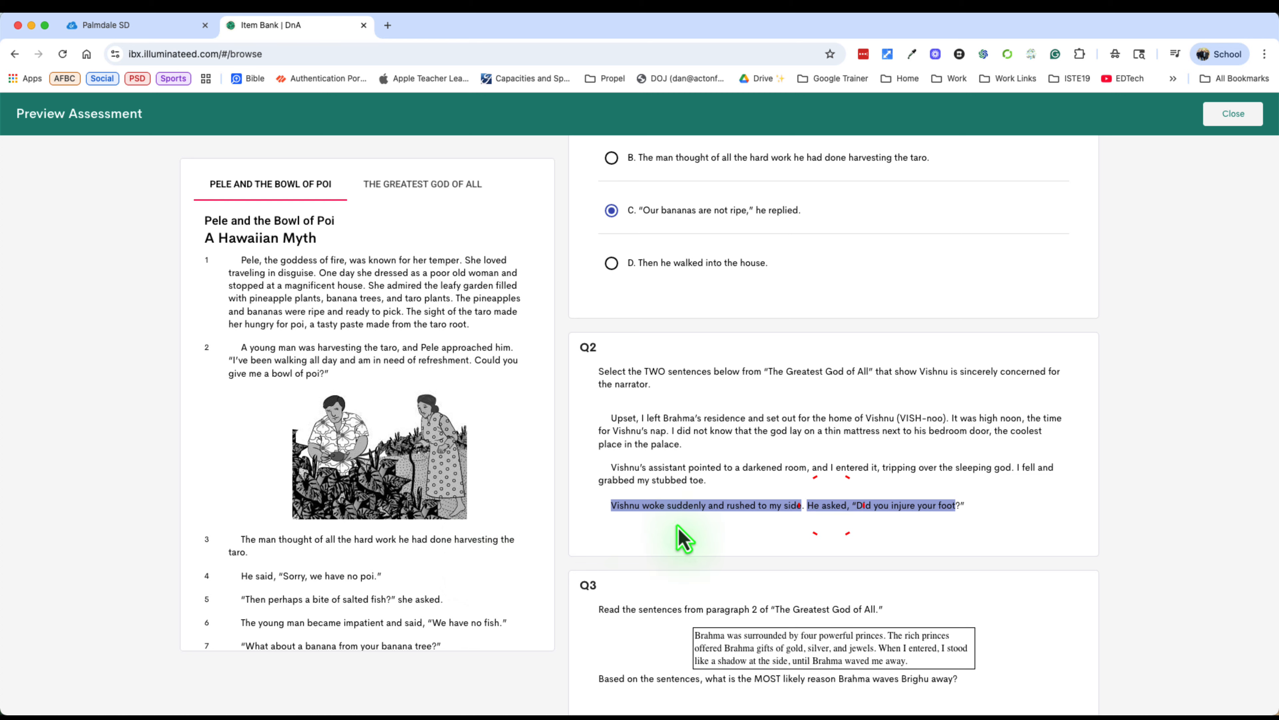
click(686, 505)
click(837, 502)
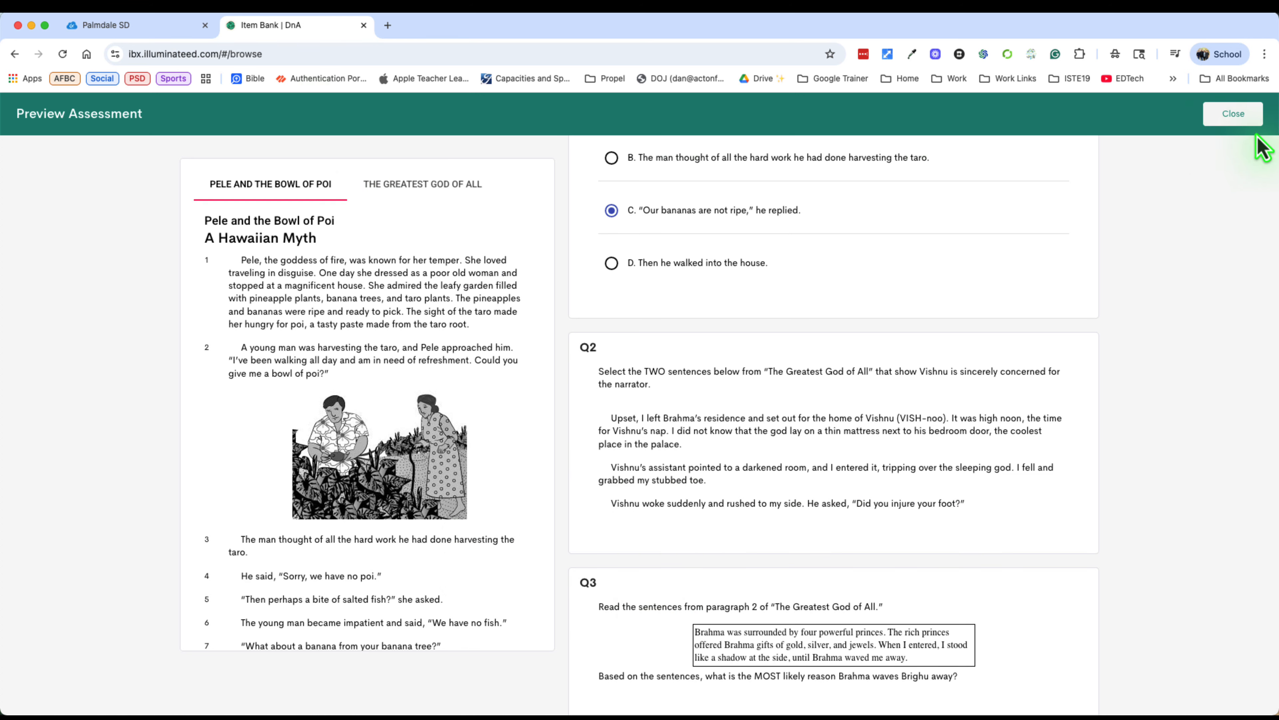
click(1235, 115)
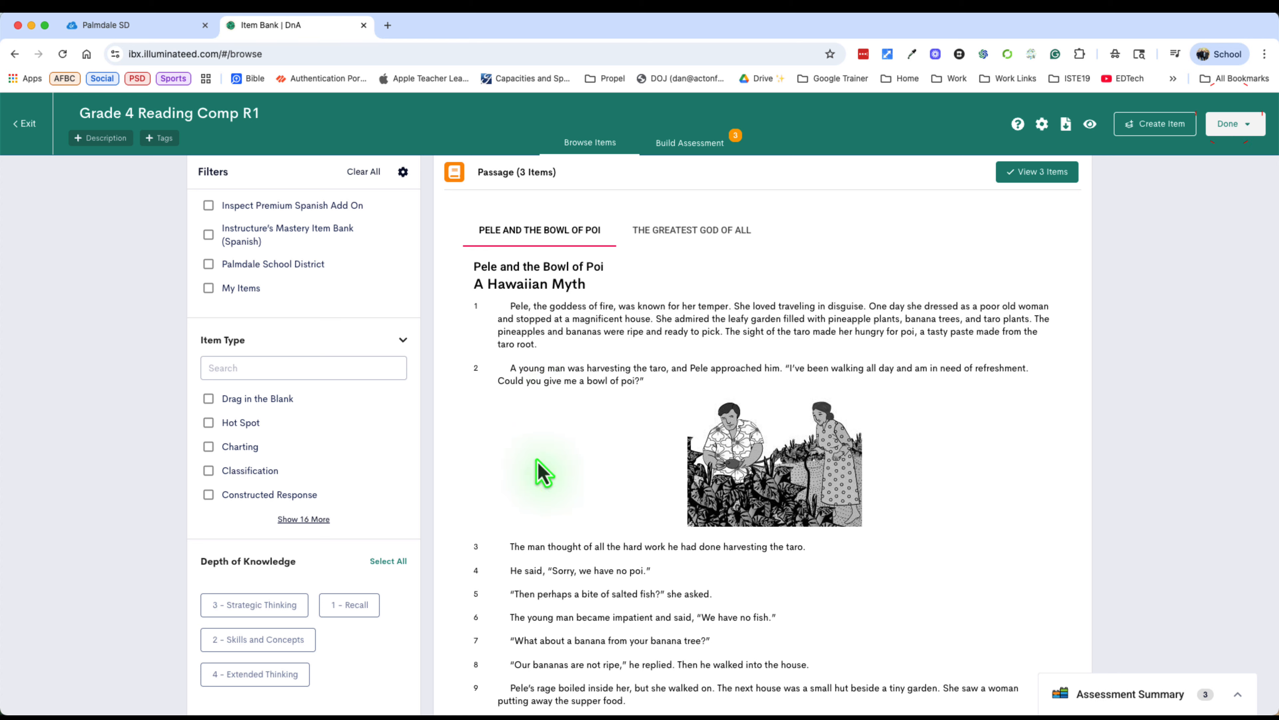
Try the 2 - Skills and Concepts depth of knowledge filter and replace it with 3 - Strategic Thinking.
scroll(280, 605, down, 2)
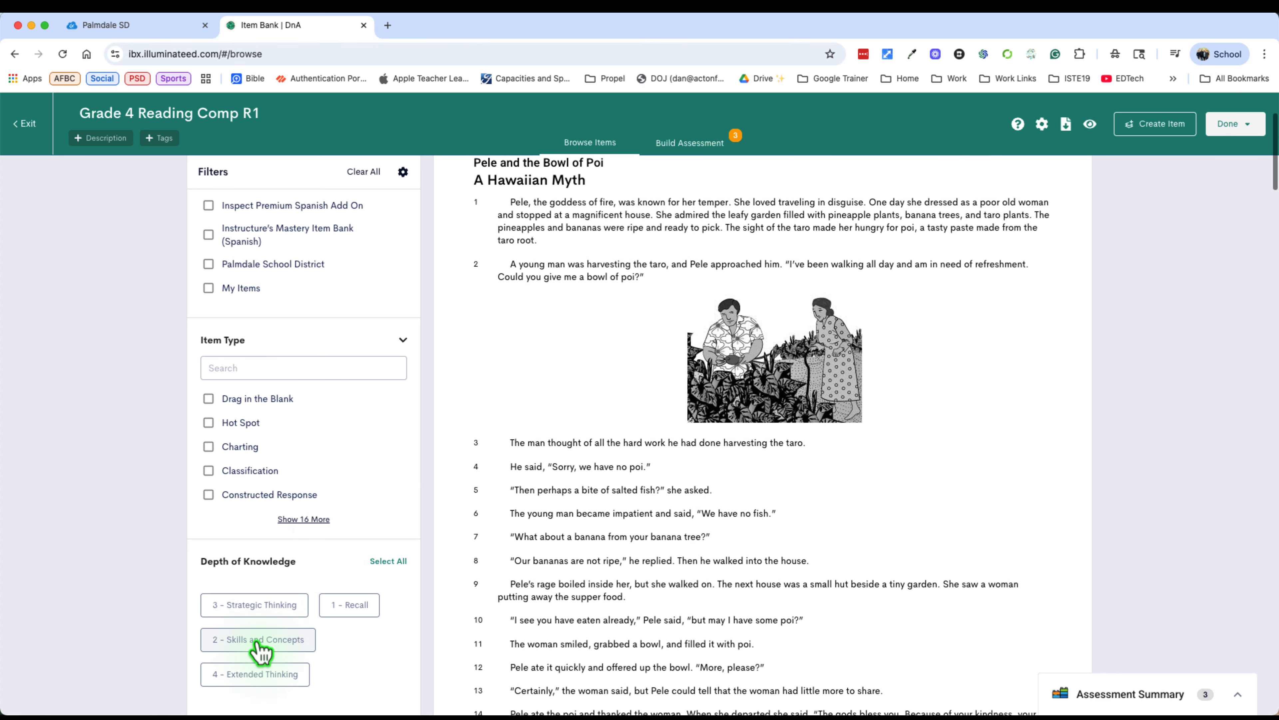
click(263, 640)
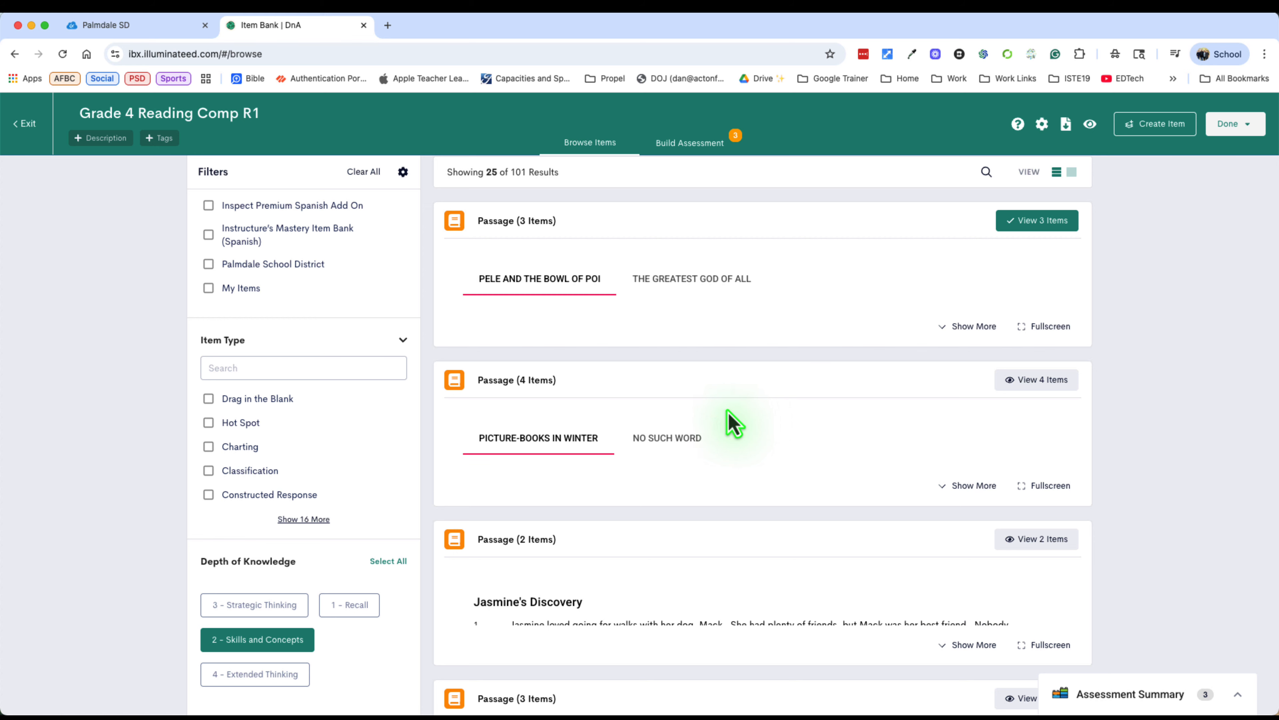
scroll(862, 414, down, 1)
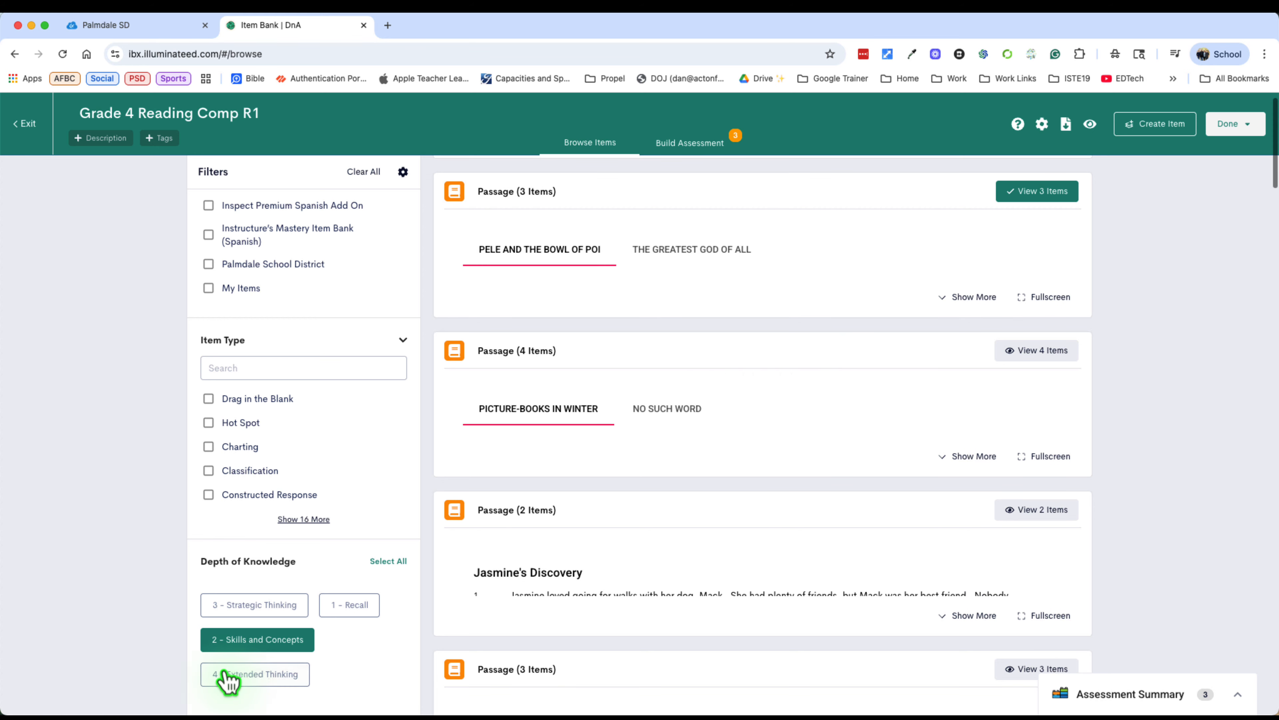
click(232, 607)
click(272, 641)
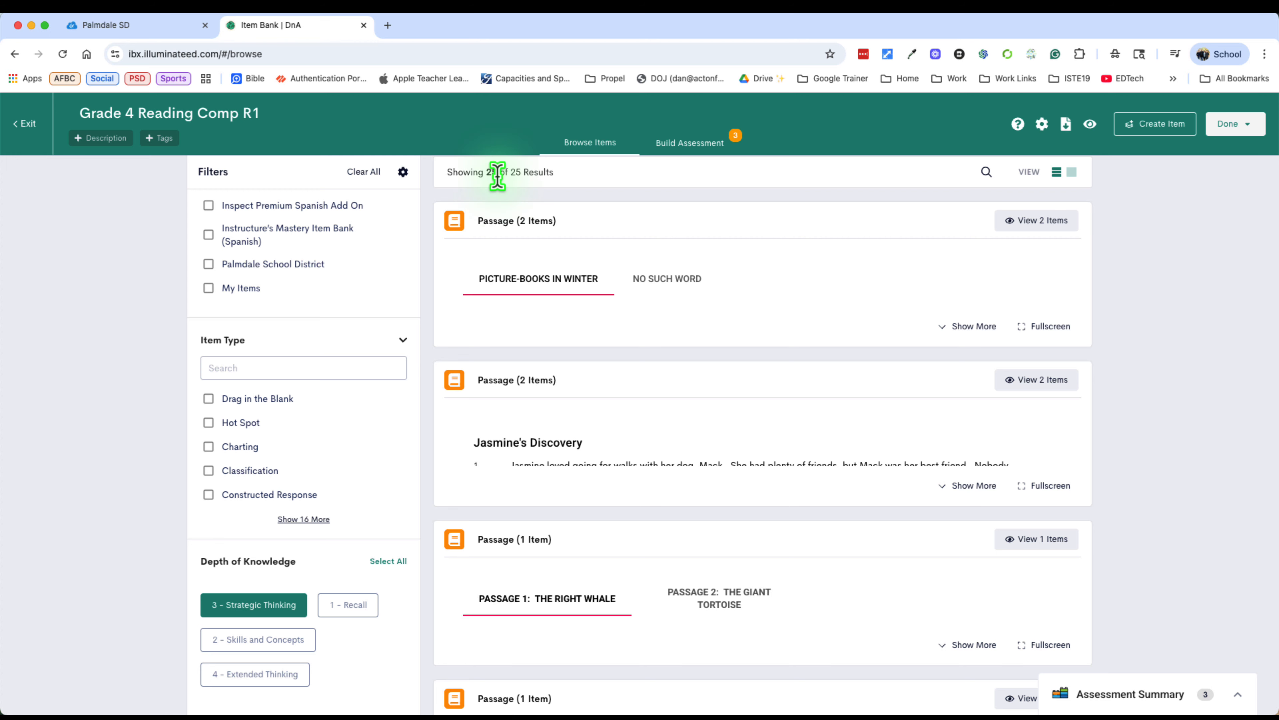
Browse the filtered passages and examine the Evidence-Based Selected Response item linked to The Mystery at the Library.
scroll(705, 443, down, 5)
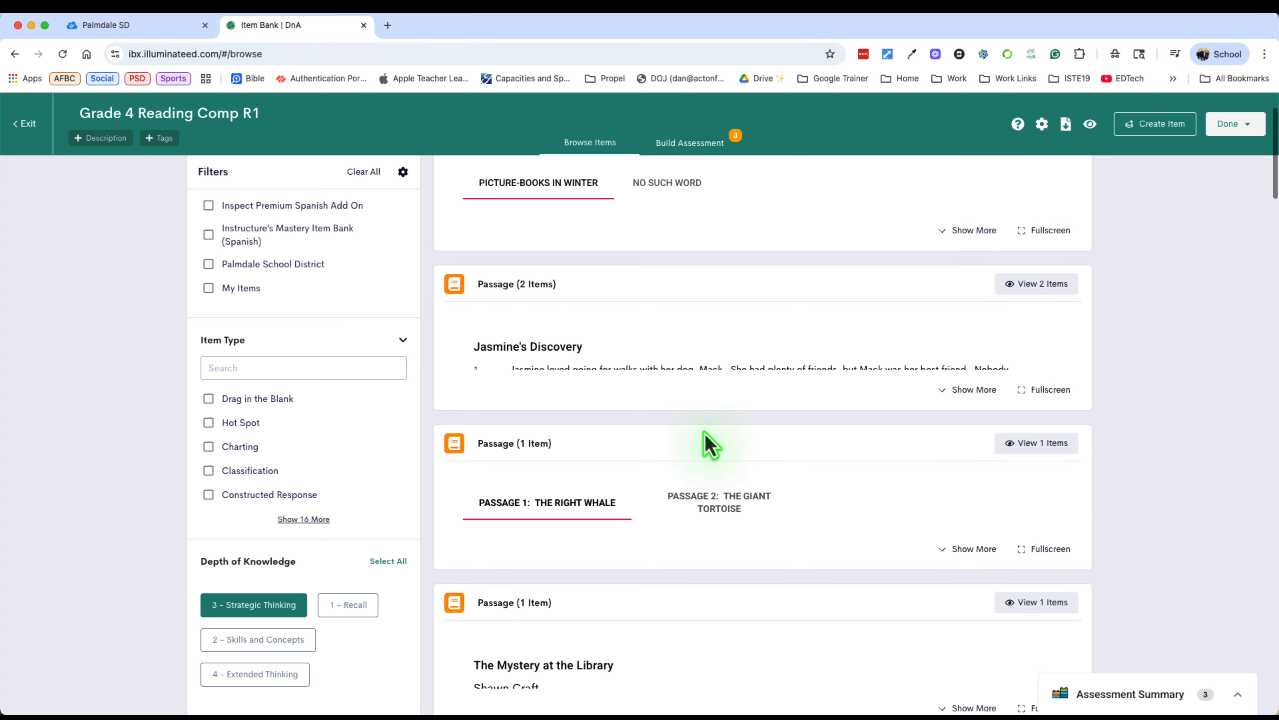
scroll(708, 458, down, 2)
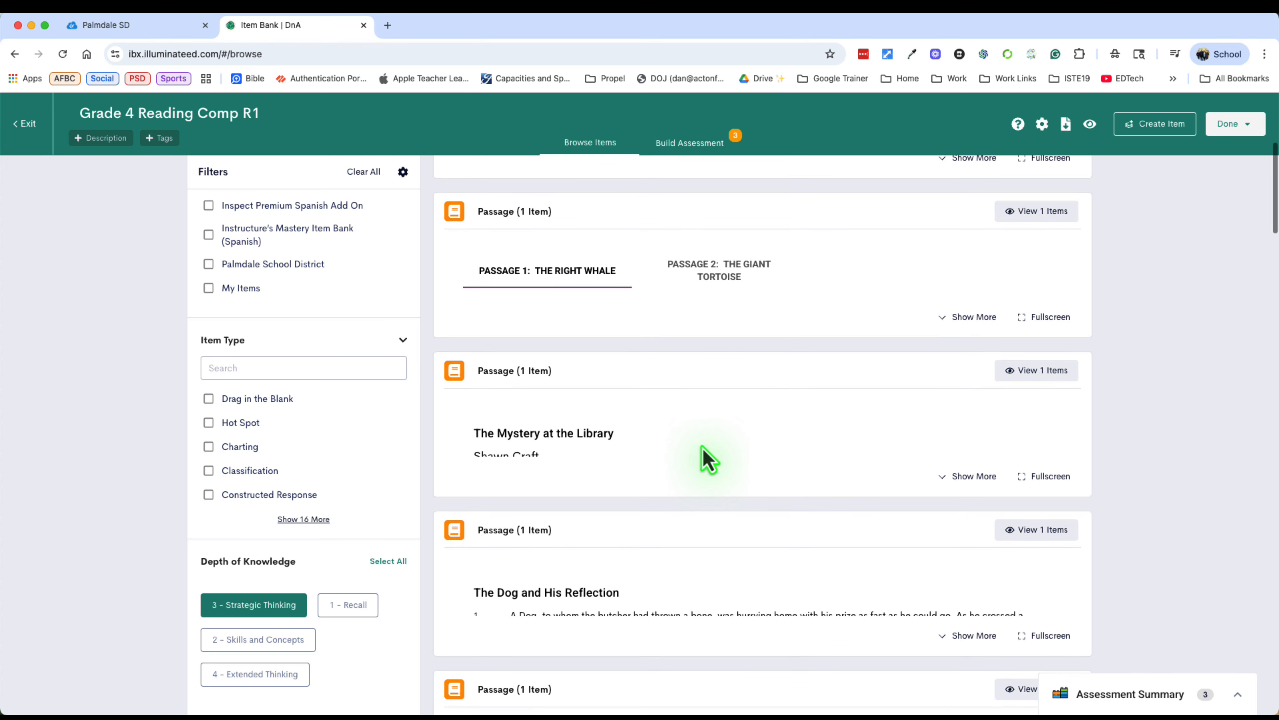
scroll(708, 458, down, 2)
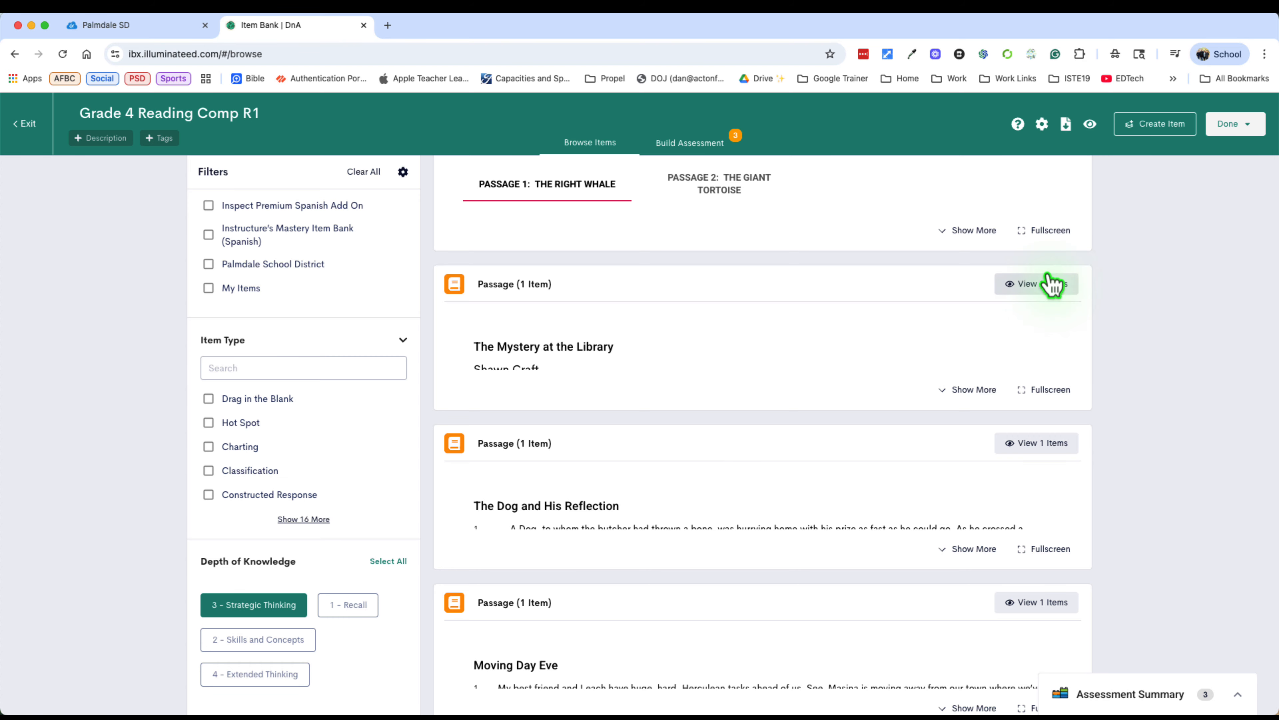
click(1018, 284)
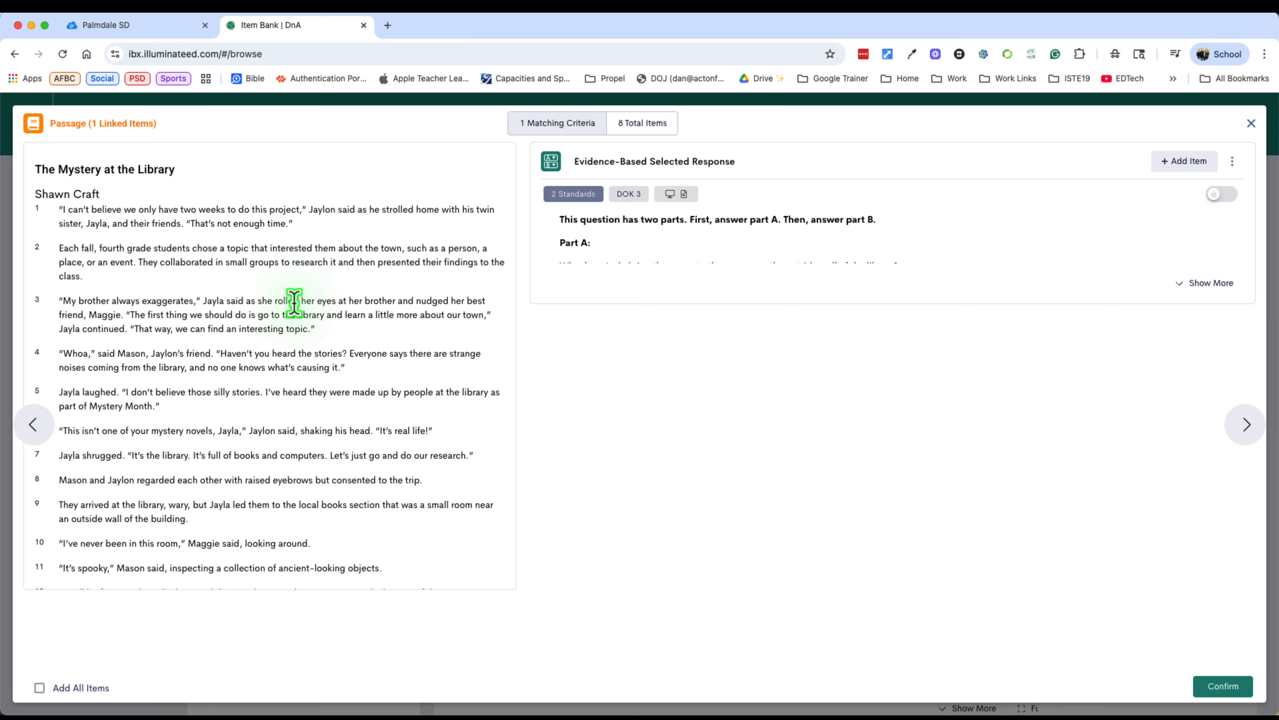
click(1212, 283)
scroll(942, 329, down, 5)
scroll(942, 328, up, 5)
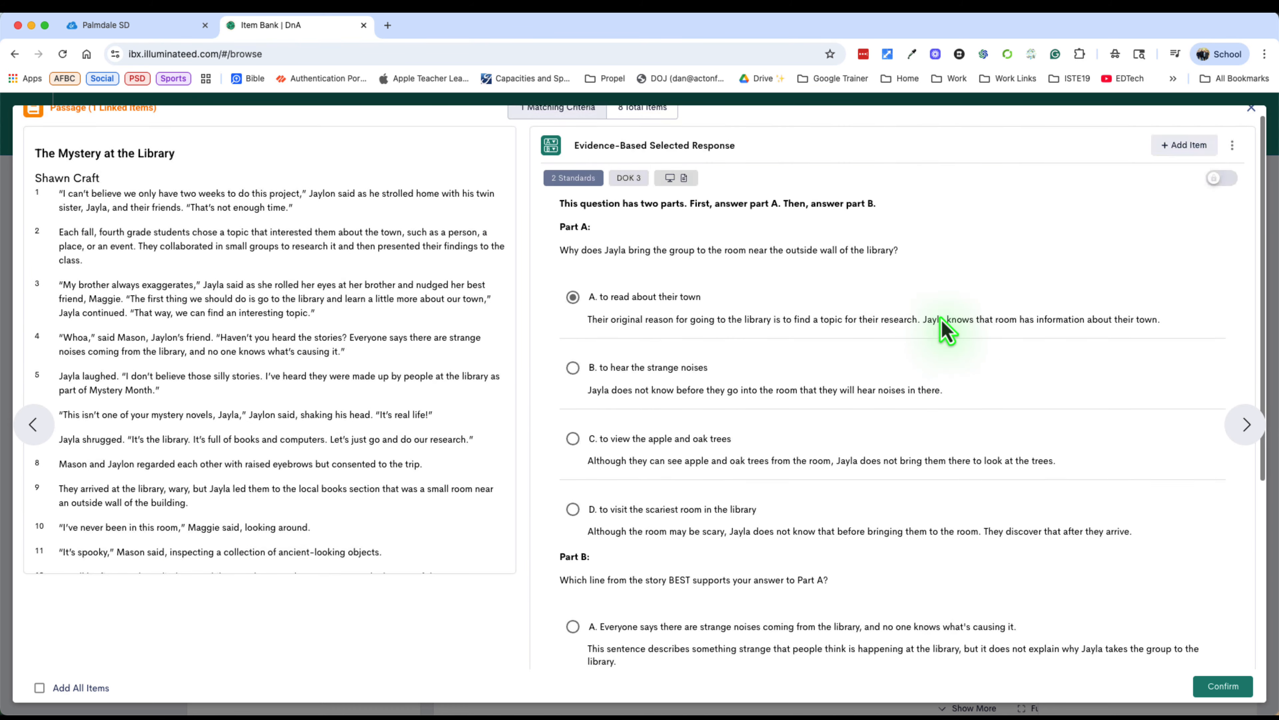
Add the Evidence-Based Selected Response item linked to The Mystery at the Library and confirm the passage's item selection.
scroll(947, 330, up, 1)
click(1181, 161)
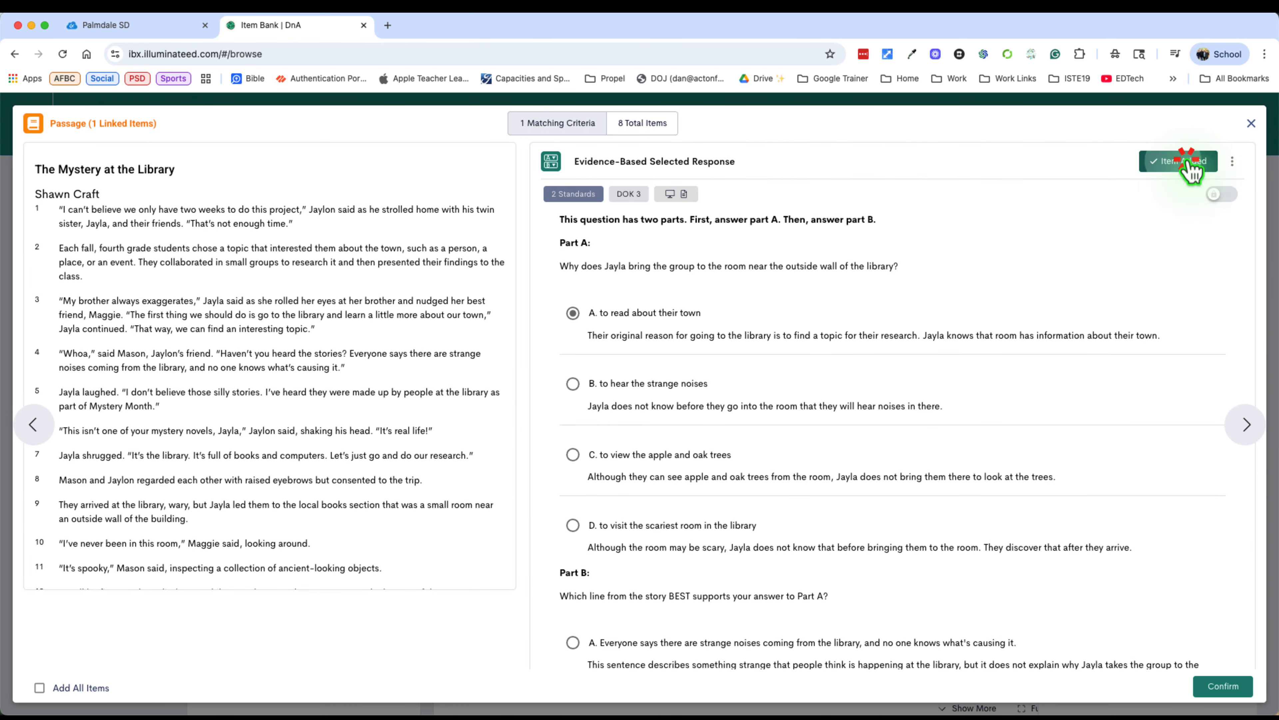
click(1226, 690)
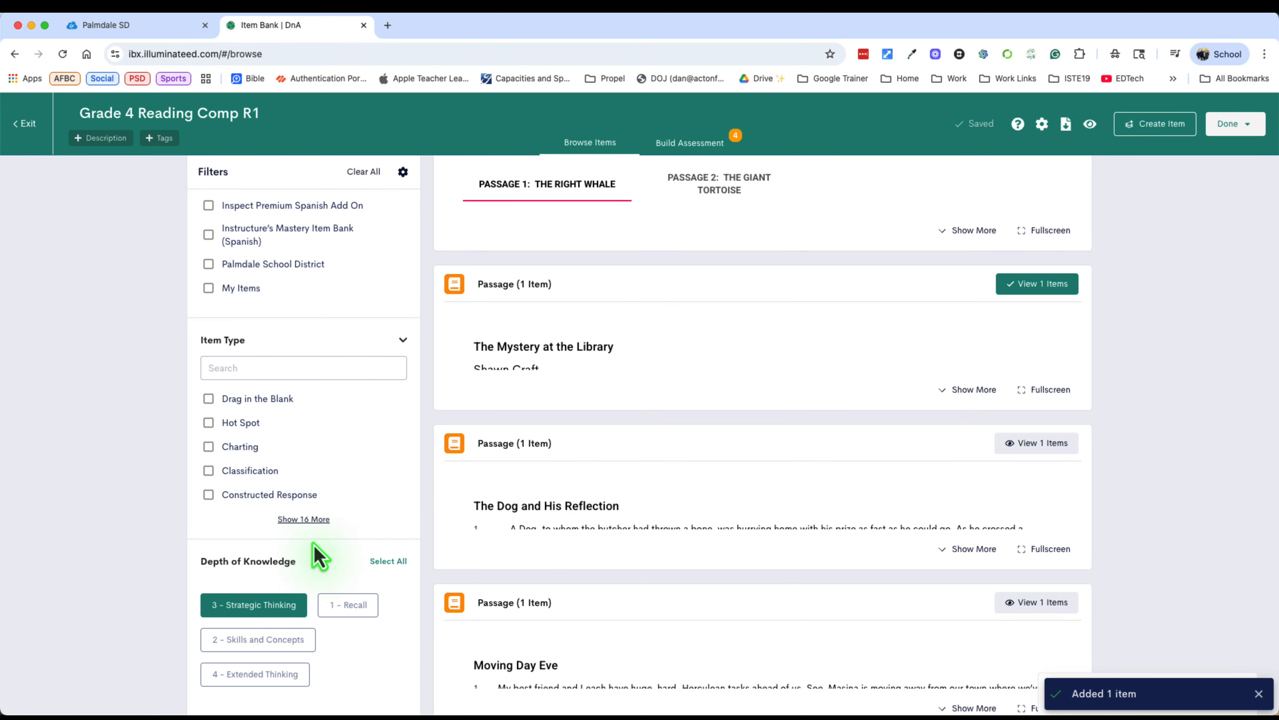
Expand the full list of item type filters and examine the available types from Drag in the Blank to Ordering.
click(317, 519)
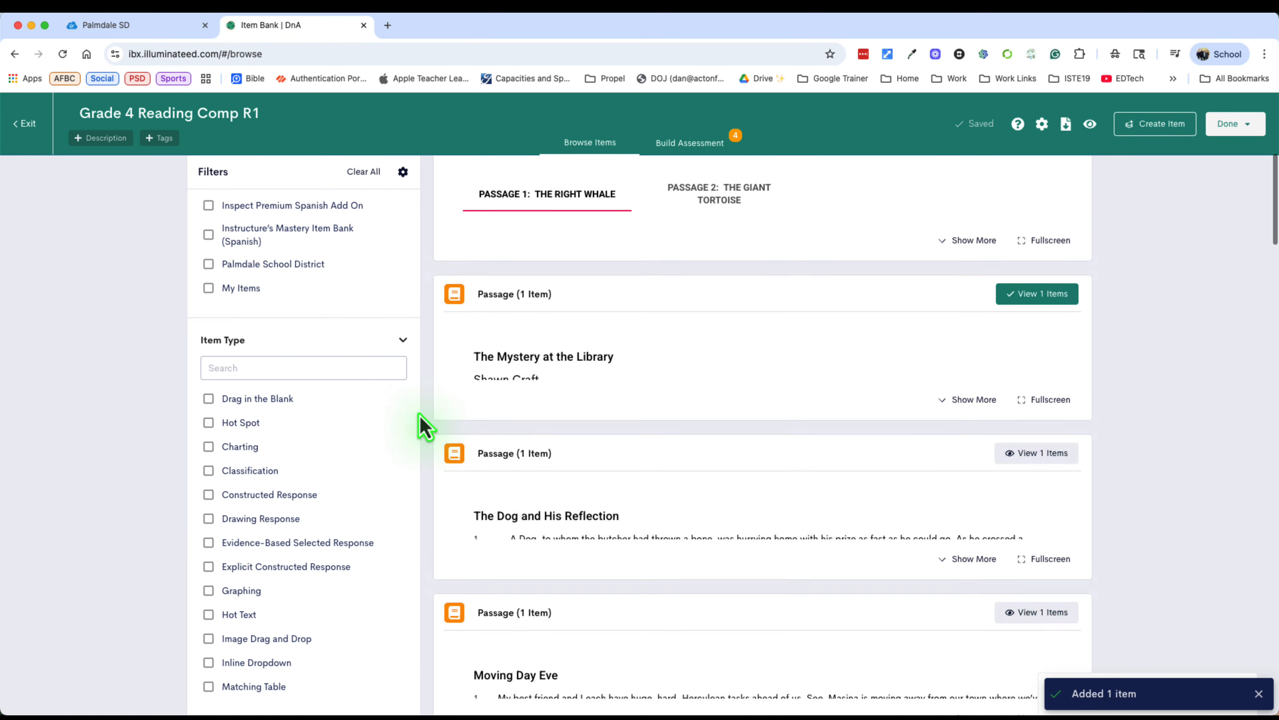
scroll(344, 458, down, 5)
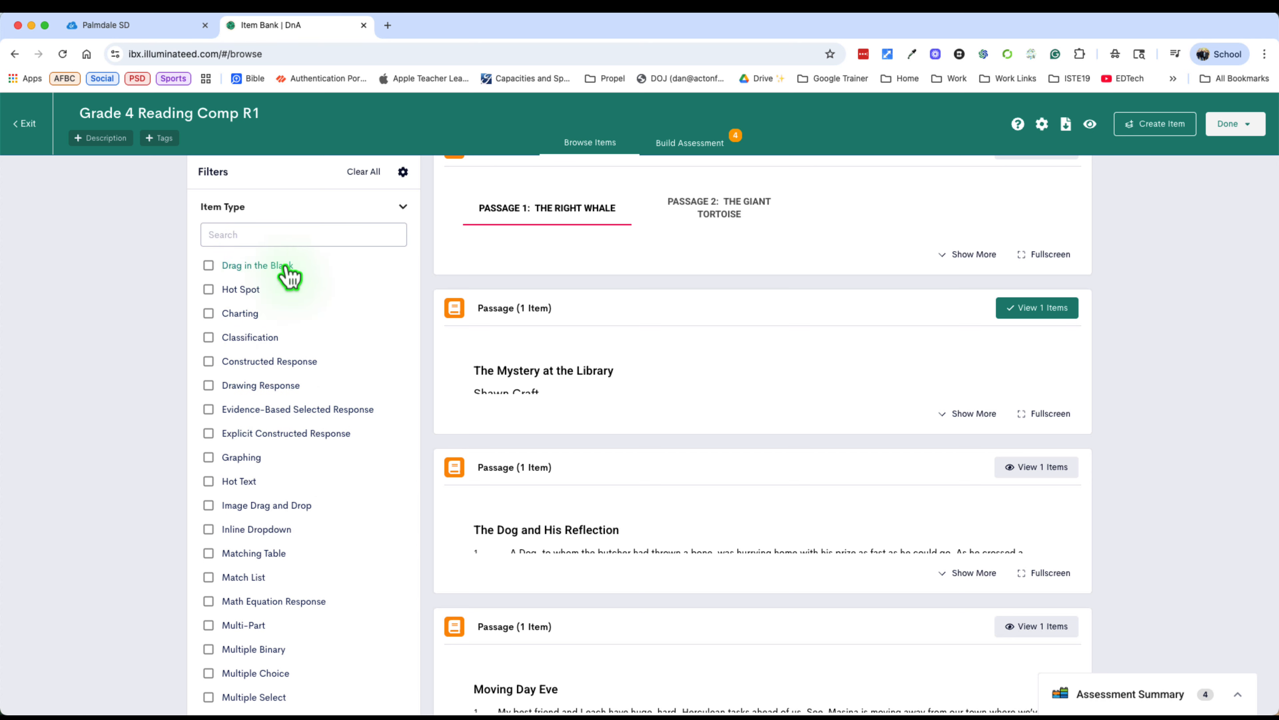
scroll(292, 277, down, 1)
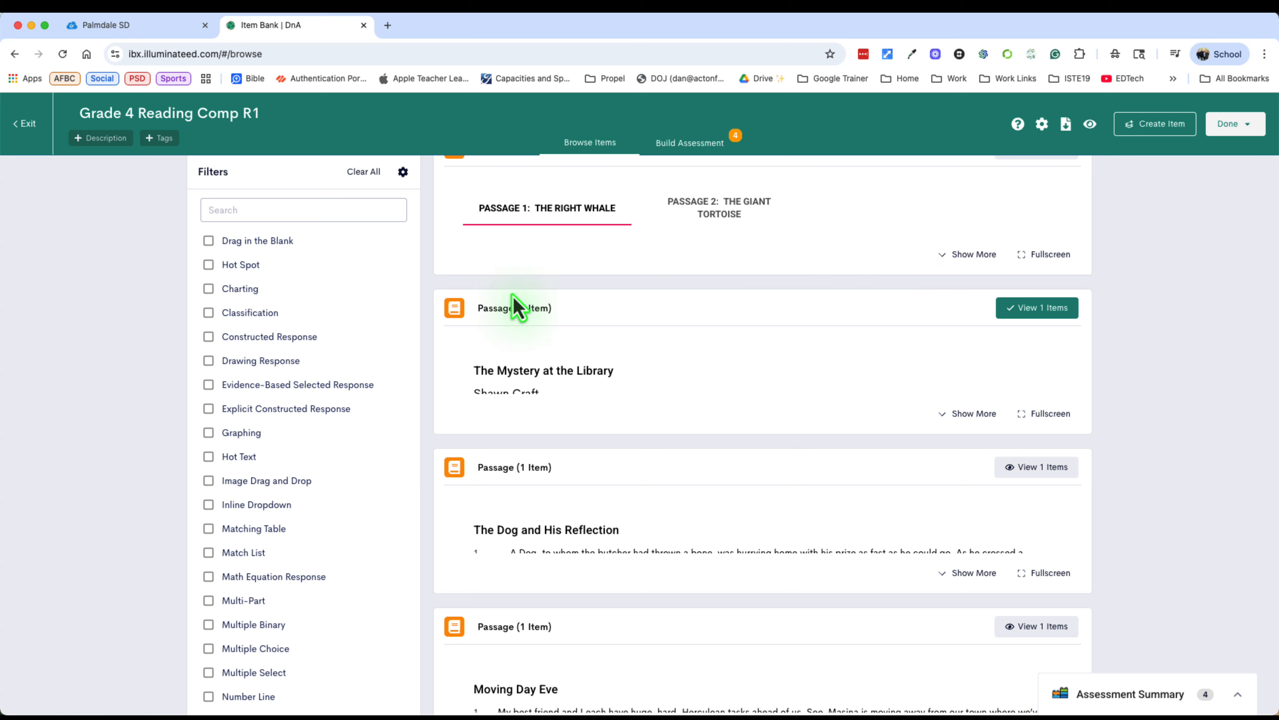
scroll(302, 297, down, 1)
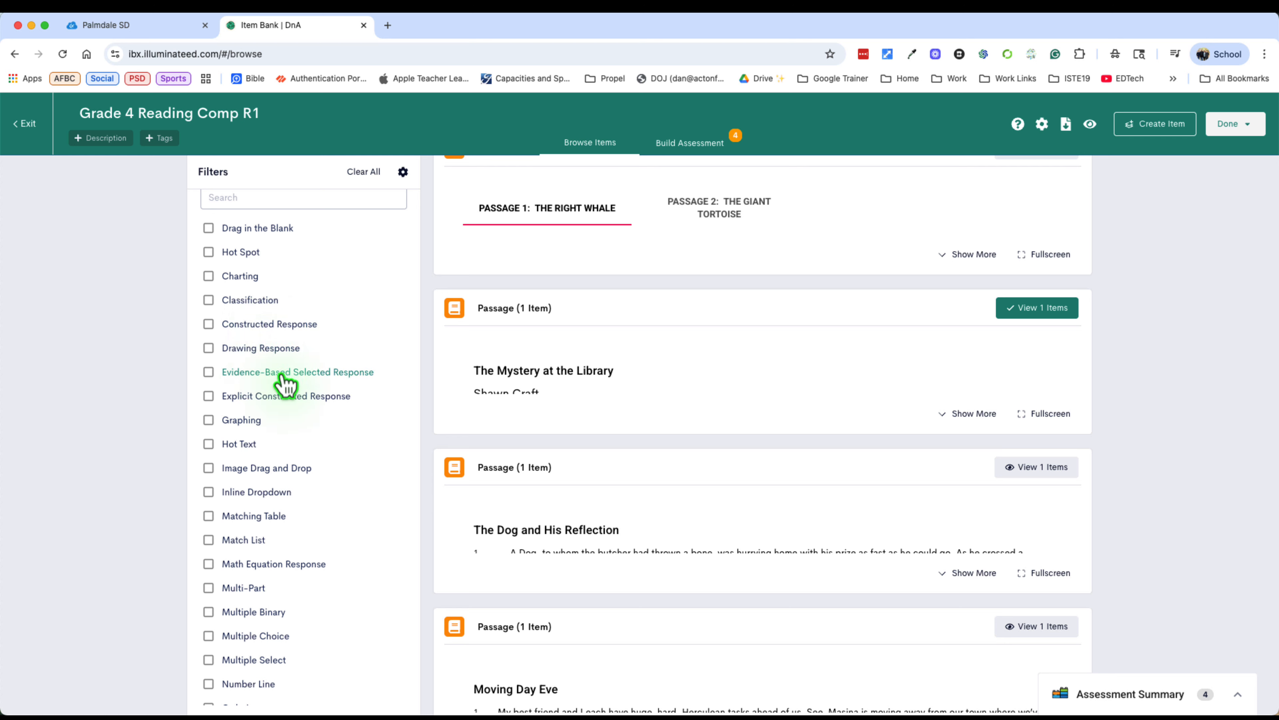
scroll(328, 383, down, 3)
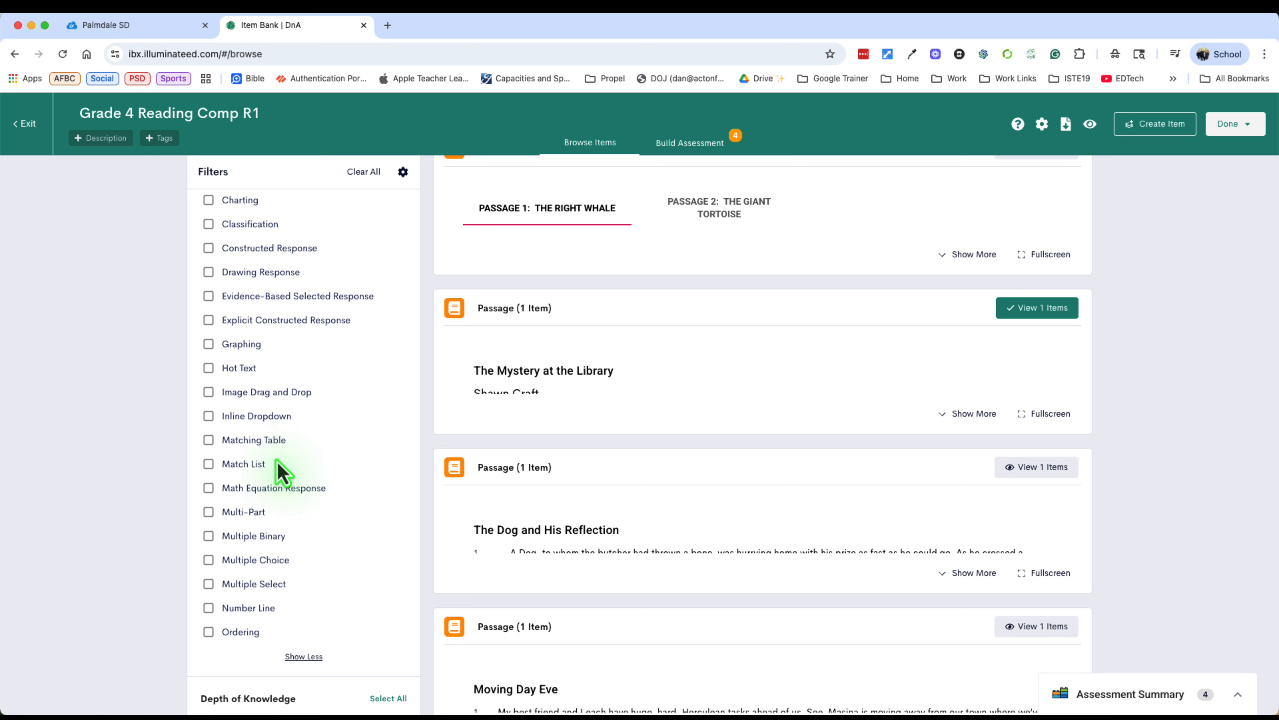
scroll(303, 479, down, 3)
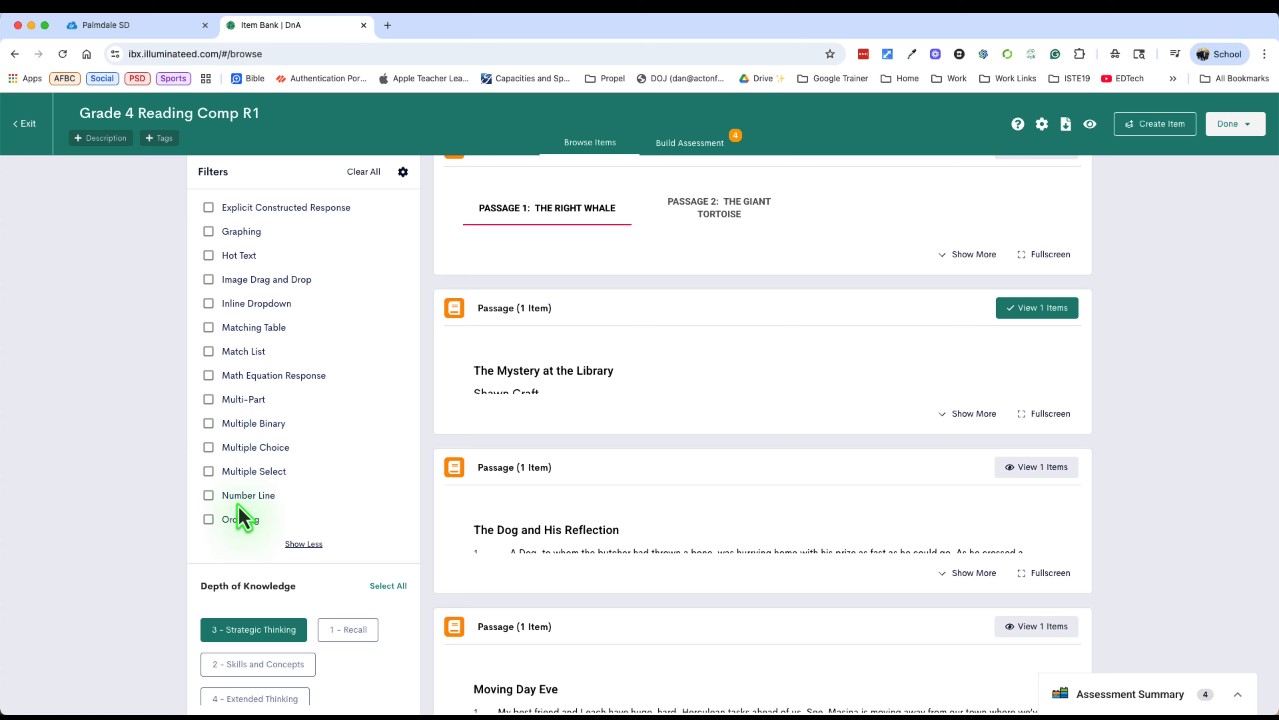
scroll(357, 349, up, 3)
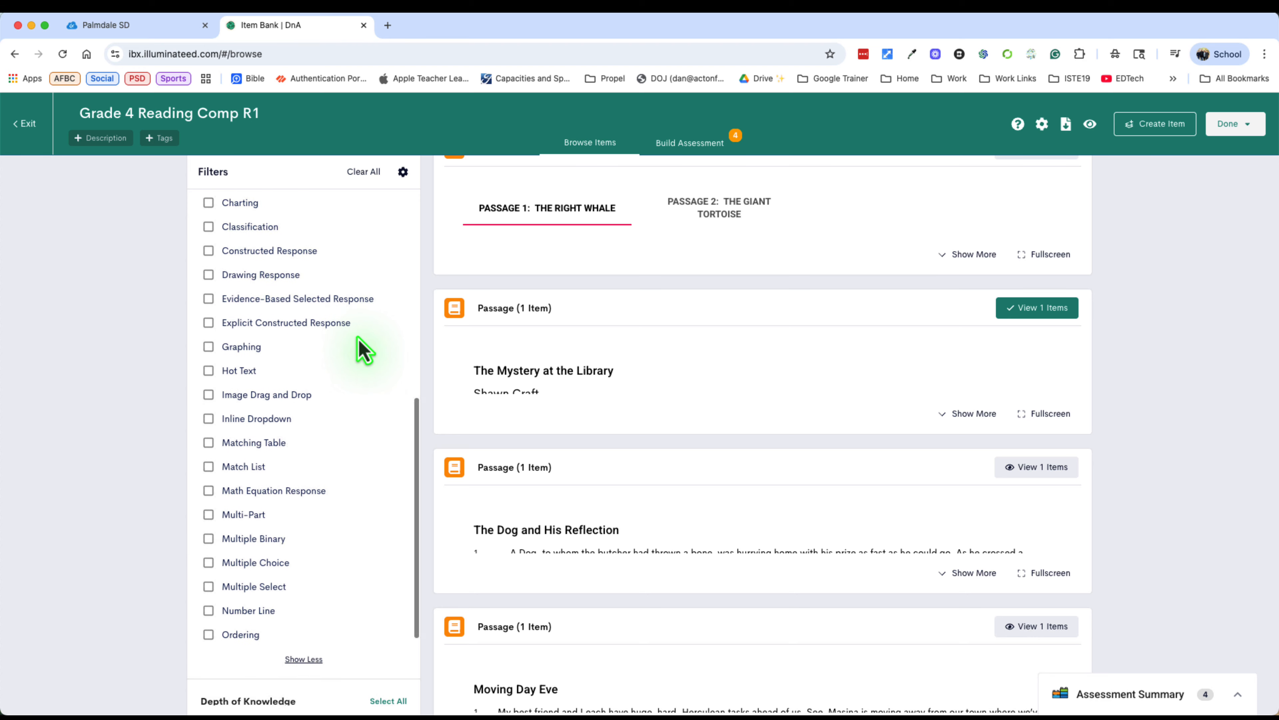
scroll(364, 350, down, 3)
scroll(320, 398, up, 5)
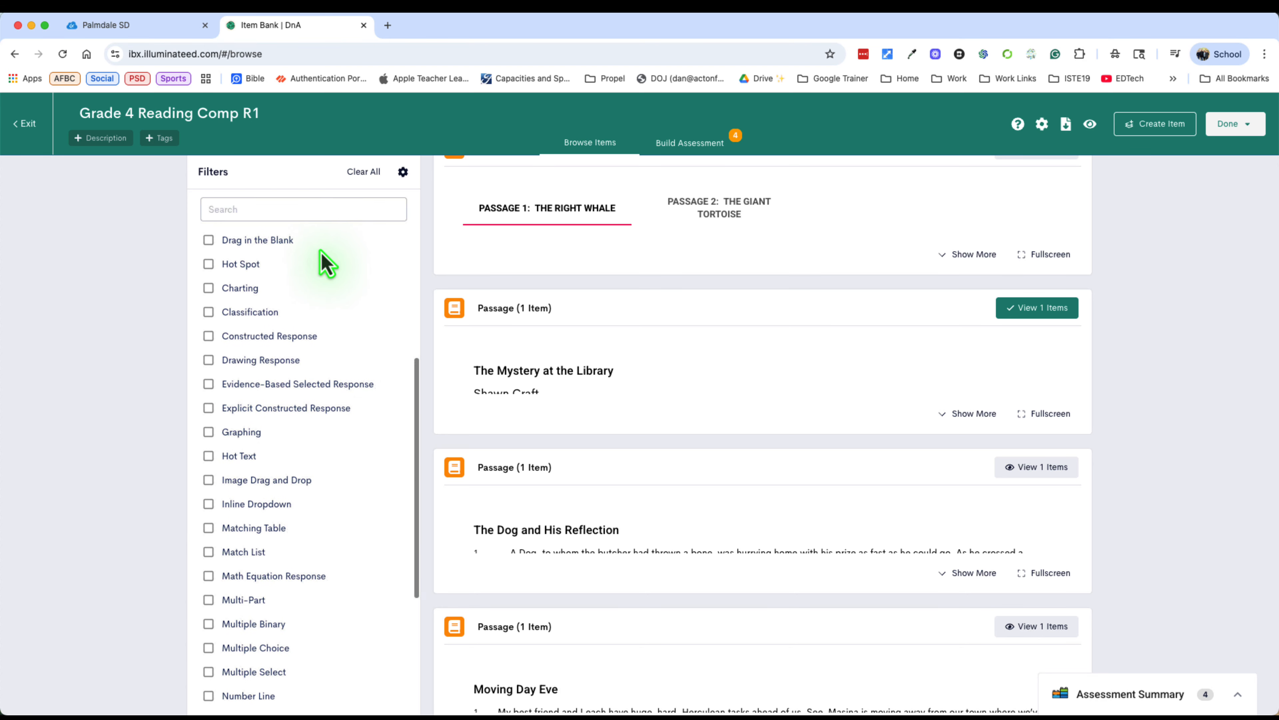
scroll(337, 300, down, 2)
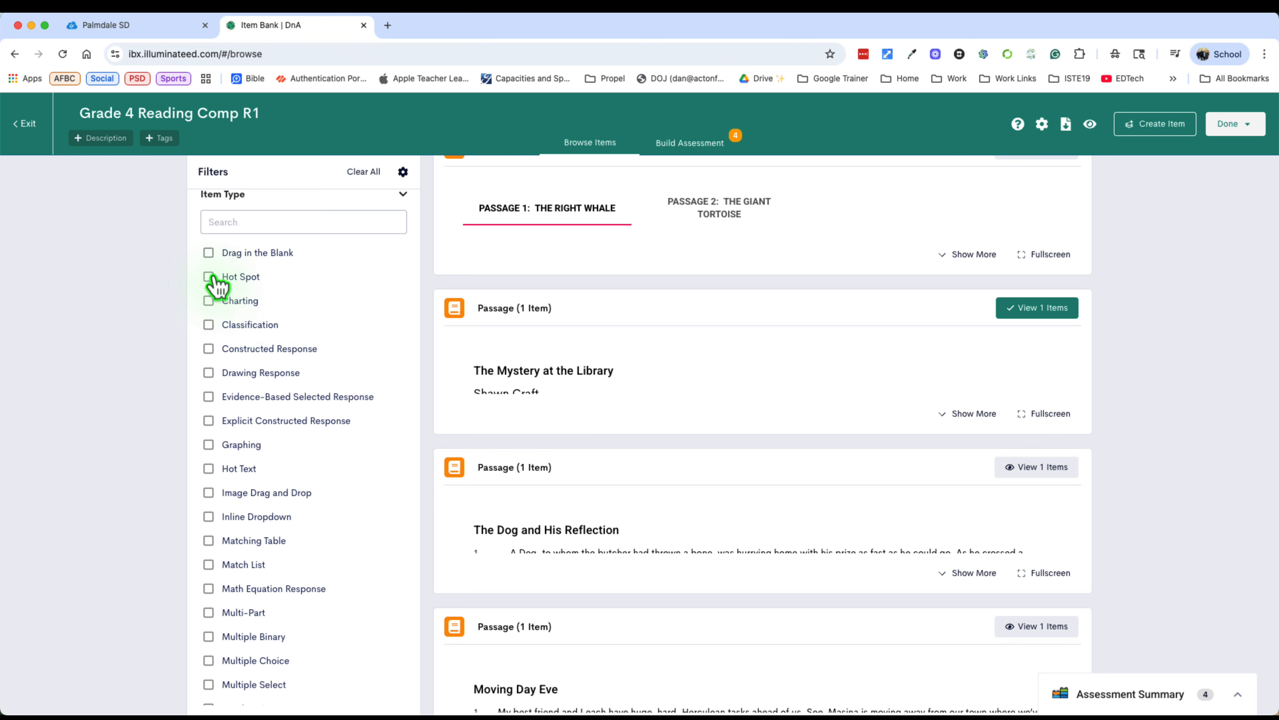
scroll(391, 391, down, 2)
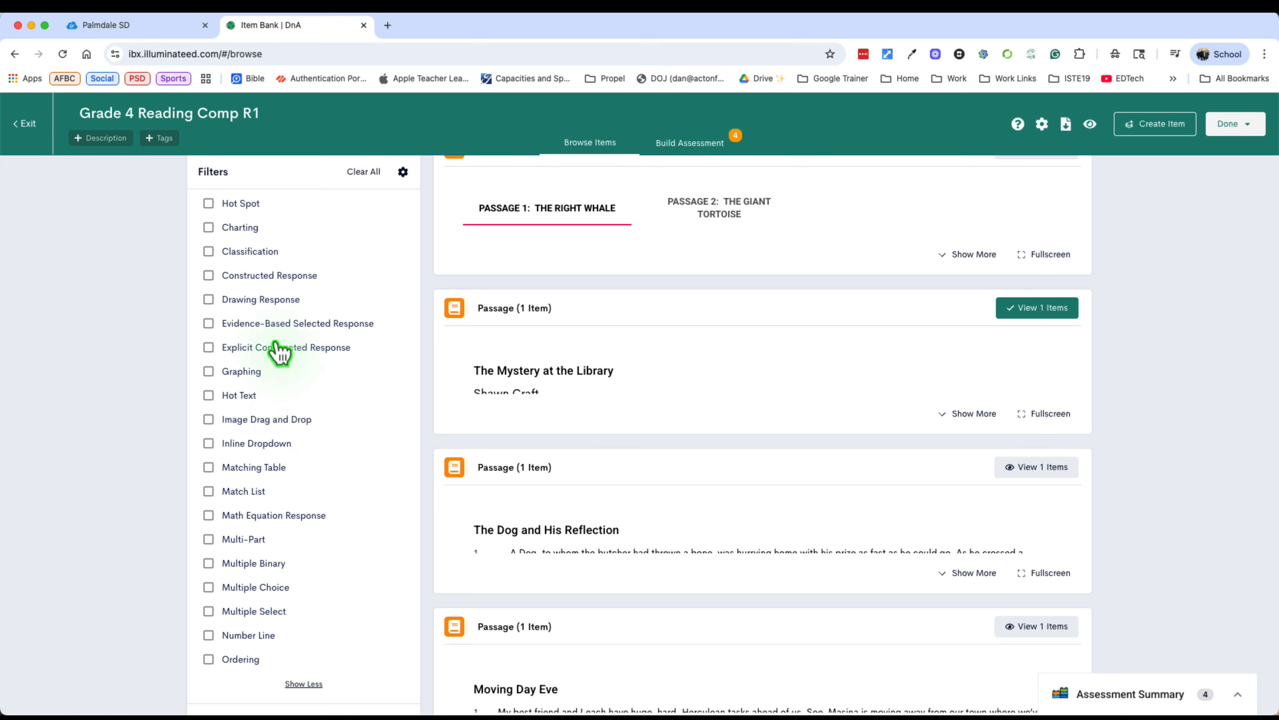
Filter the passages by the Inline Dropdown item type and review The Flax with its full linked item.
click(208, 443)
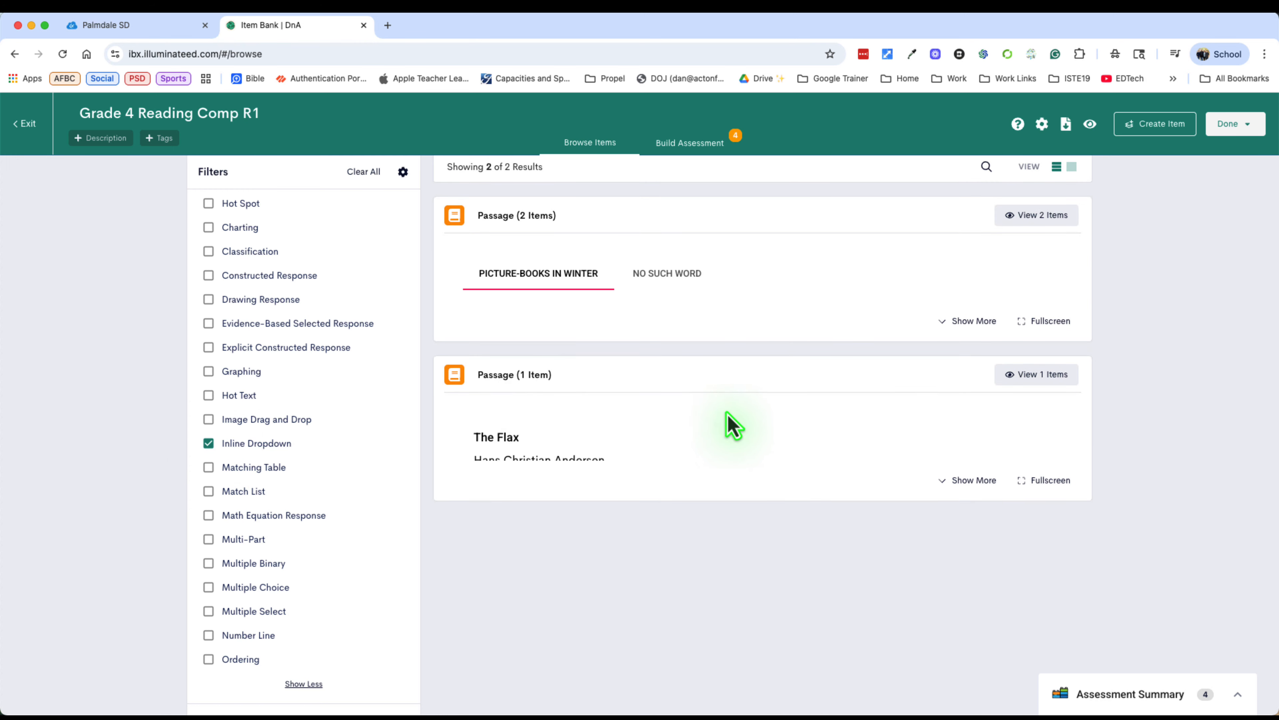
click(1057, 381)
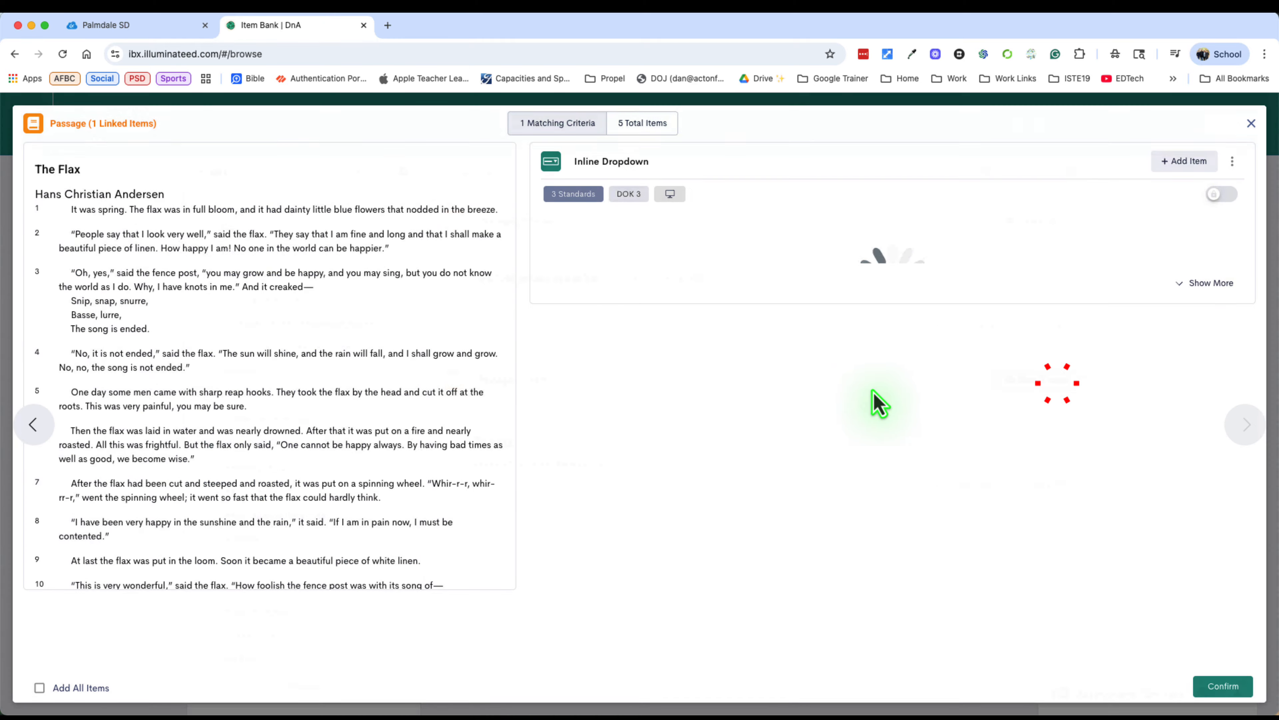
click(1227, 285)
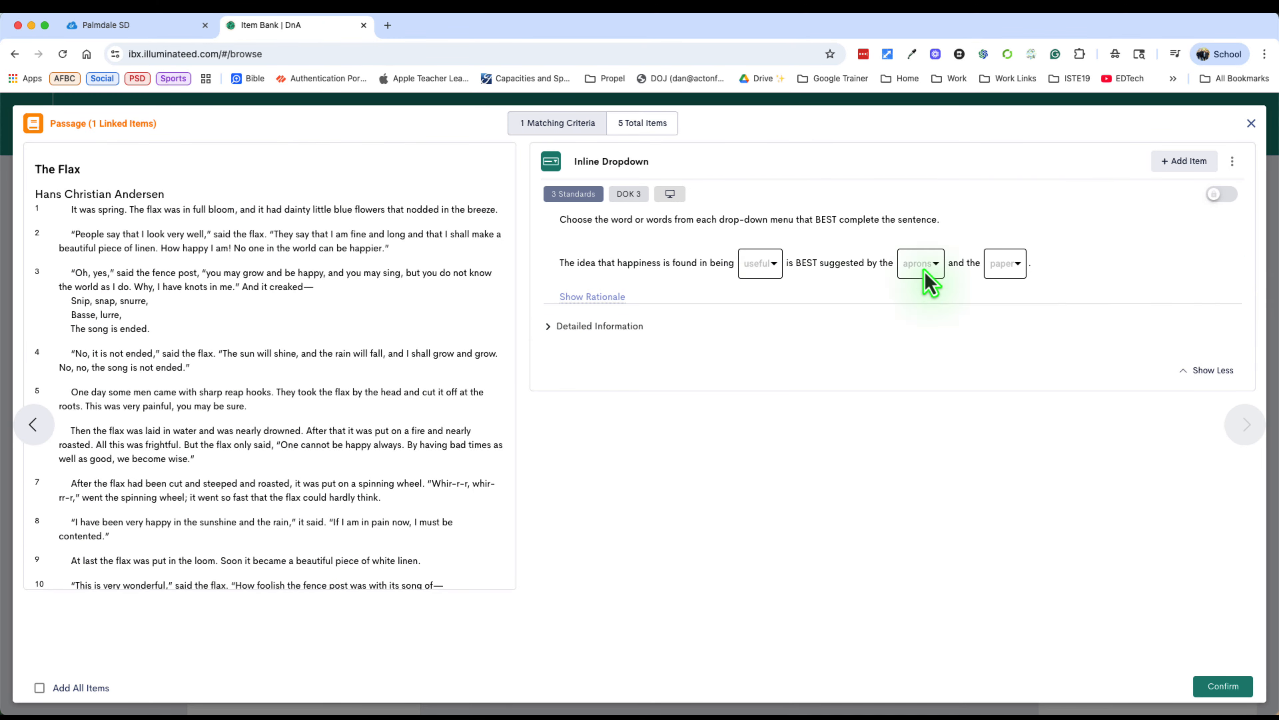
scroll(181, 388, down, 2)
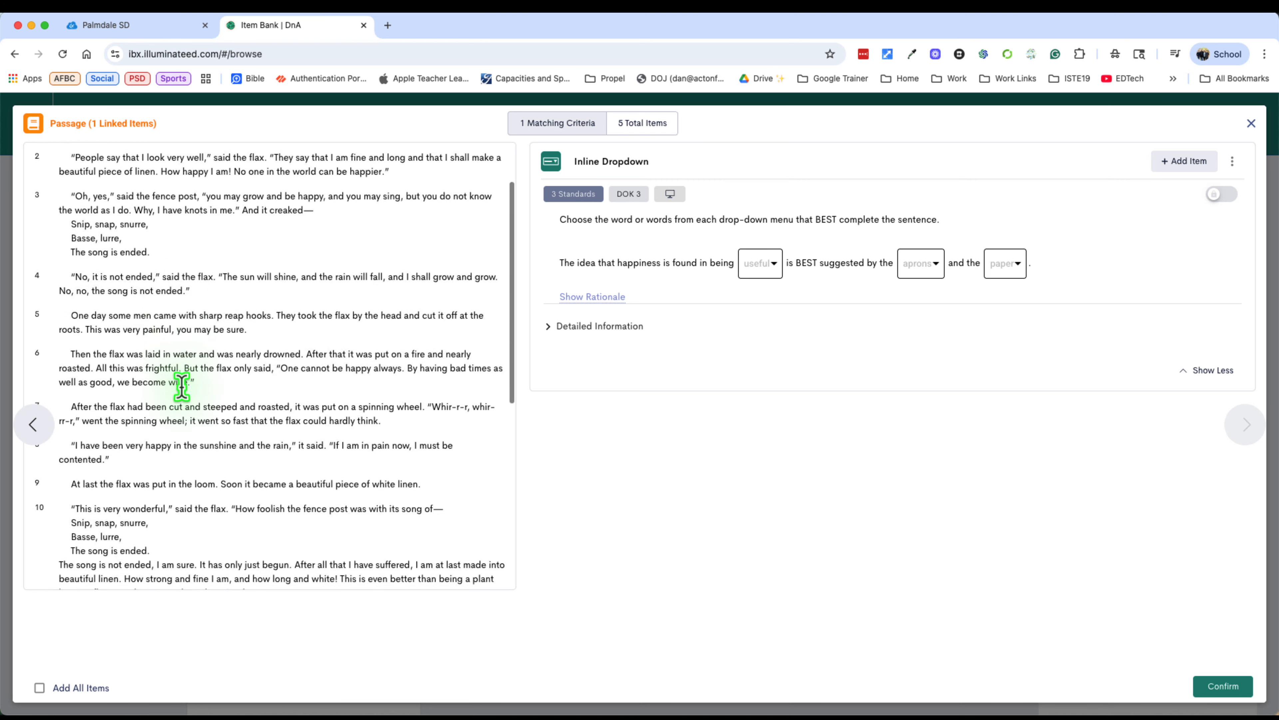
scroll(181, 388, up, 2)
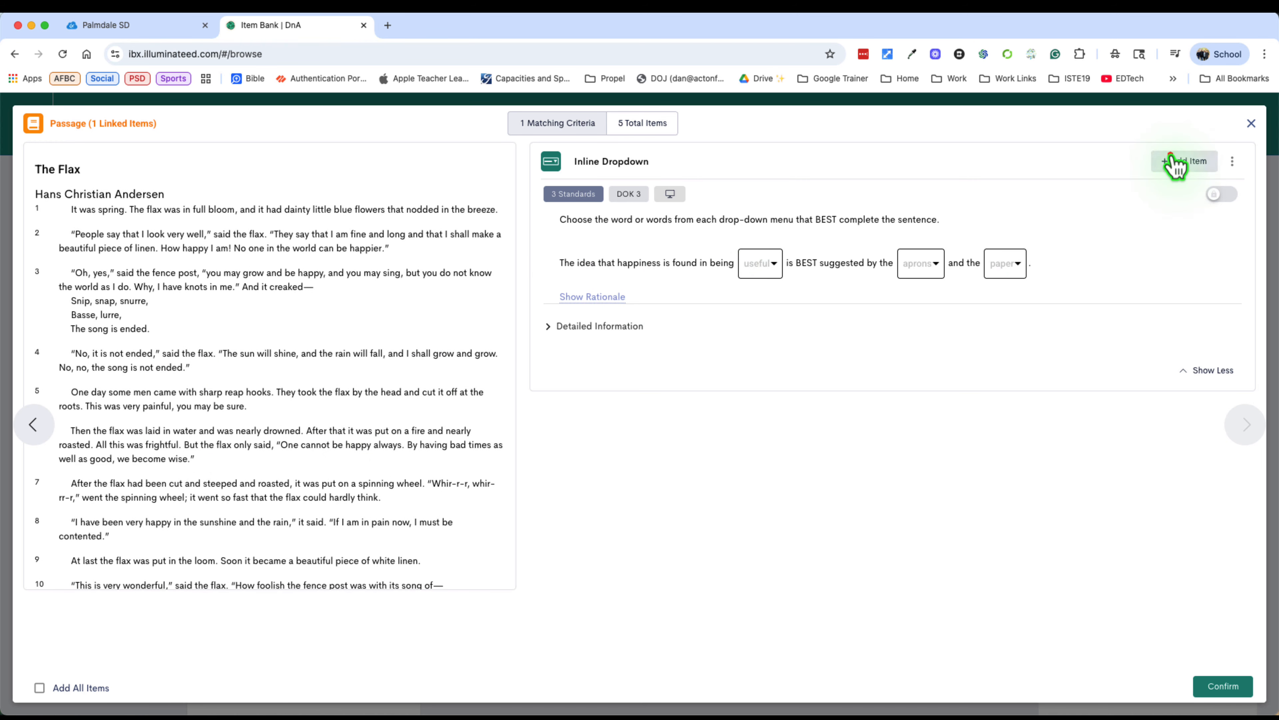
Add the Inline Dropdown item for The Flax to the assessment and confirm the selection.
click(1175, 163)
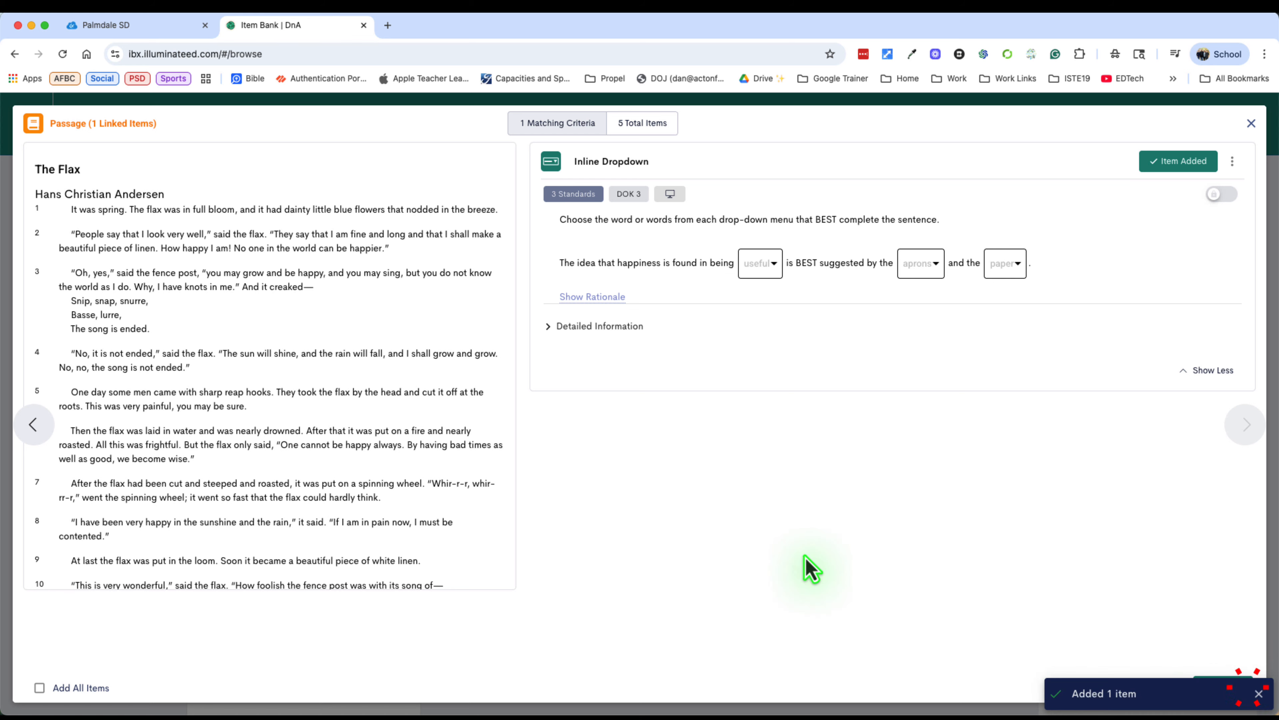
click(1261, 690)
click(1244, 690)
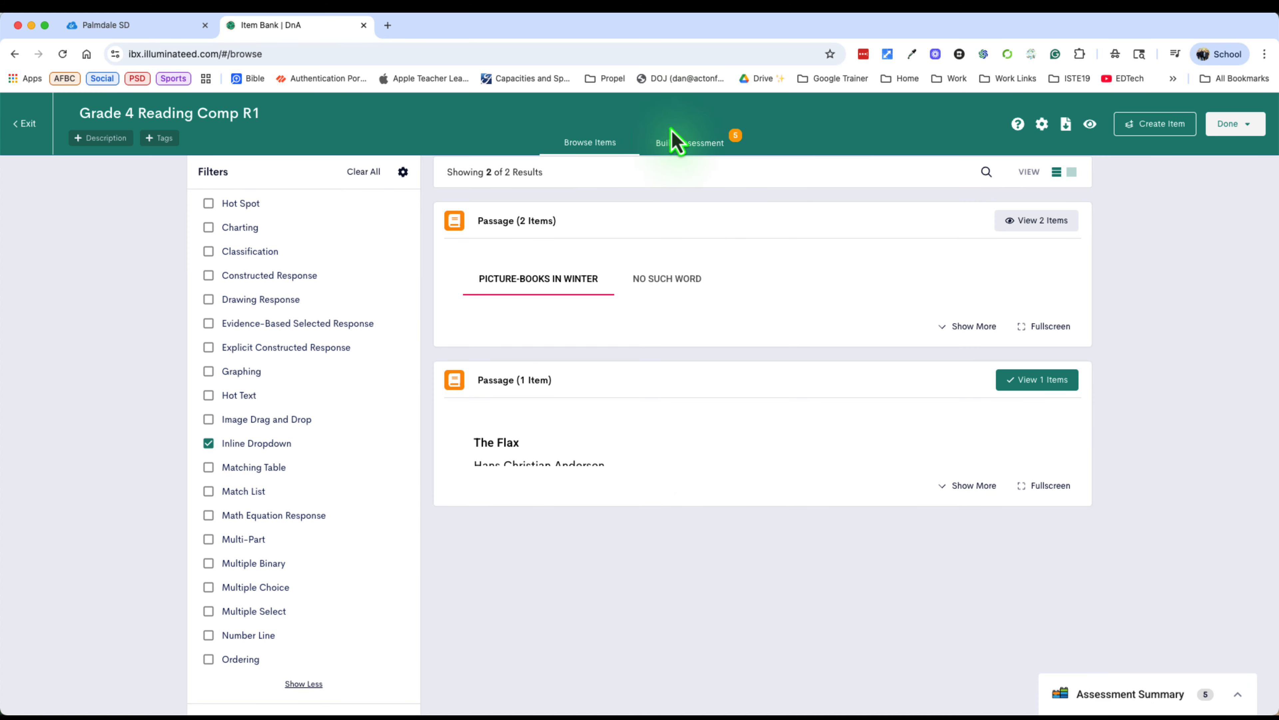
Review the passages and questions assembled in the assessment's build view.
click(673, 149)
scroll(78, 451, down, 5)
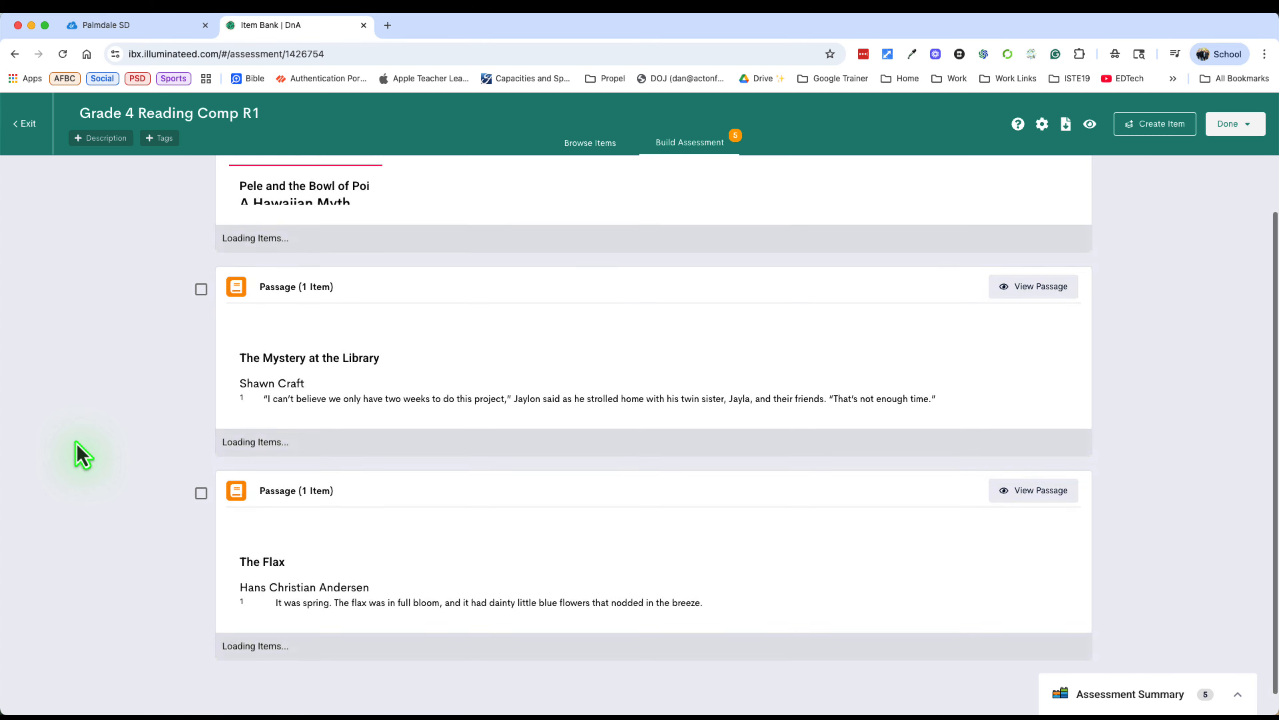
scroll(76, 442, up, 5)
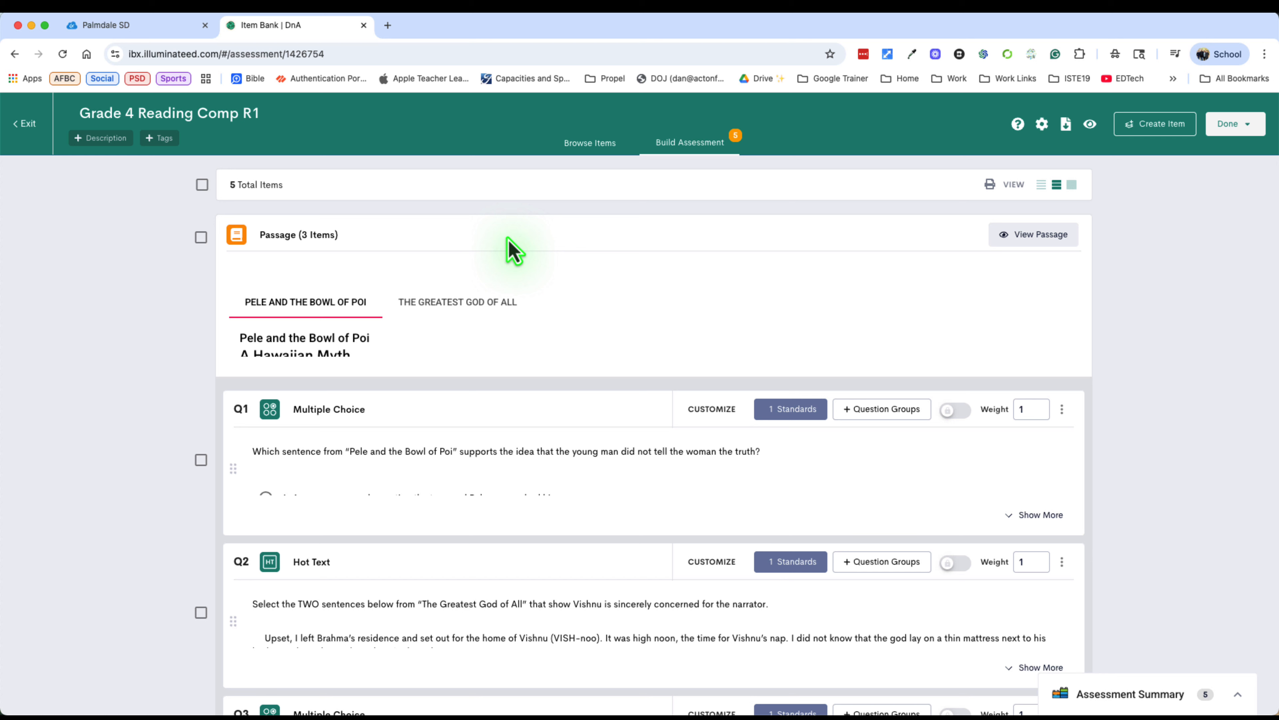
Rename the assessment as Grade 4 Reading Comp R4.1 and publish it.
click(210, 108)
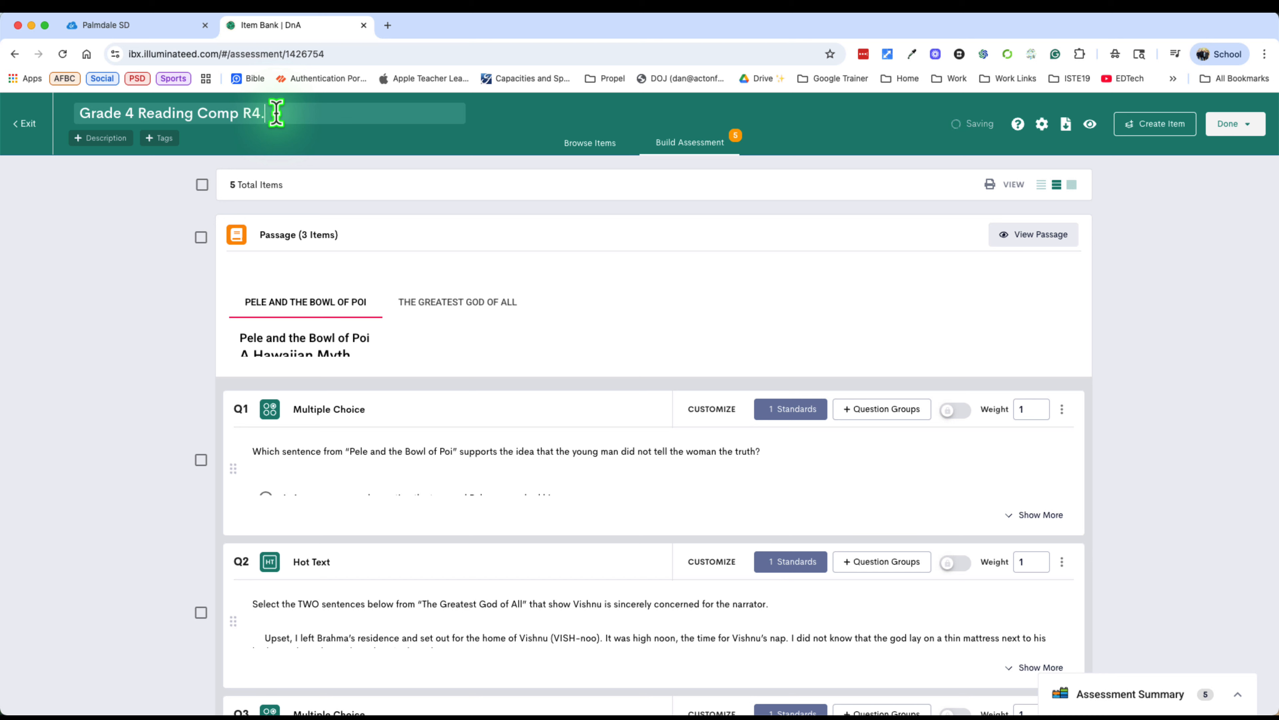
click(84, 268)
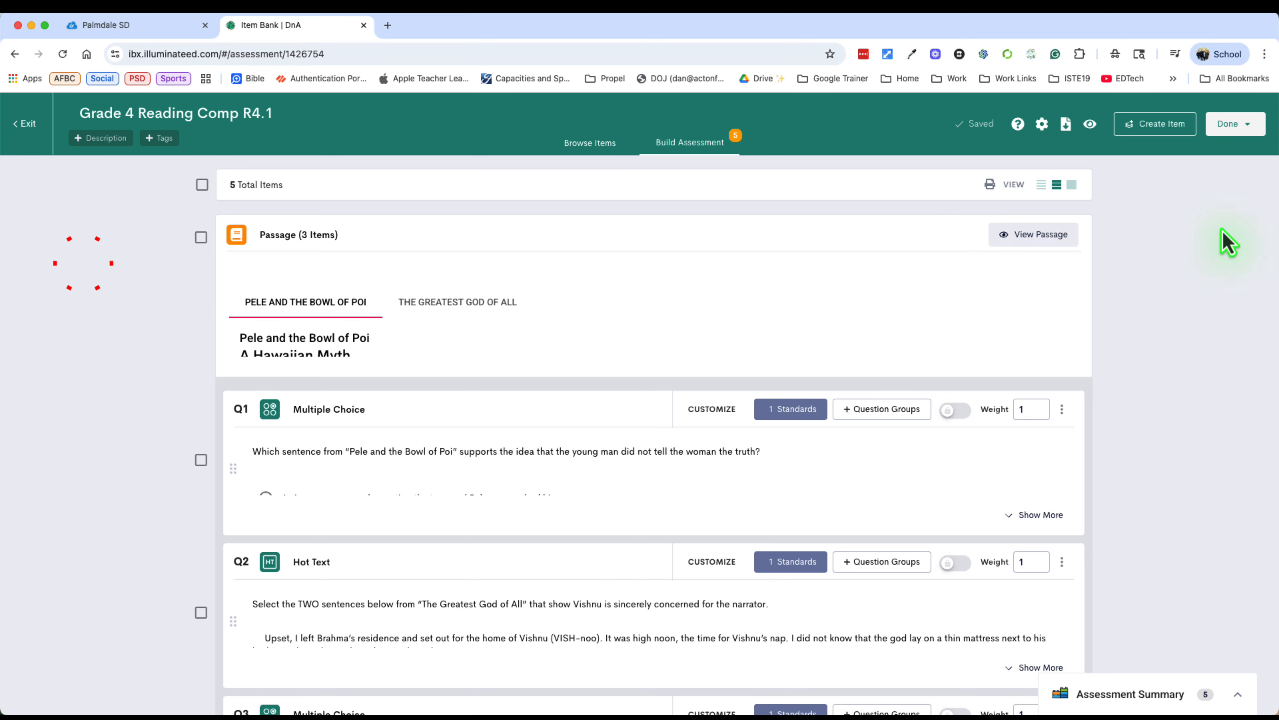
click(1240, 125)
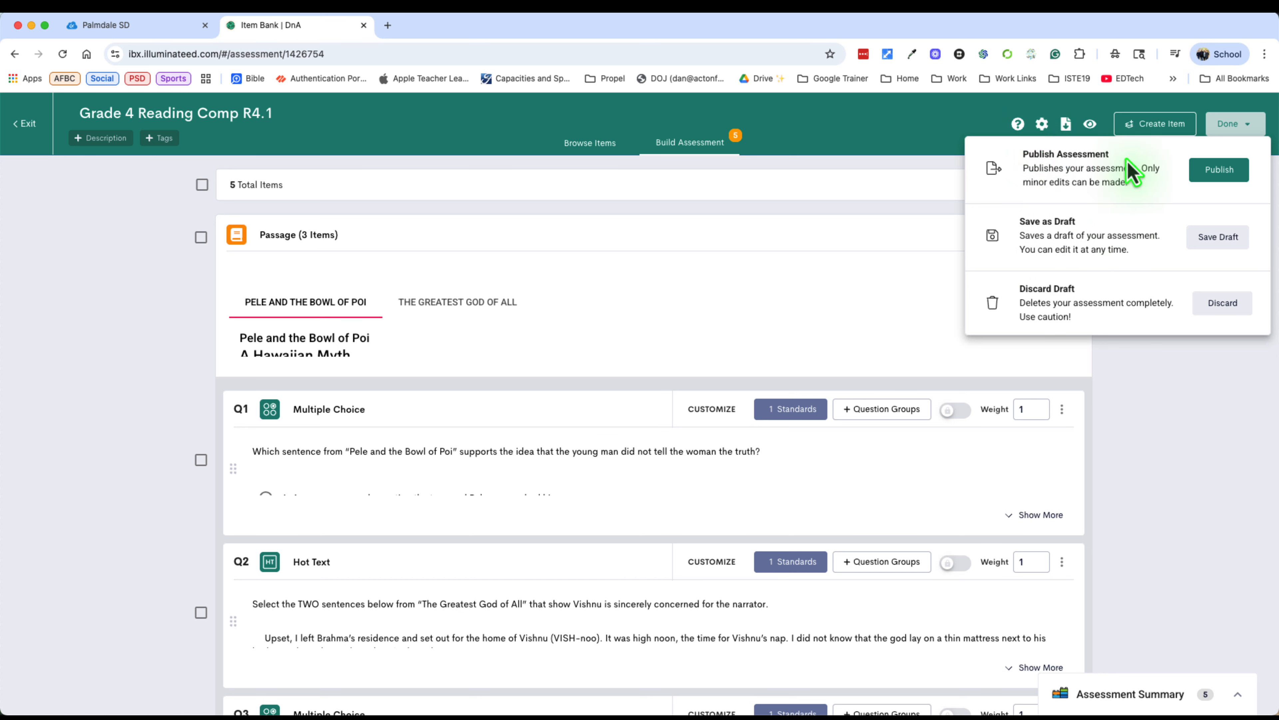
click(1225, 174)
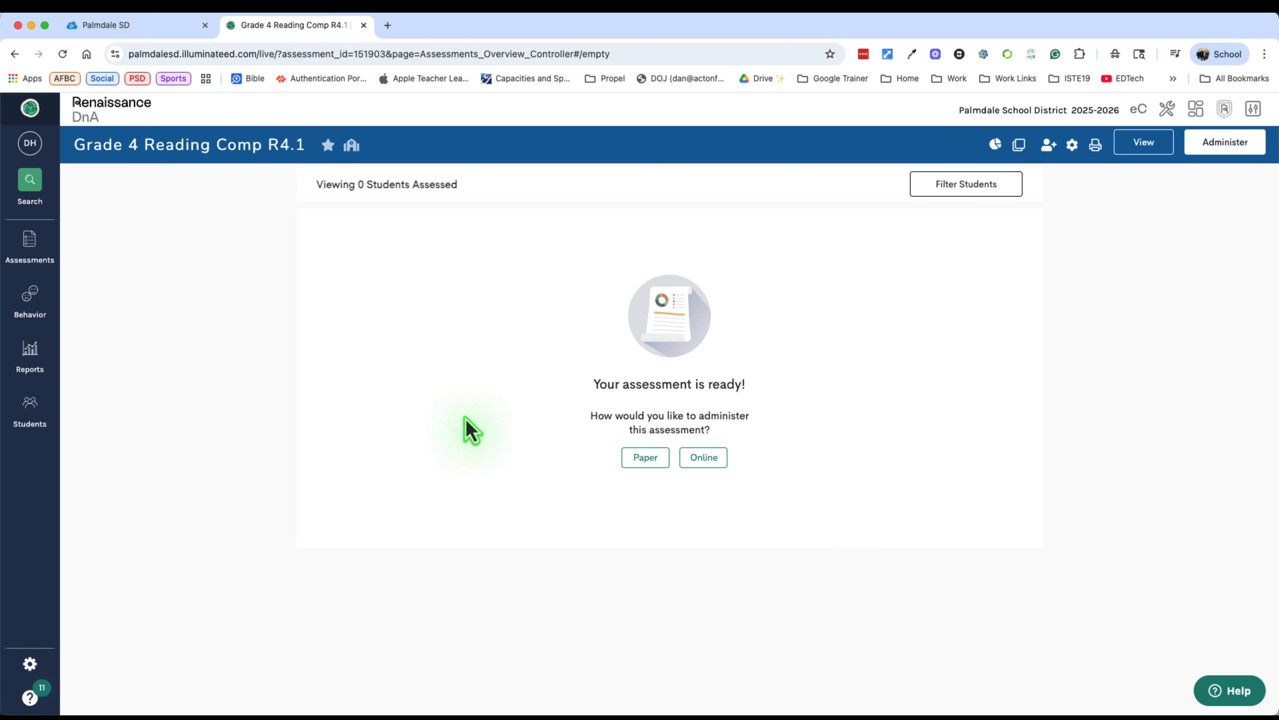
Examine the online Test in Portal administration settings for the published assessment and return to its overview without saving.
click(708, 461)
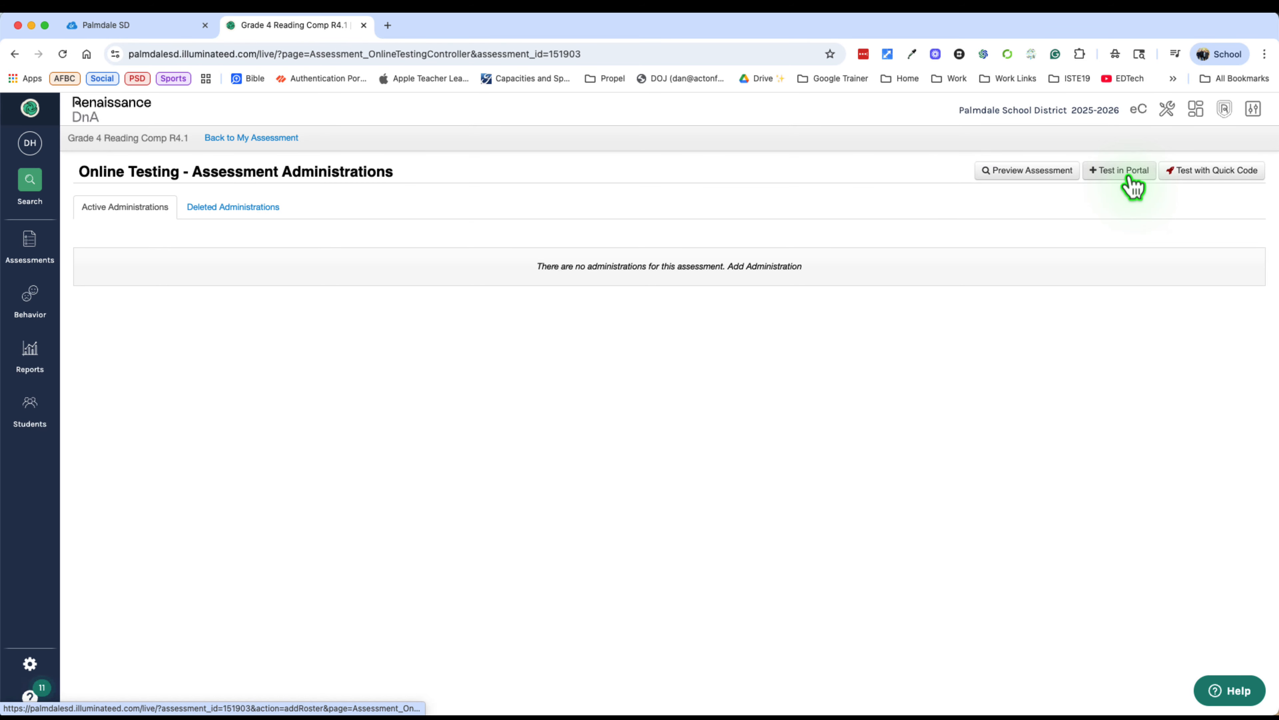
scroll(856, 418, down, 4)
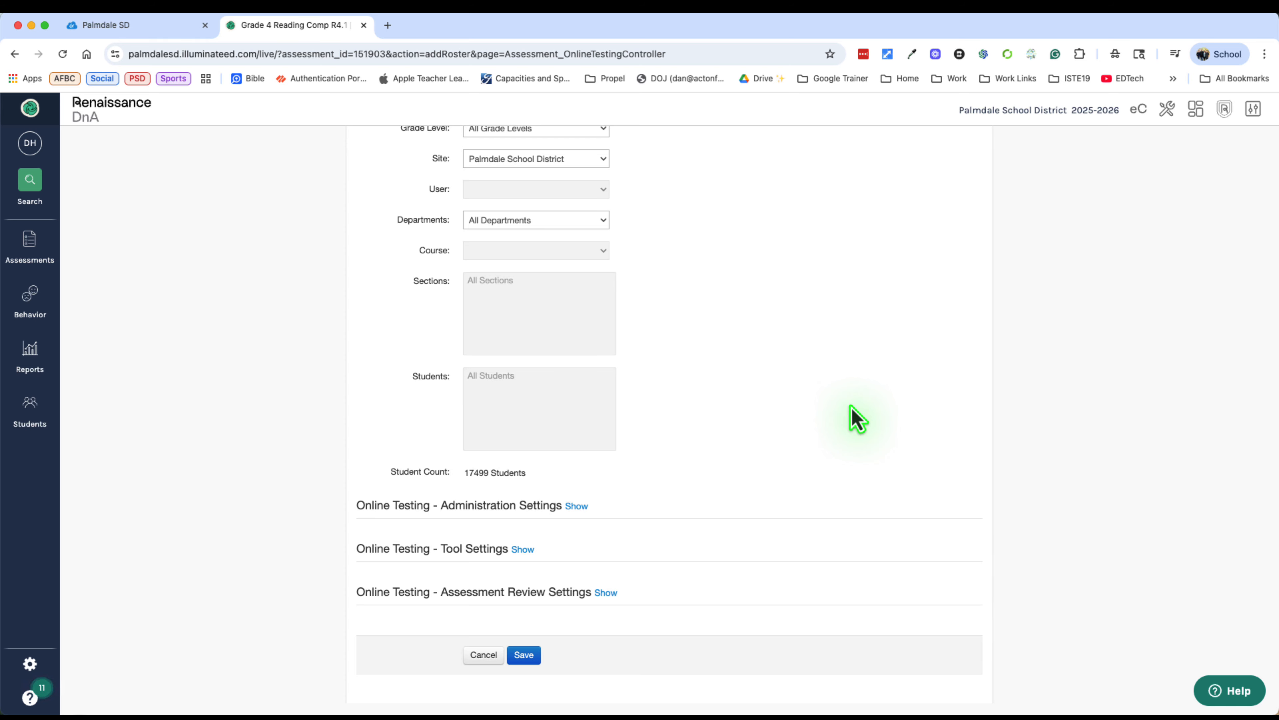
scroll(856, 418, up, 4)
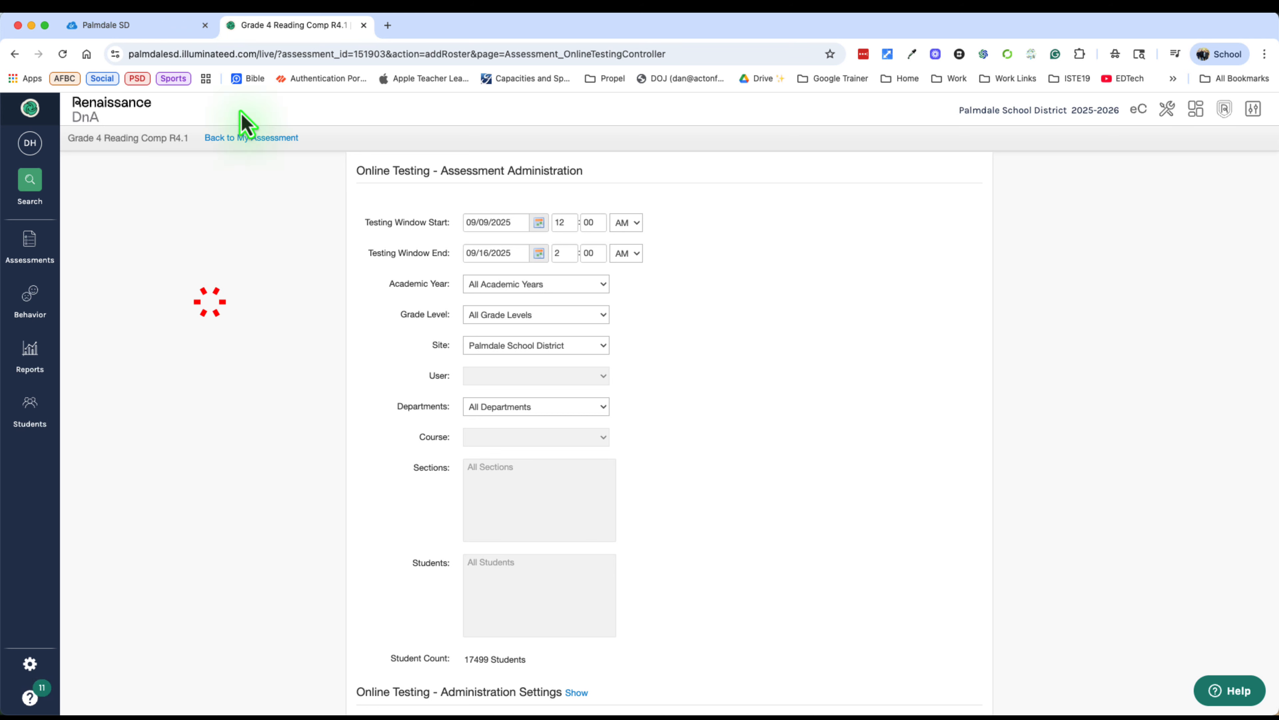
click(243, 142)
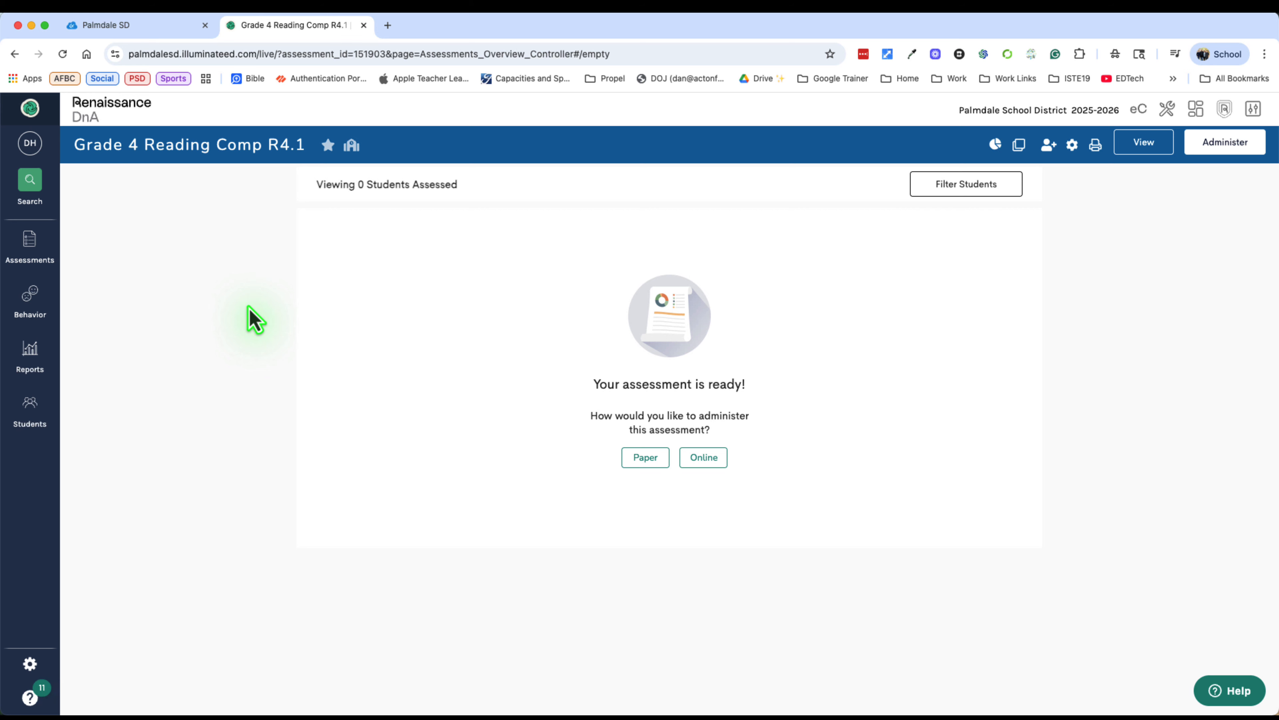
Open the list of existing reports and narrow it to the prebuilt reports, looking through to the Assessment Matrix Report.
click(30, 355)
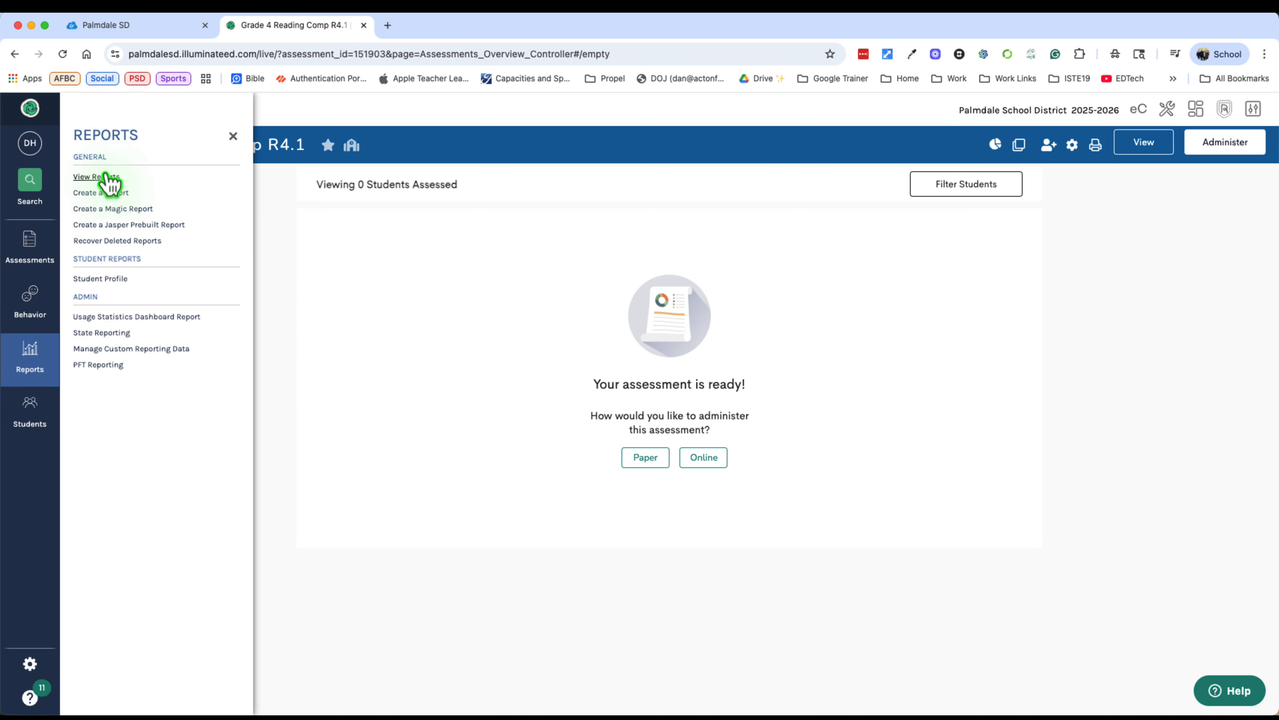
click(103, 176)
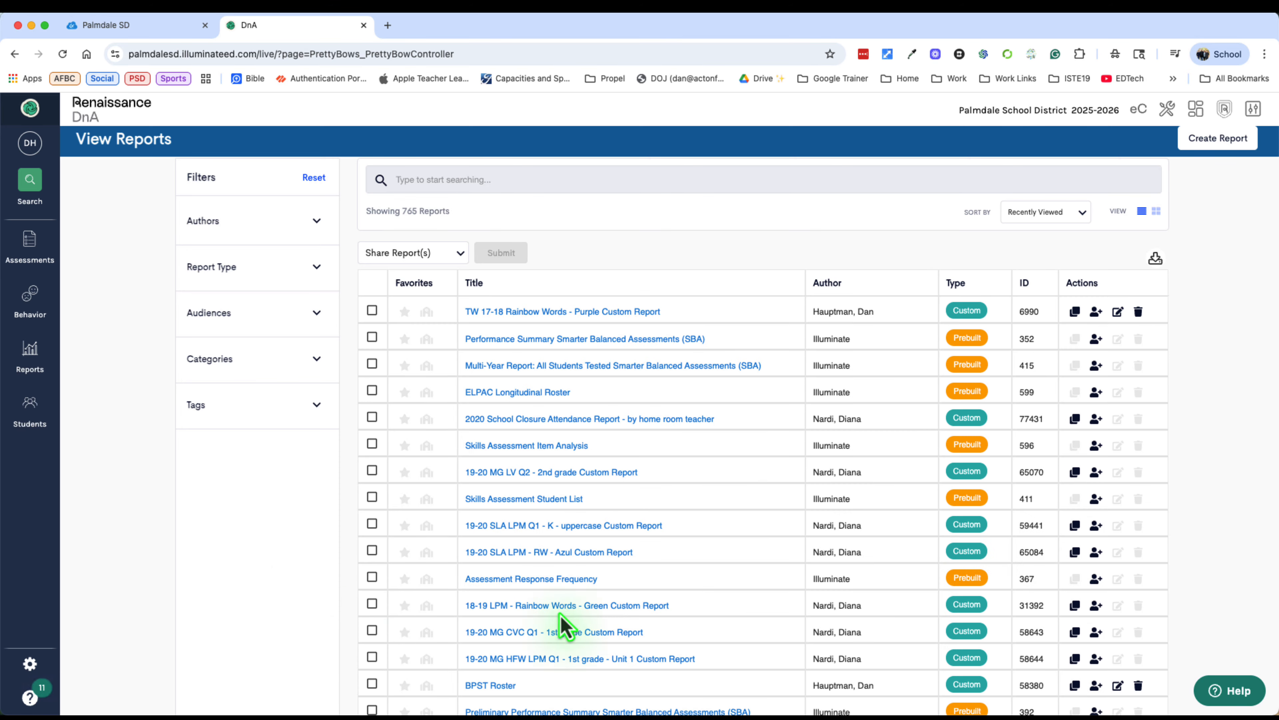
scroll(583, 585, down, 1)
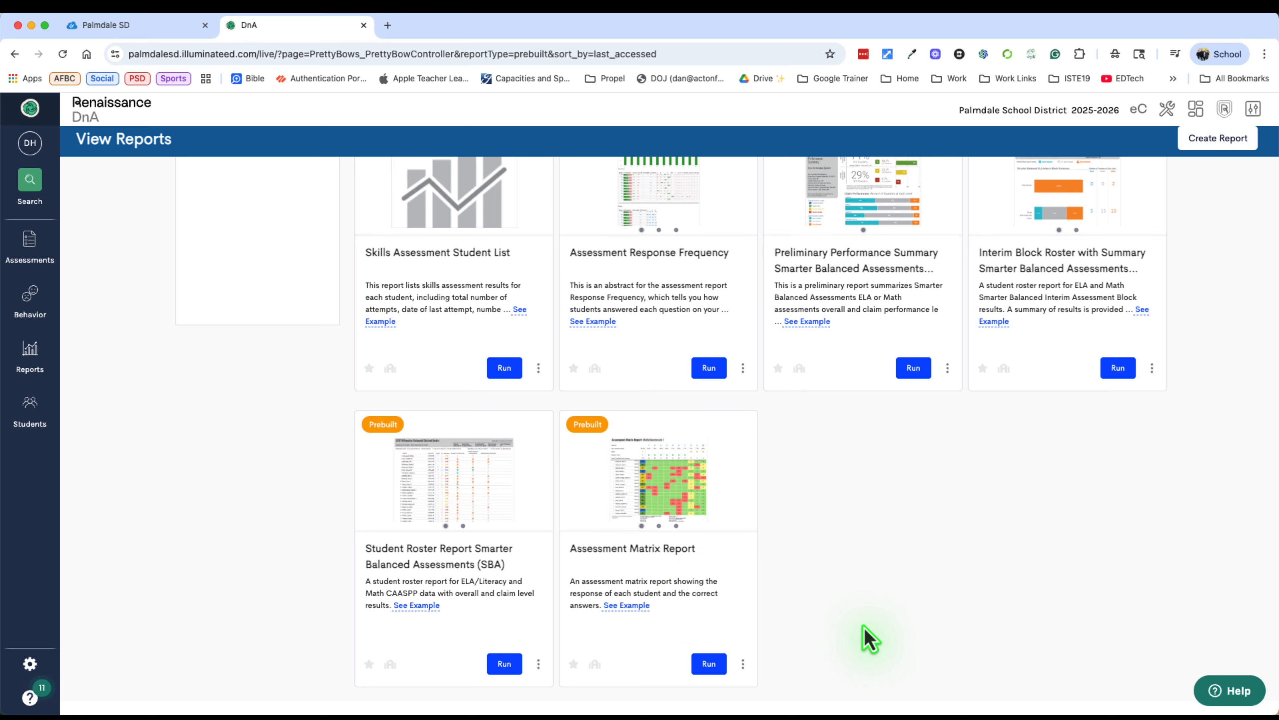
Run the Assessment Matrix Report and check the class choices offered in its filters without selecting one.
click(709, 664)
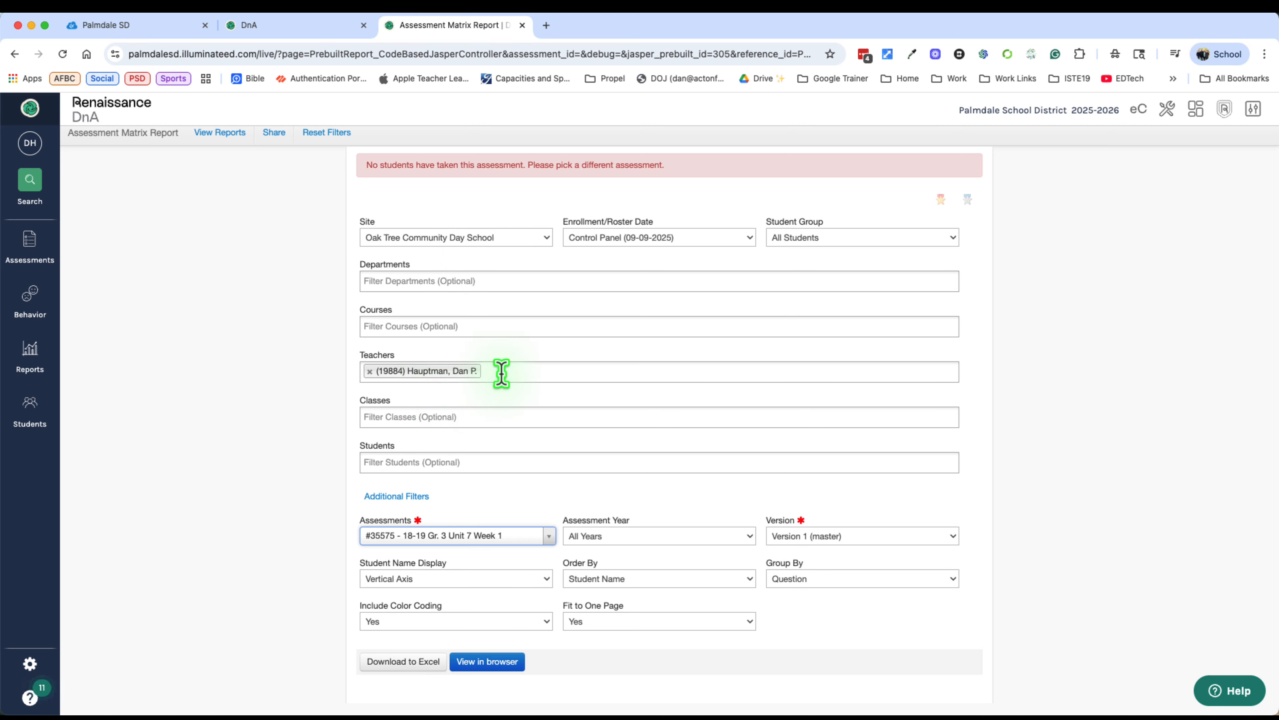
click(459, 418)
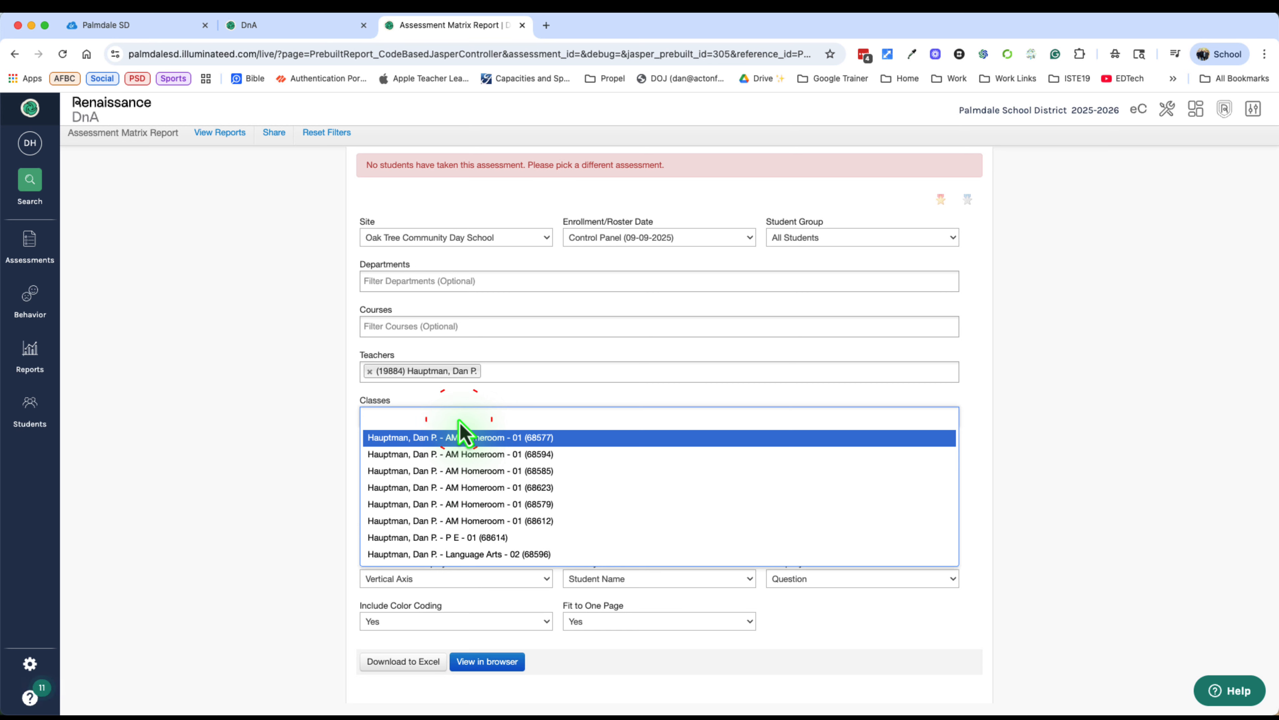
click(327, 418)
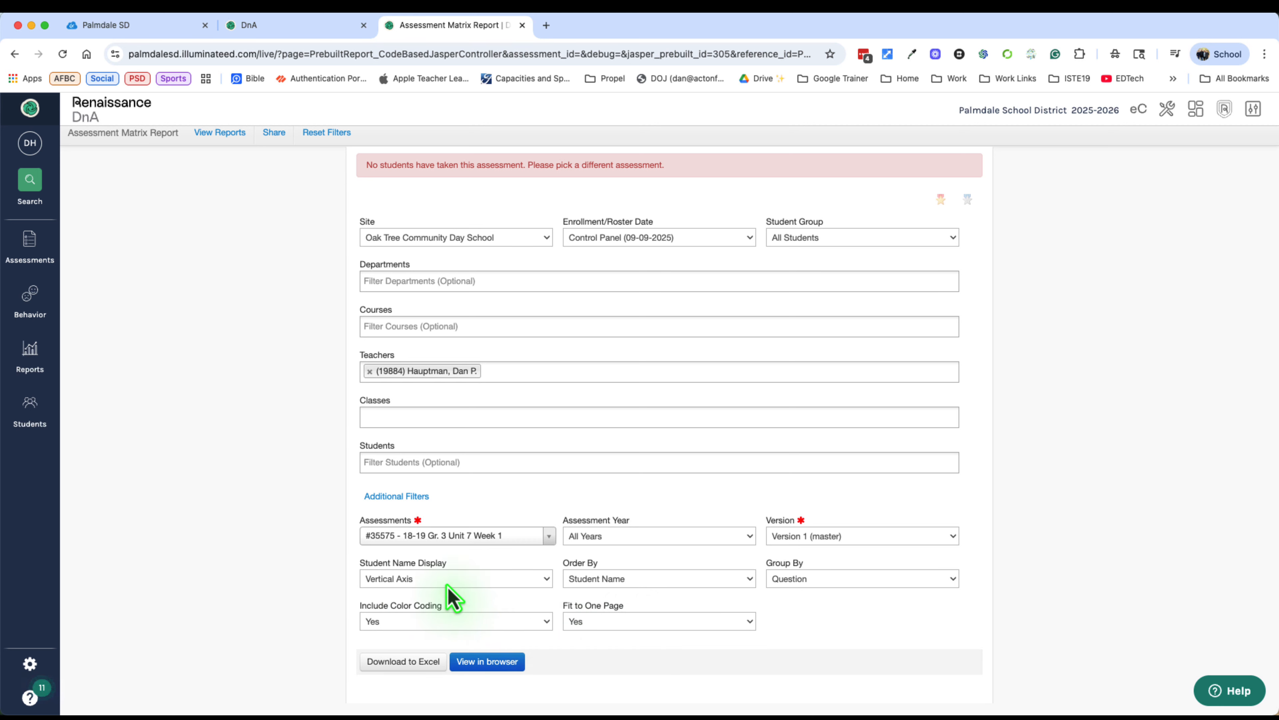
Examine the choices for student name display, ordering, grouping and color coding in the Assessment Matrix Report without changing any.
click(478, 580)
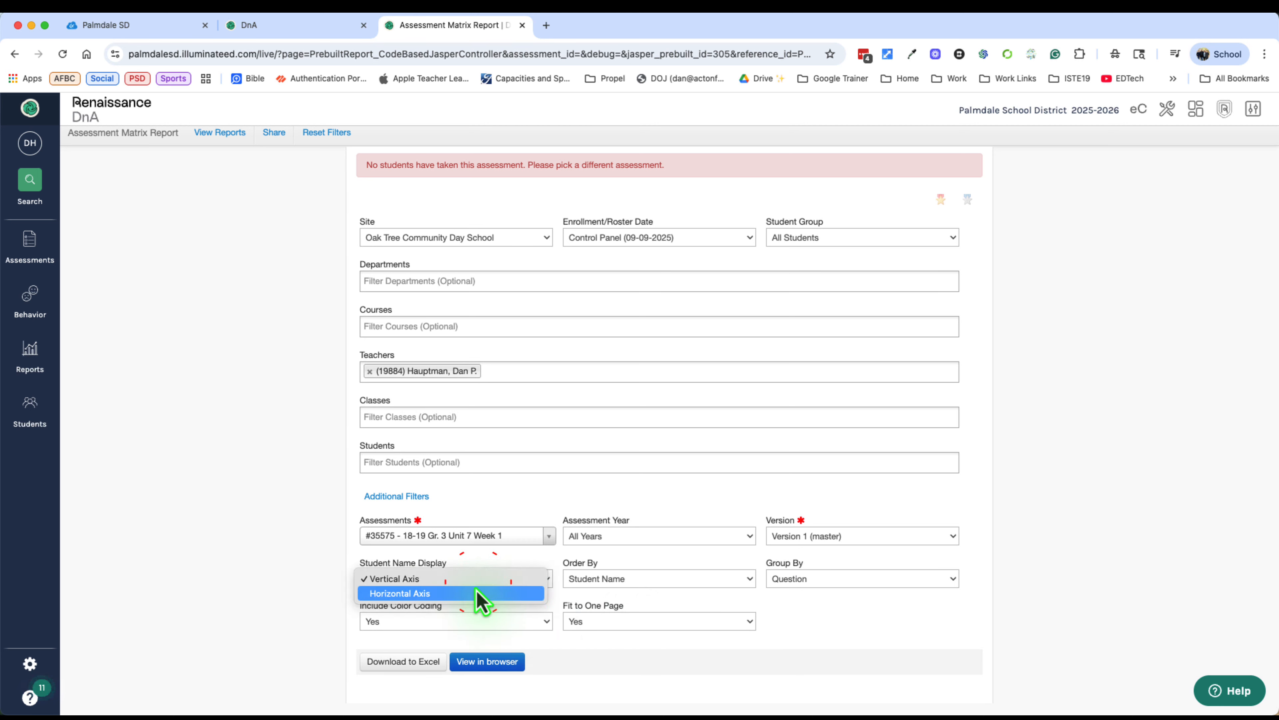
click(322, 579)
click(642, 585)
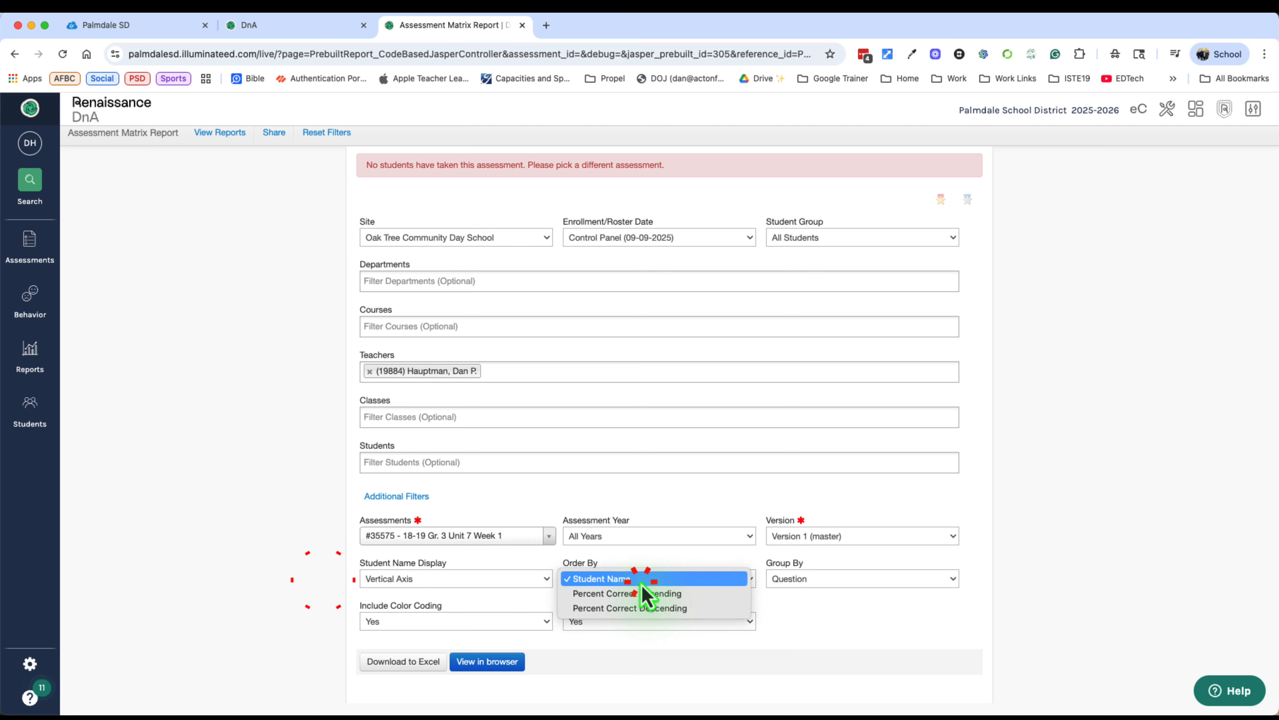
click(922, 625)
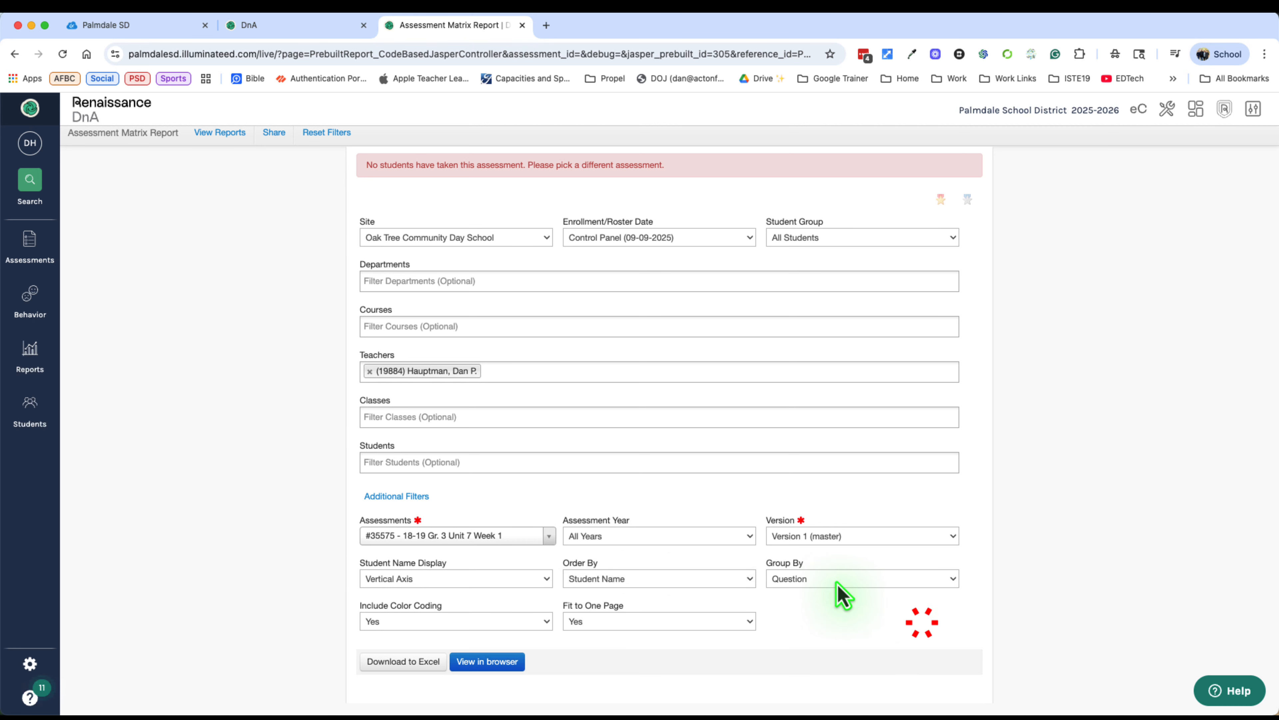
click(831, 579)
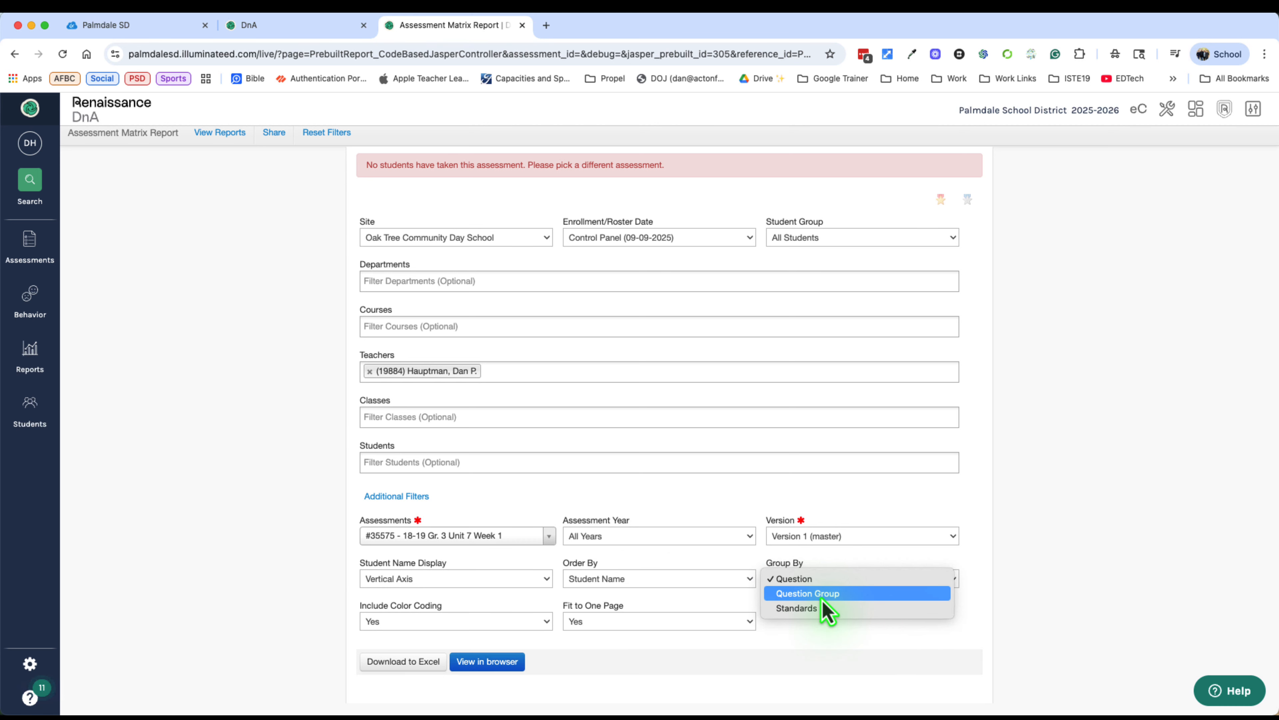
click(296, 625)
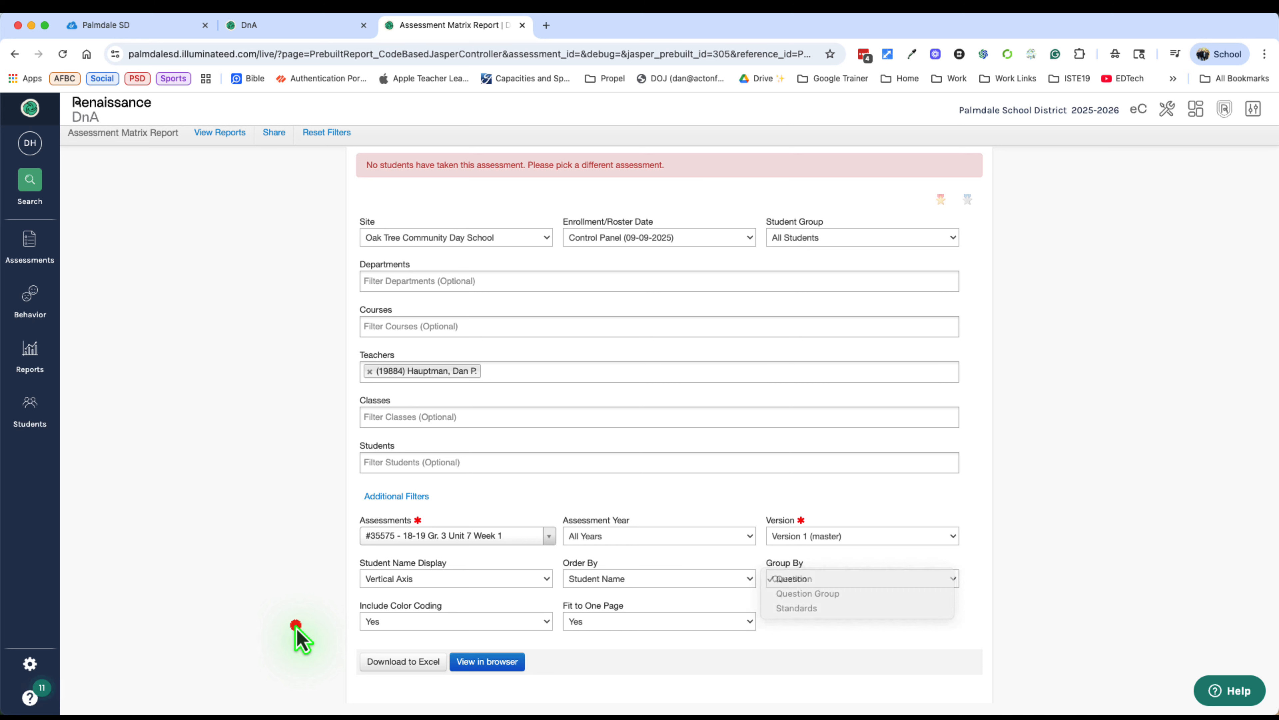
click(407, 627)
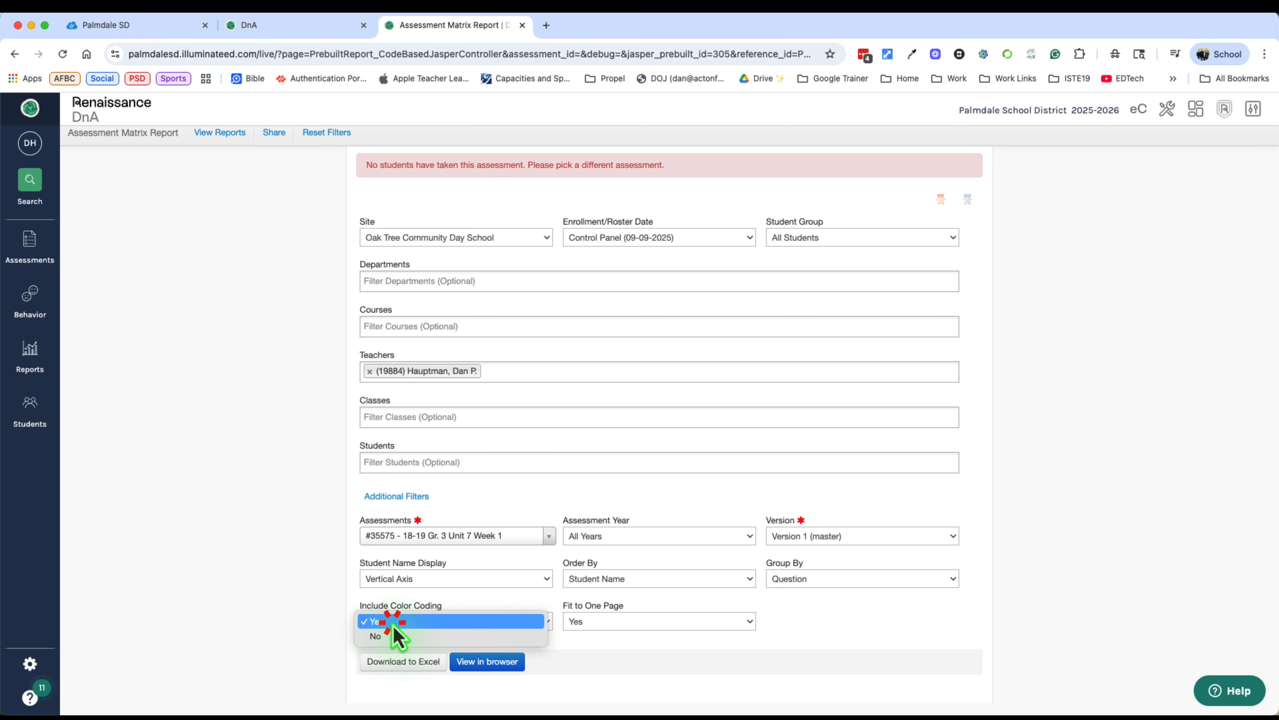
click(221, 607)
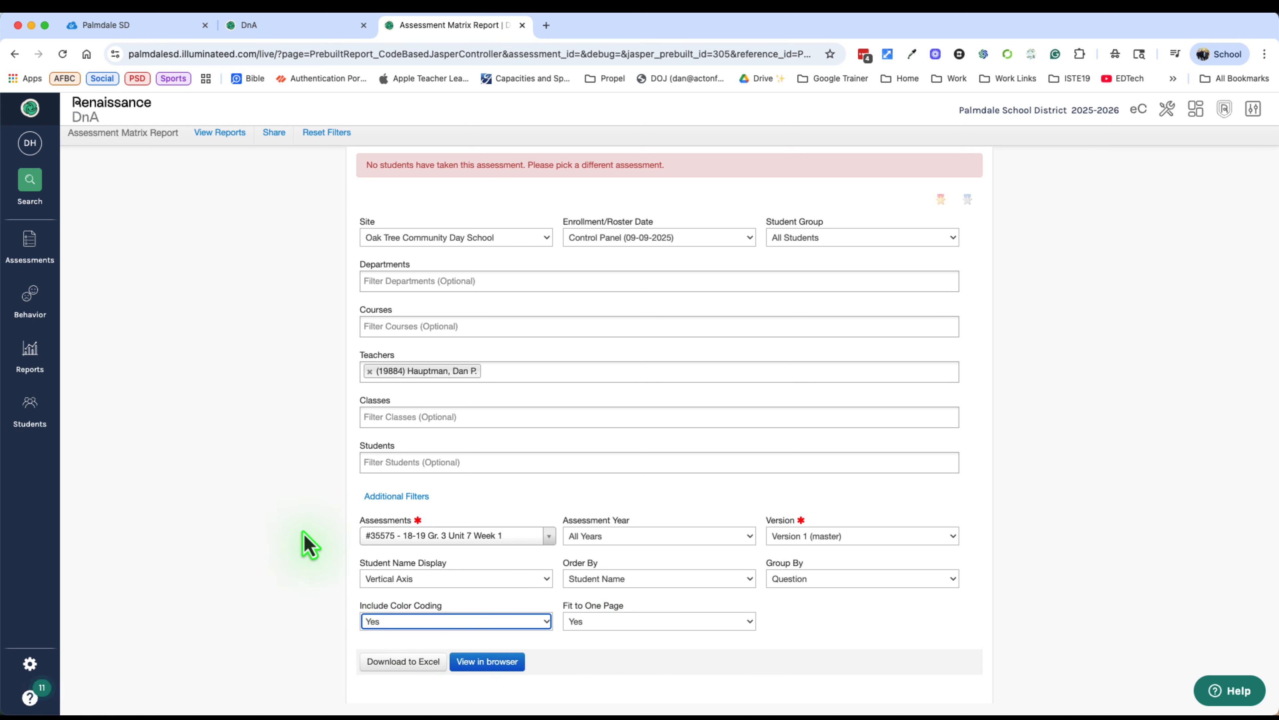
scroll(348, 409, up, 1)
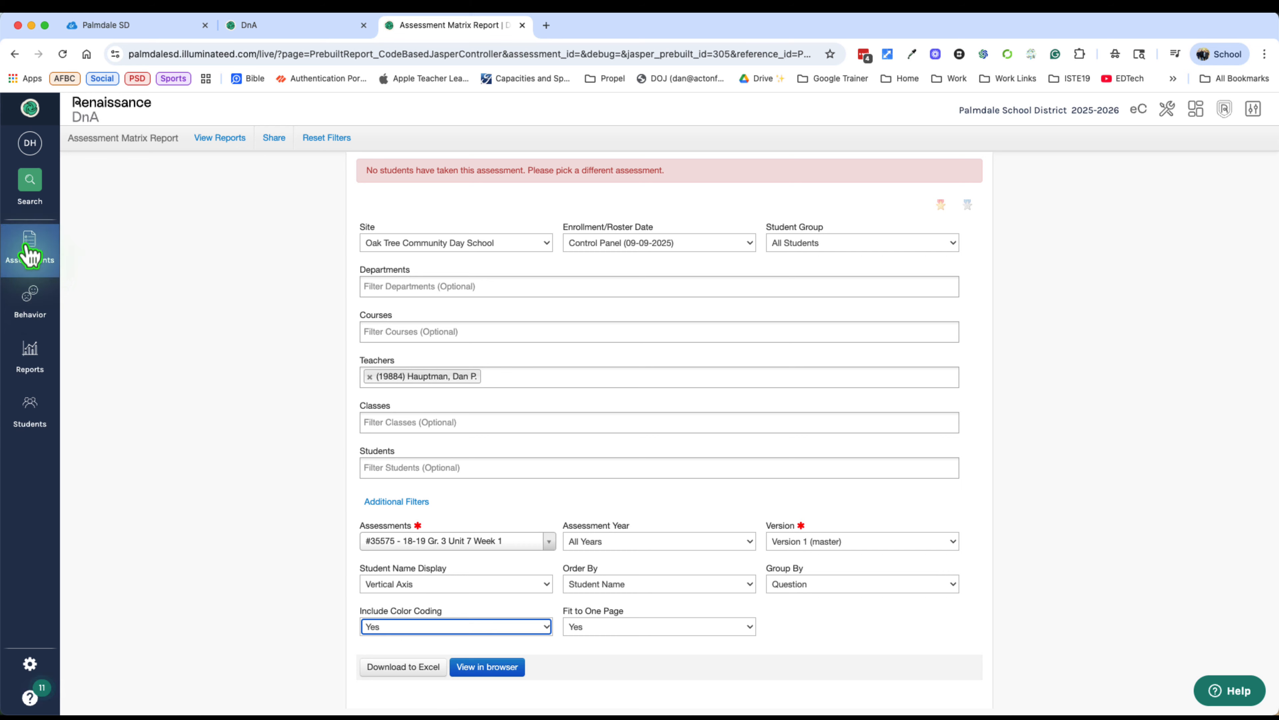
Return to the list of existing reports, filter it to the Prebuilt report type and browse the available reports.
click(30, 372)
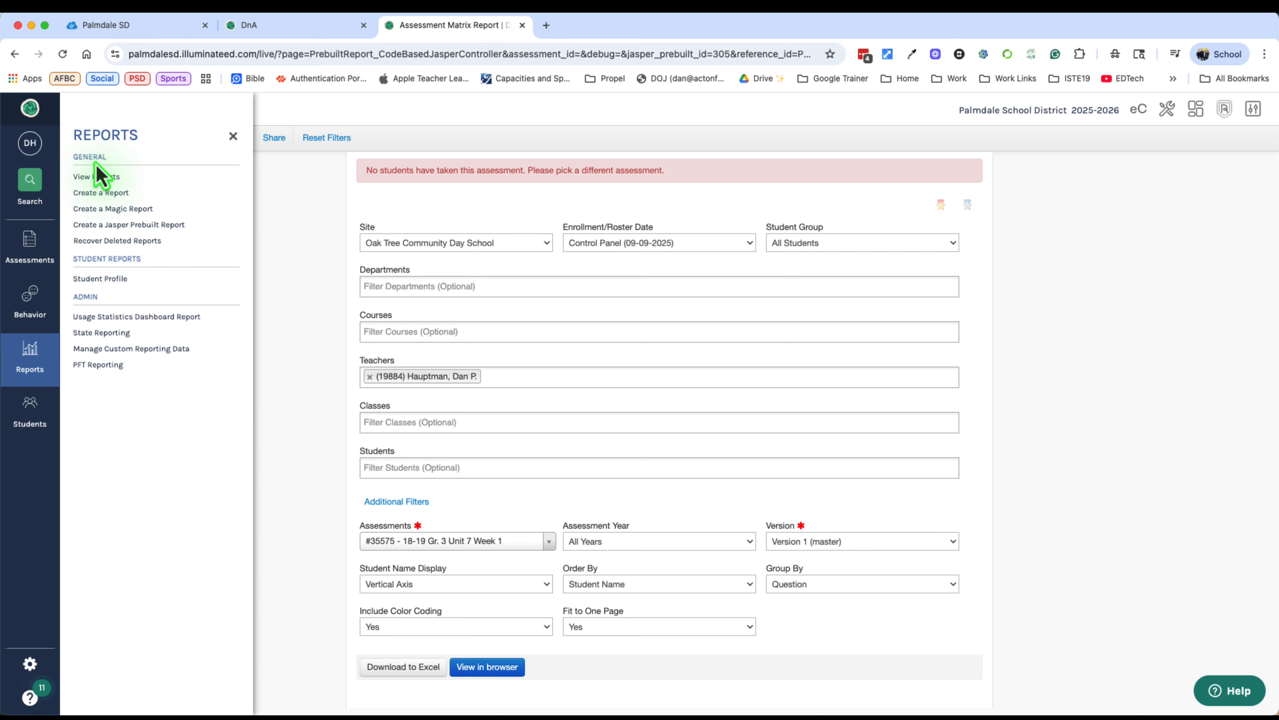
click(87, 179)
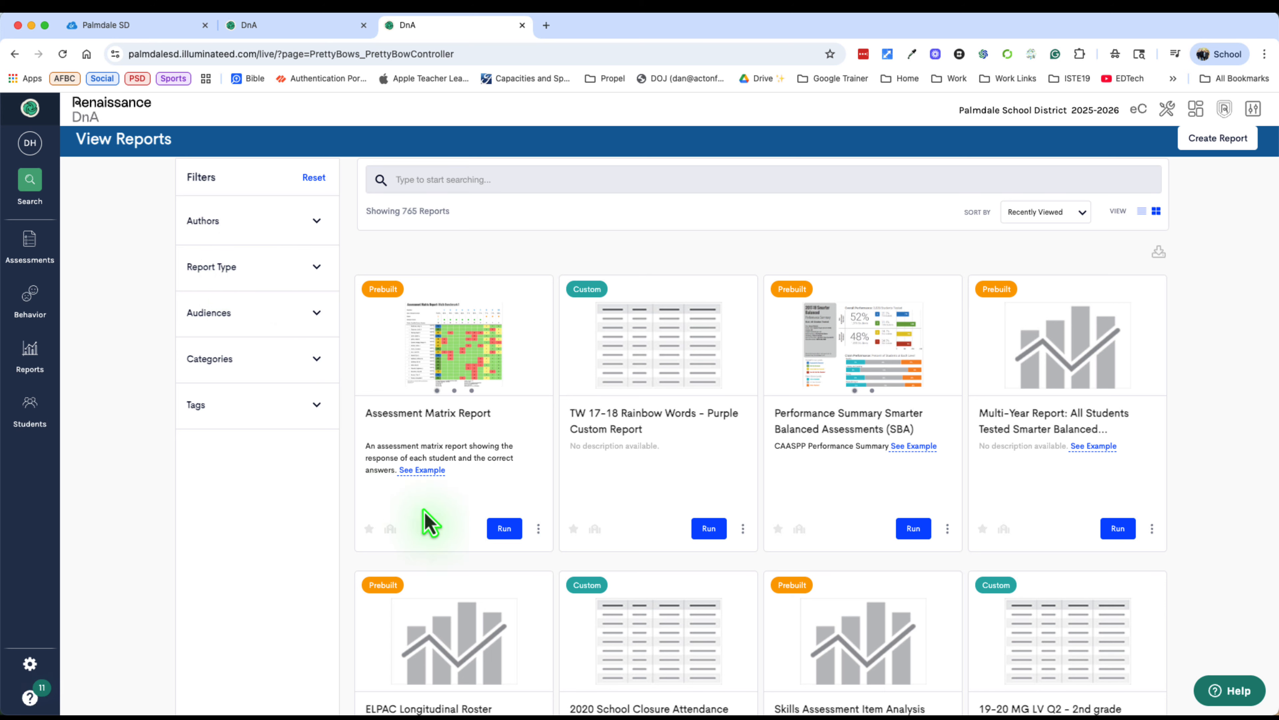
click(237, 266)
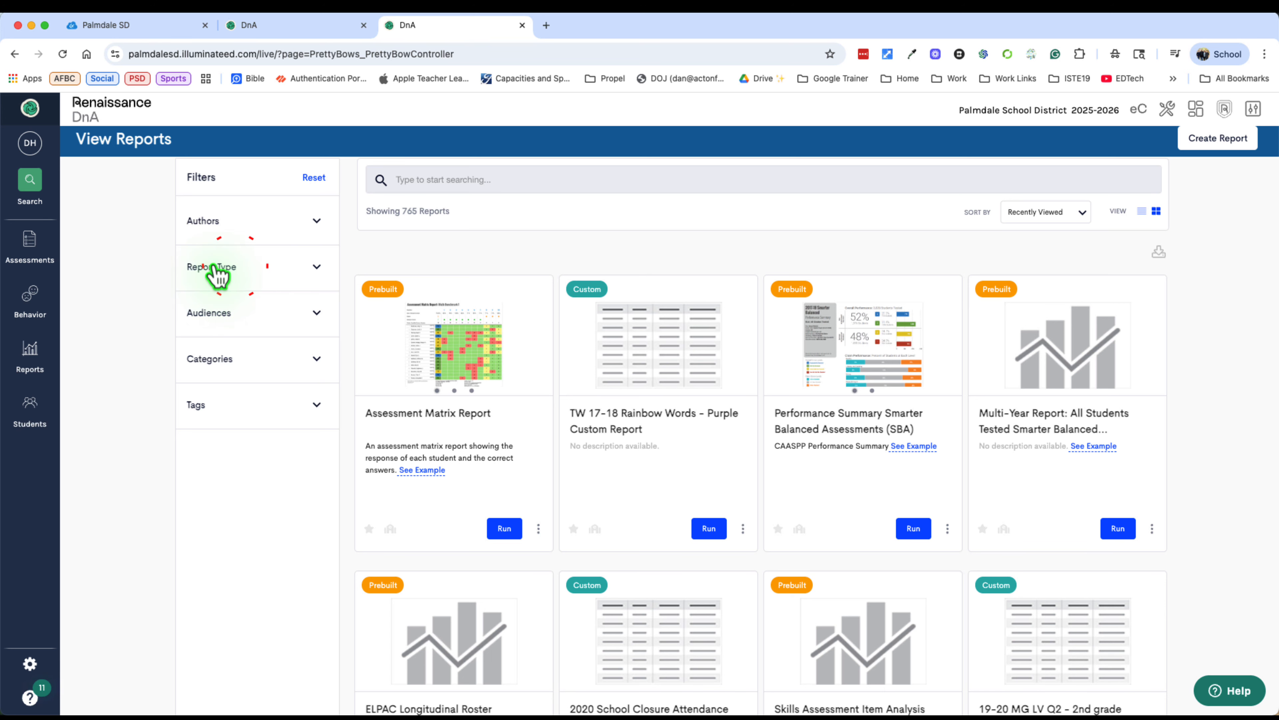
click(220, 303)
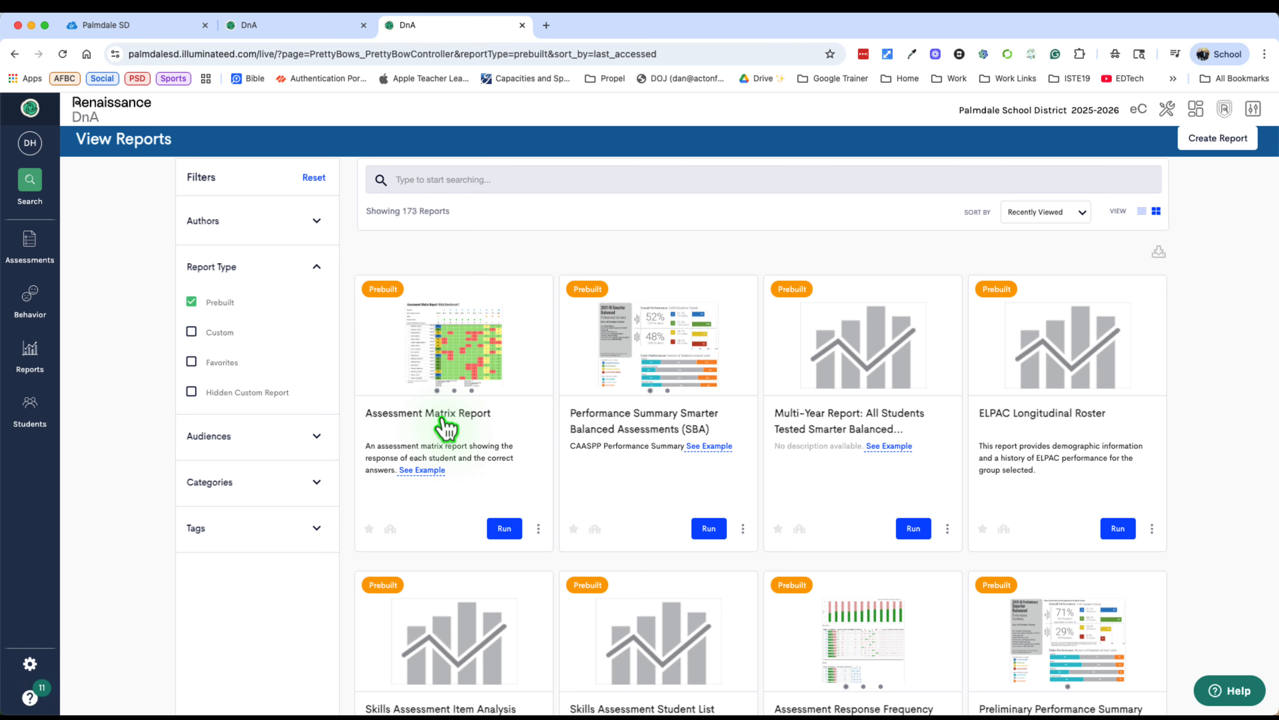
scroll(764, 585, down, 3)
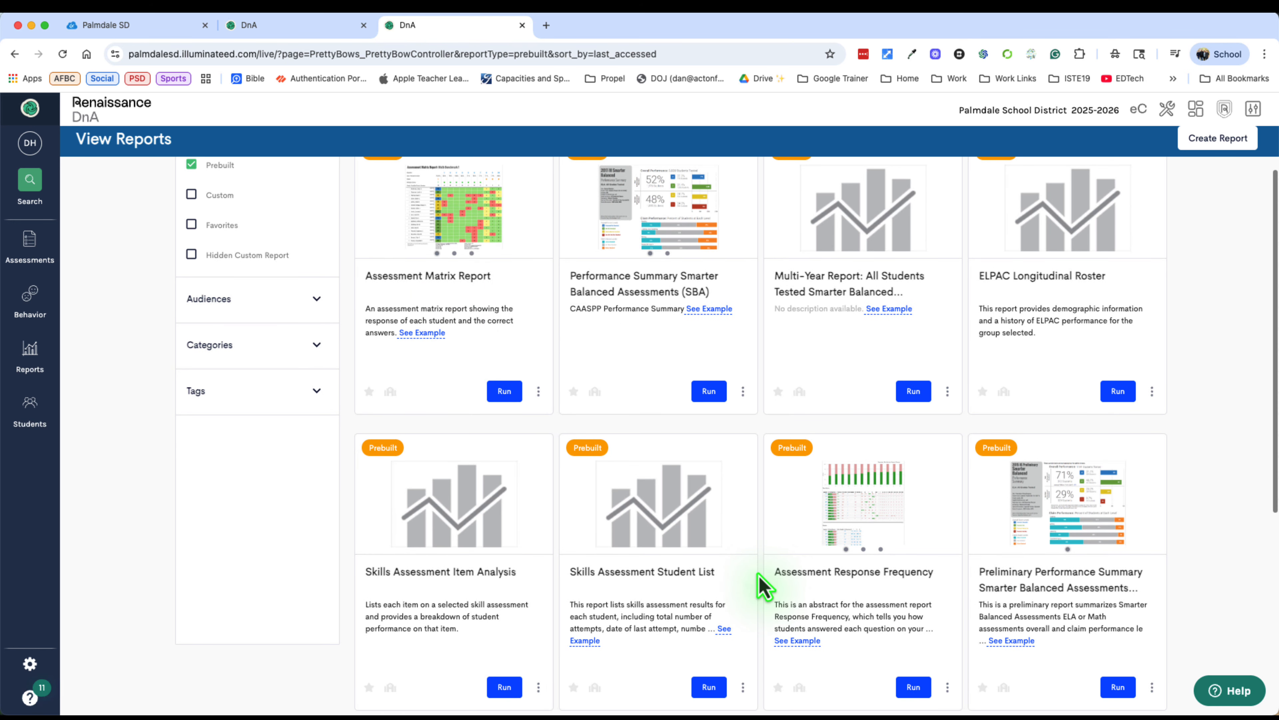
scroll(714, 571, down, 5)
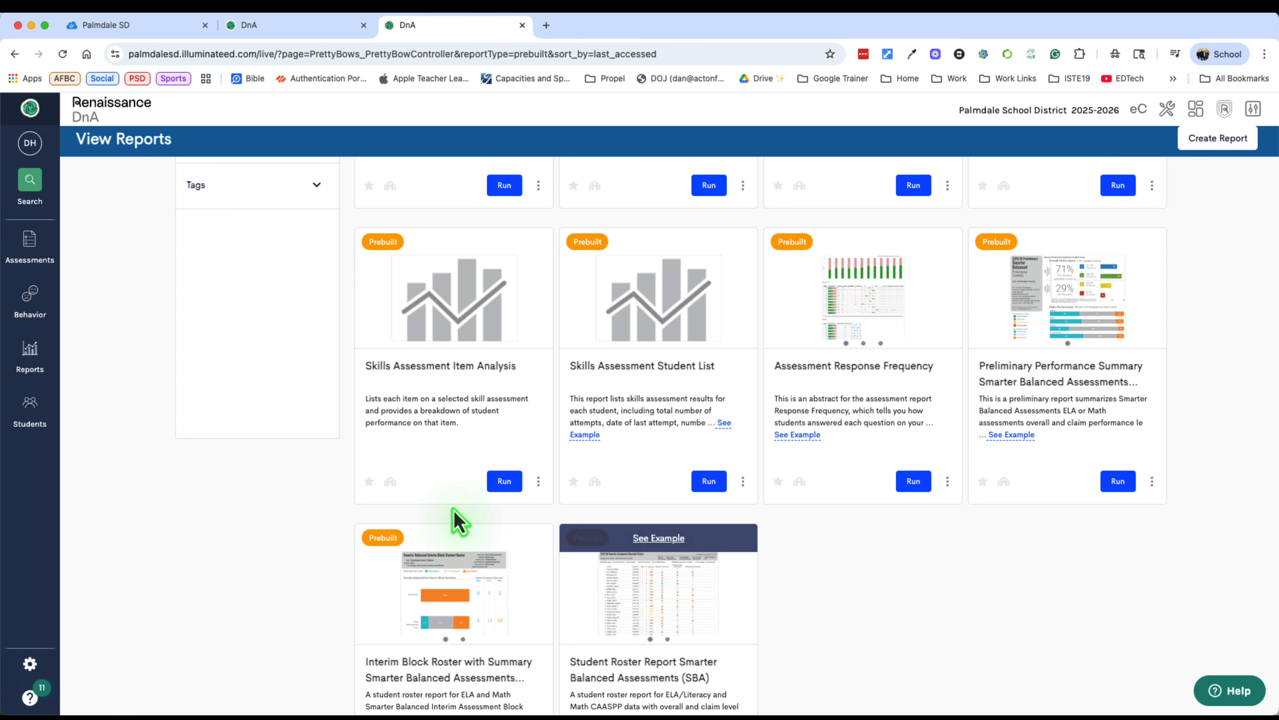
scroll(95, 418, up, 5)
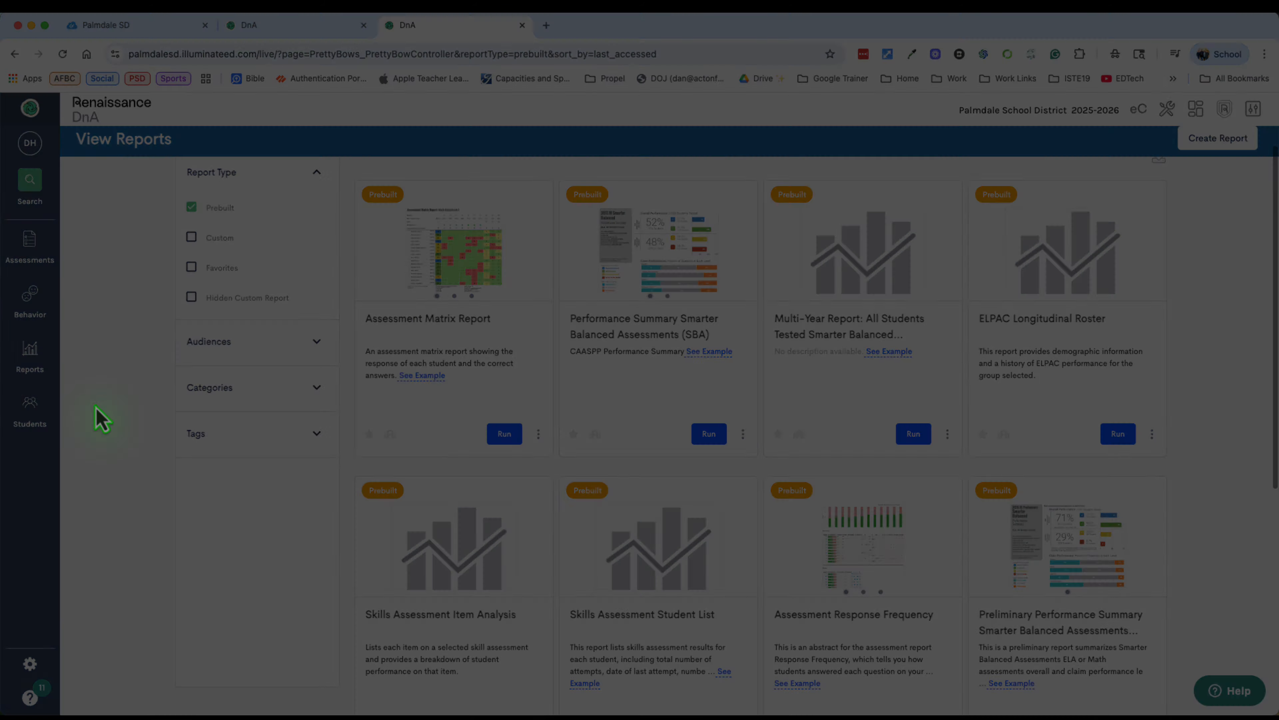